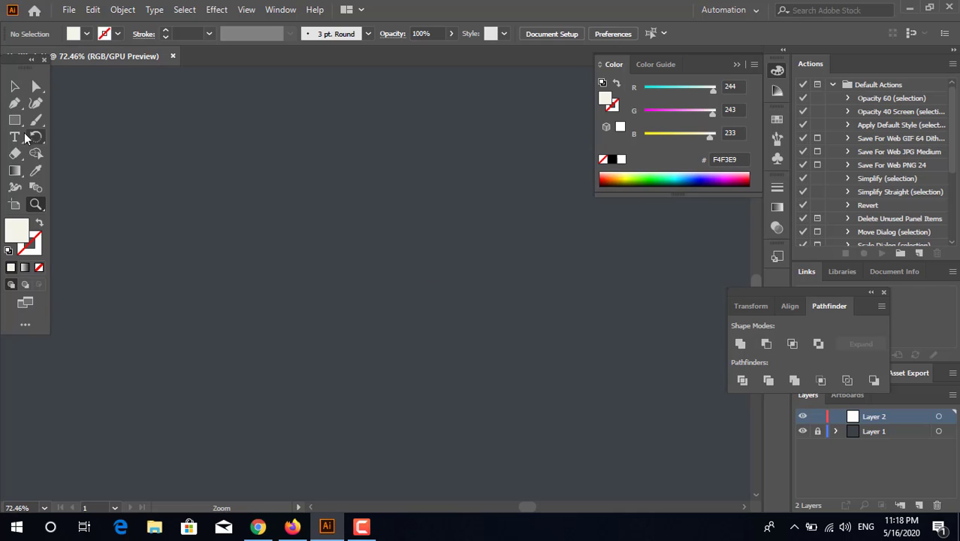
# Draw a large cream rectangle in the middle of the canvas and round all its corners to about 80 px
pyautogui.moveTo(218, 171); pyautogui.dragTo(537, 366)
pyautogui.press('a')
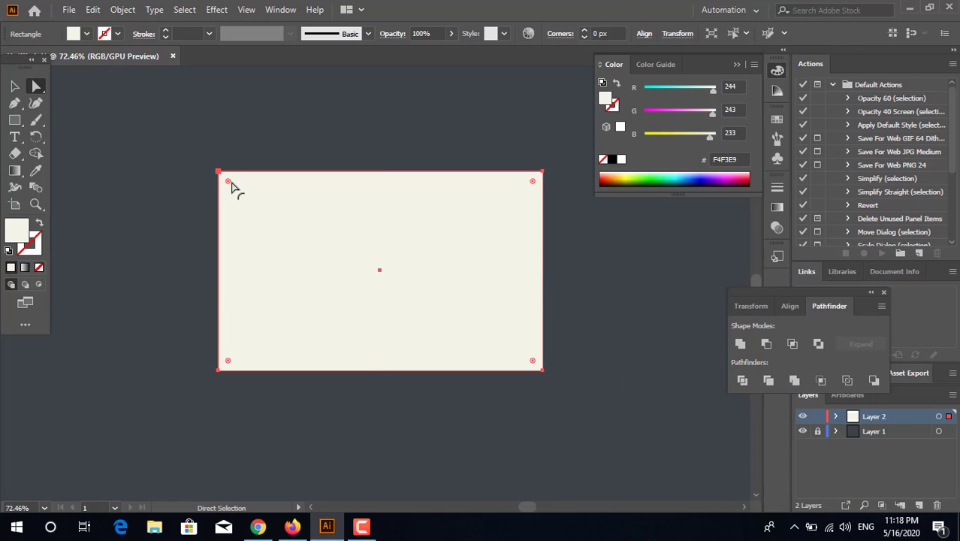
pyautogui.moveTo(231, 186); pyautogui.dragTo(255, 259)
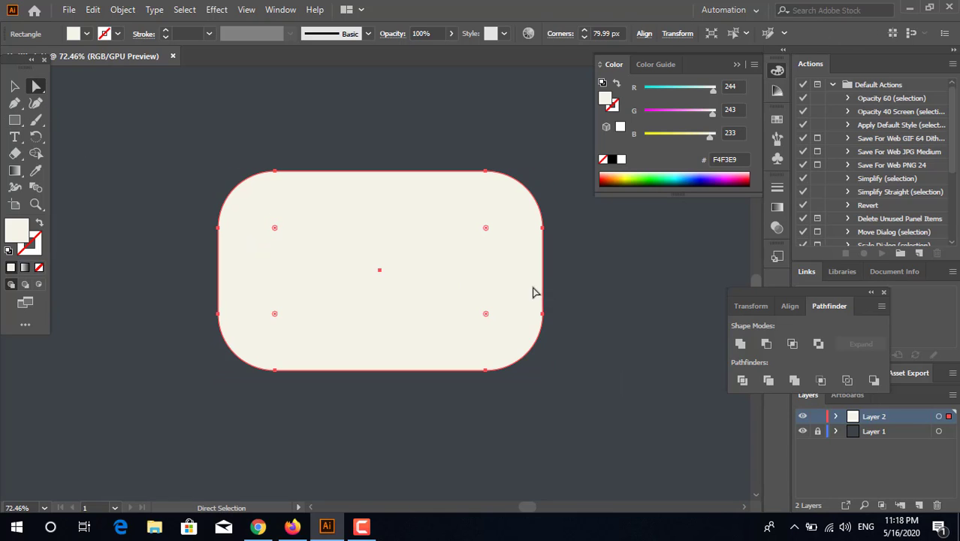
# Draw a smaller rectangle over the upper-left corner of the rounded body, extend it to the body's mid-height, and unite both shapes
pyautogui.moveTo(562, 298); pyautogui.dragTo(690, 317)
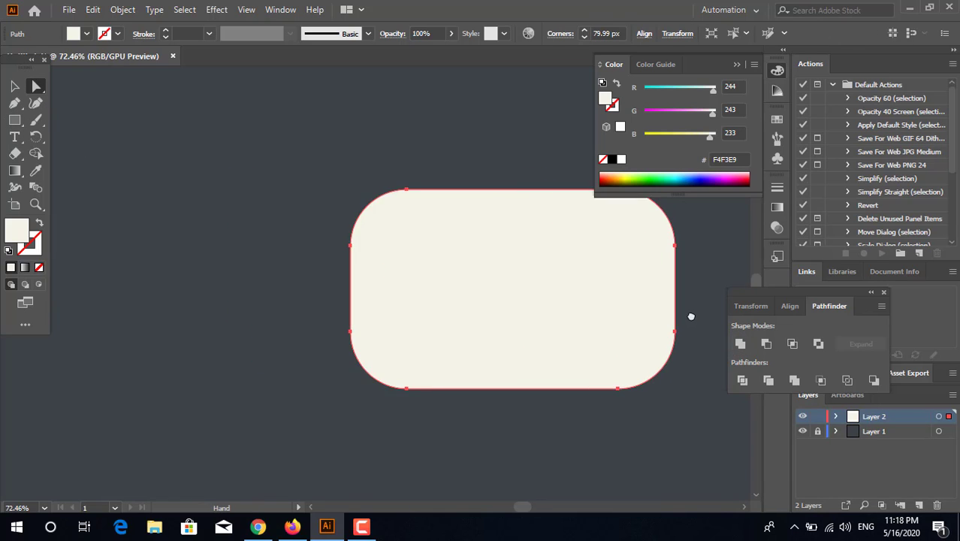
pyautogui.click(15, 121)
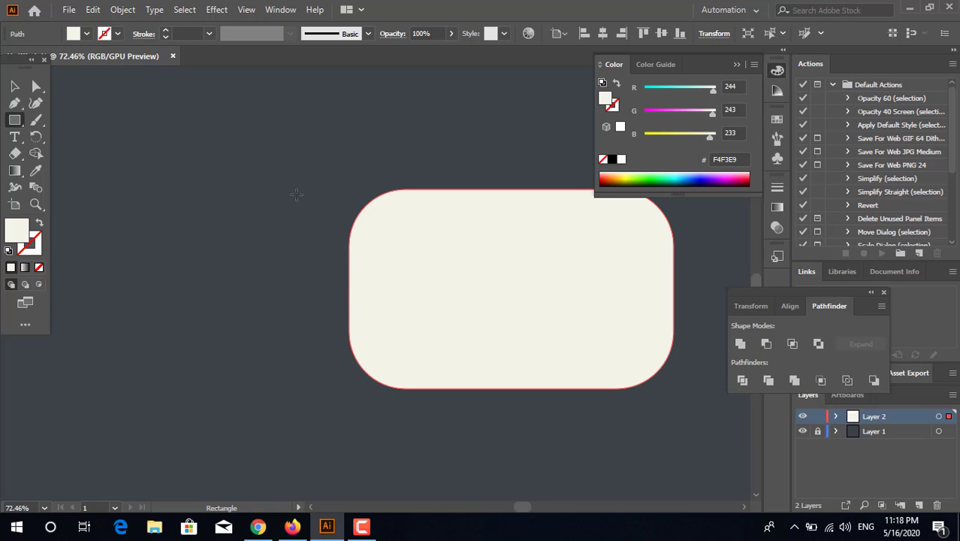
pyautogui.moveTo(256, 188); pyautogui.dragTo(446, 280)
pyautogui.click(14, 86)
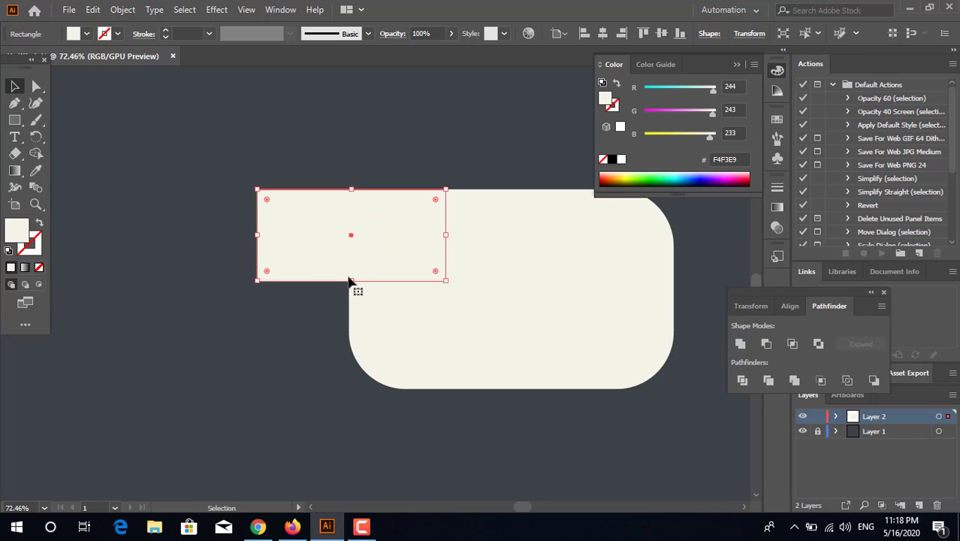
pyautogui.moveTo(351, 280); pyautogui.dragTo(353, 288)
pyautogui.click(397, 347)
pyautogui.keyDown('shift'); pyautogui.click(314, 258); pyautogui.keyUp('shift')
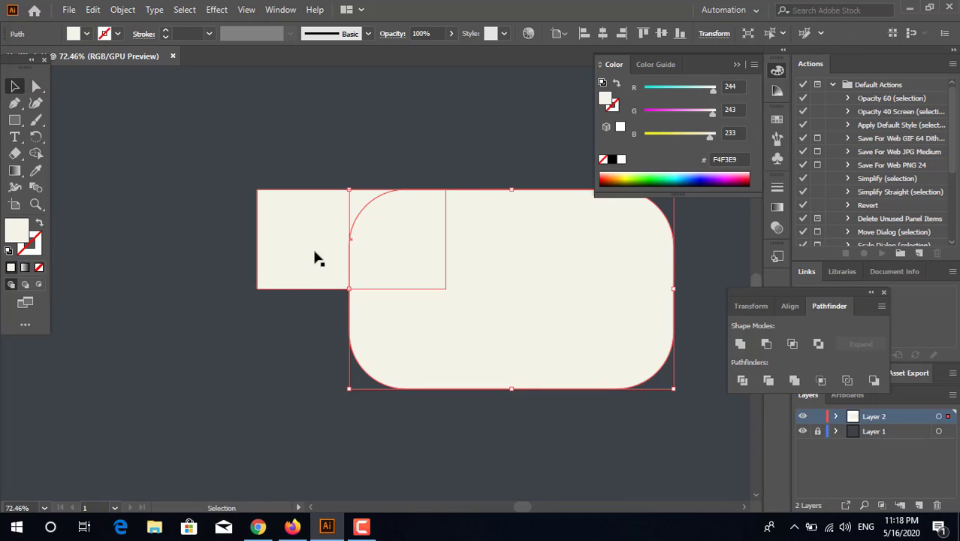
pyautogui.click(740, 343)
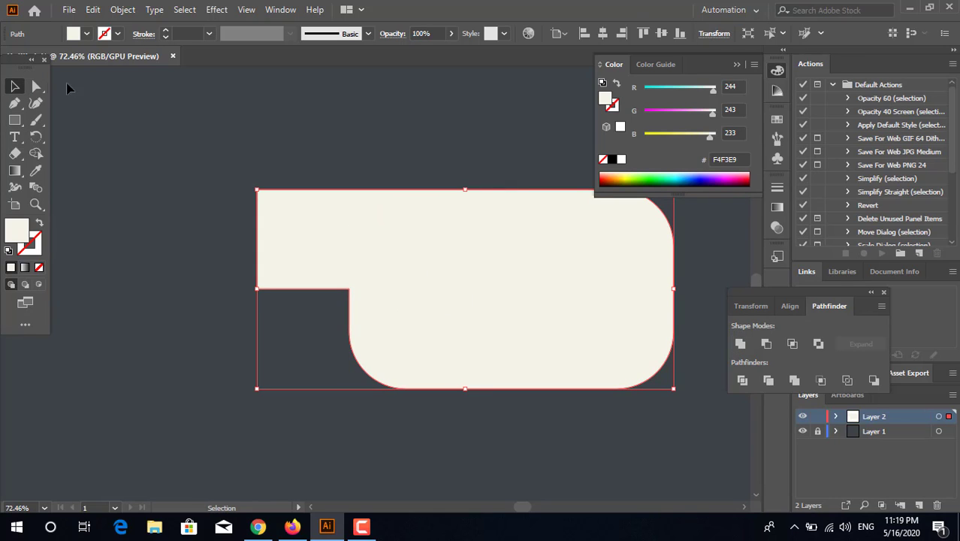
# Round the inner corner where the underside of the left extension meets the body
pyautogui.press('a')
pyautogui.click(347, 290)
pyautogui.moveTo(343, 295); pyautogui.dragTo(231, 340)
pyautogui.click(325, 362)
# Fully round the two outer corners at the left end of the extension
pyautogui.press('space')
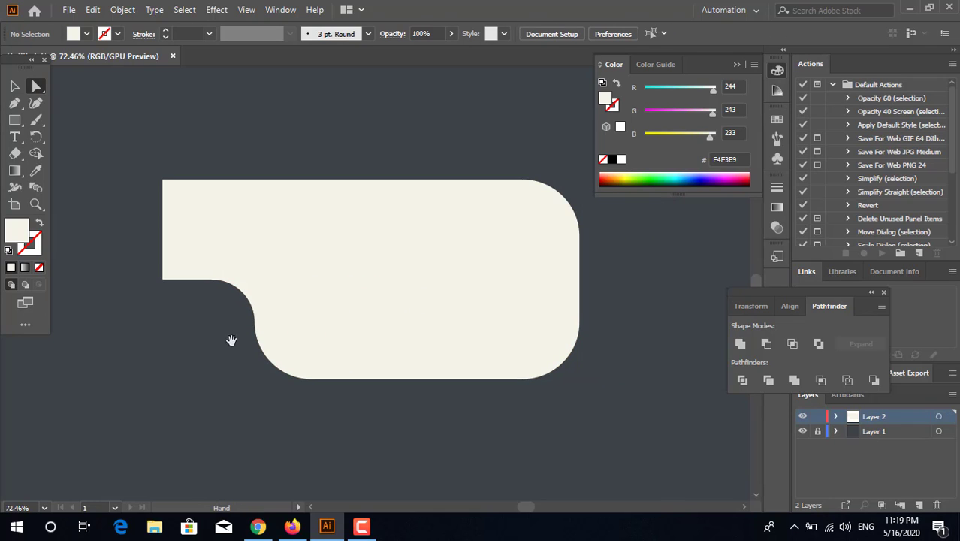
pyautogui.moveTo(105, 184); pyautogui.dragTo(84, 272)
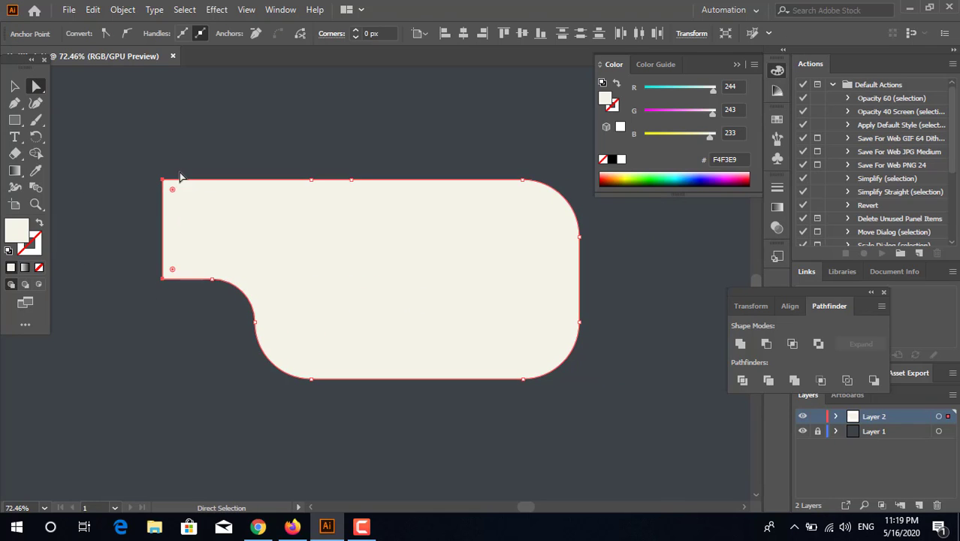
pyautogui.moveTo(176, 193); pyautogui.dragTo(228, 224)
pyautogui.click(238, 367)
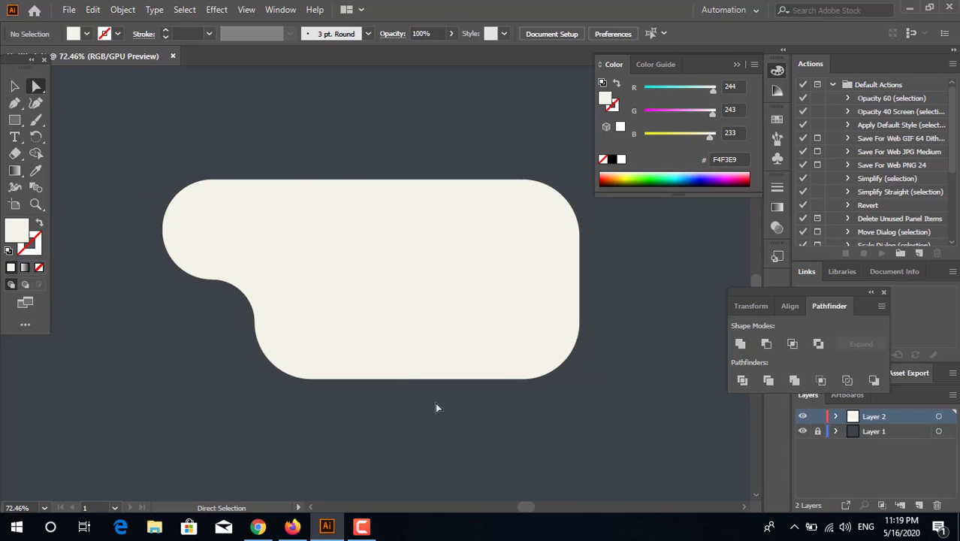
pyautogui.click(18, 87)
pyautogui.click(375, 253)
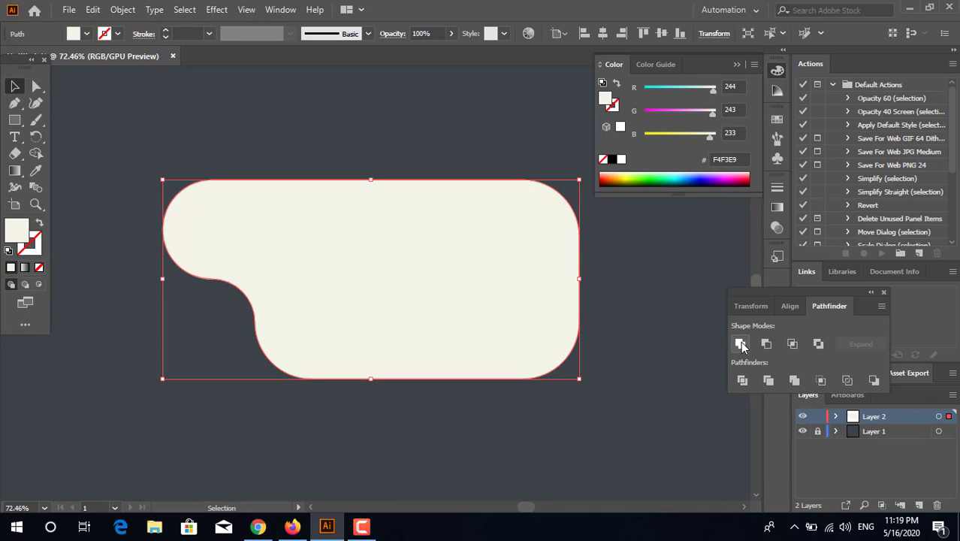
pyautogui.click(642, 376)
pyautogui.moveTo(605, 394); pyautogui.dragTo(607, 373)
pyautogui.moveTo(518, 344); pyautogui.dragTo(541, 361)
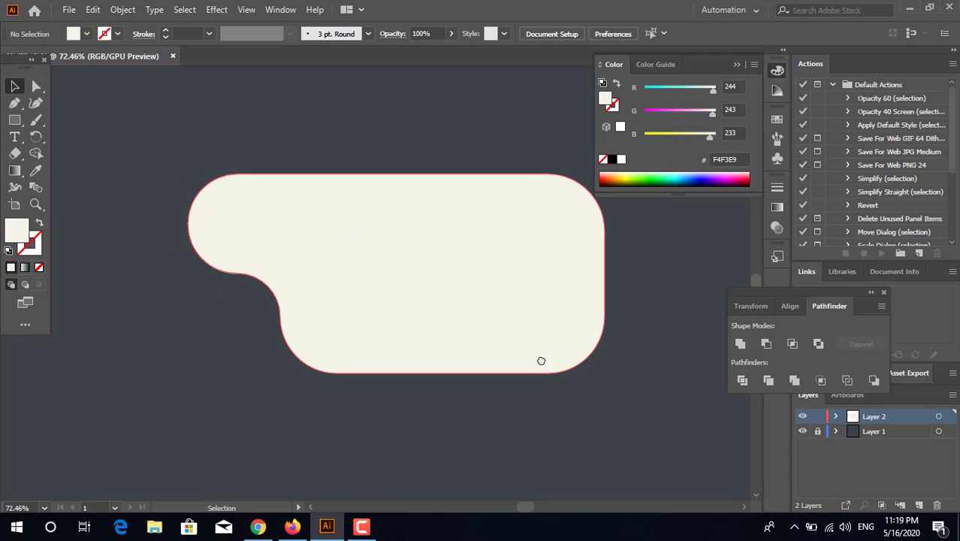
# Draw a separate cream rectangle to the left of the body, with its upper edge aligned to the body's upper edge
pyautogui.moveTo(445, 312); pyautogui.dragTo(528, 323)
pyautogui.click(15, 121)
pyautogui.moveTo(293, 308); pyautogui.dragTo(423, 357)
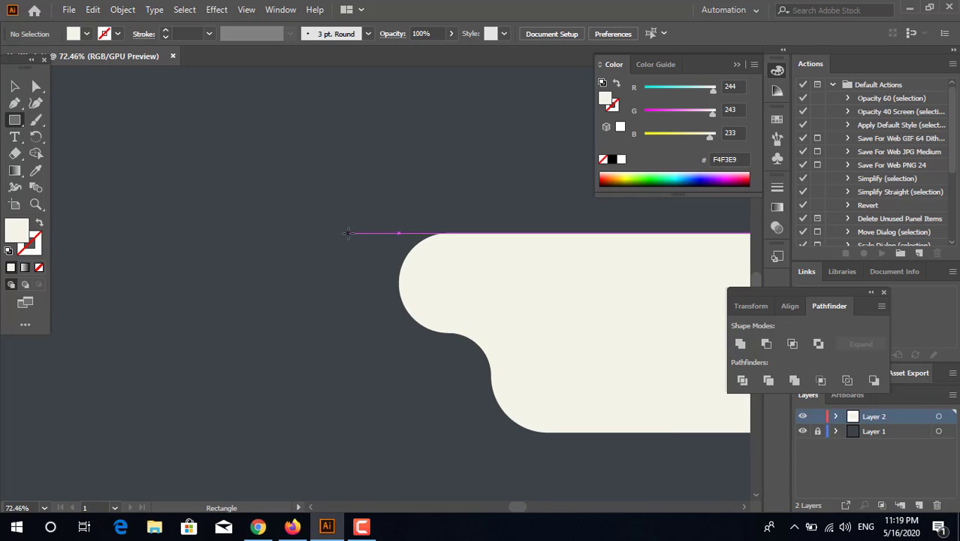
pyautogui.moveTo(348, 233); pyautogui.dragTo(162, 377)
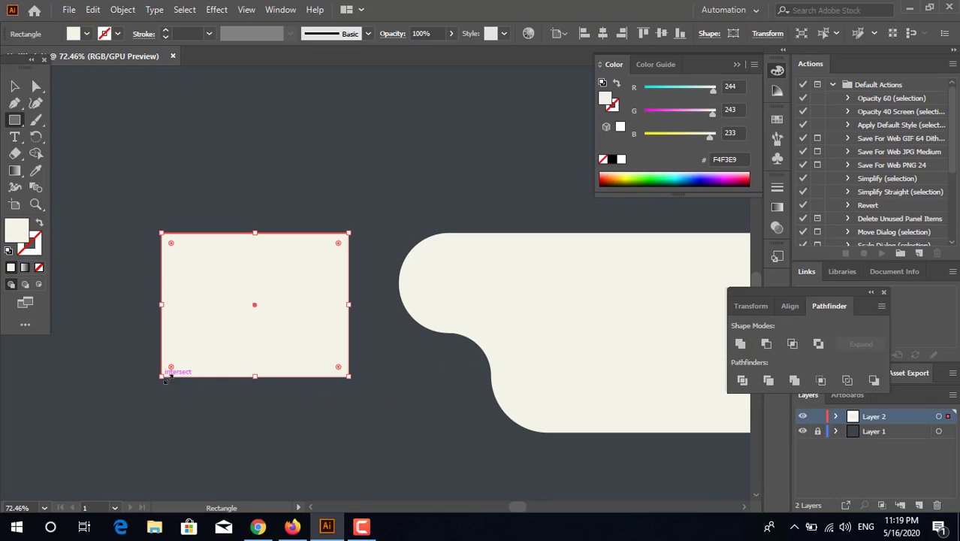
# Add an anchor point midway along the new rectangle's upper edge and lower its upper-left corner to form a slanted side
pyautogui.press('p')
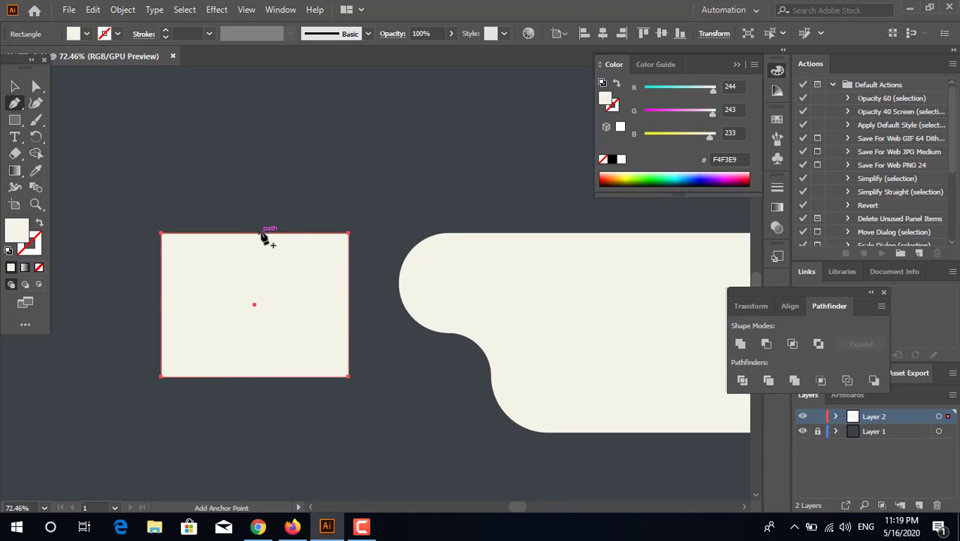
pyautogui.click(263, 234)
pyautogui.click(36, 86)
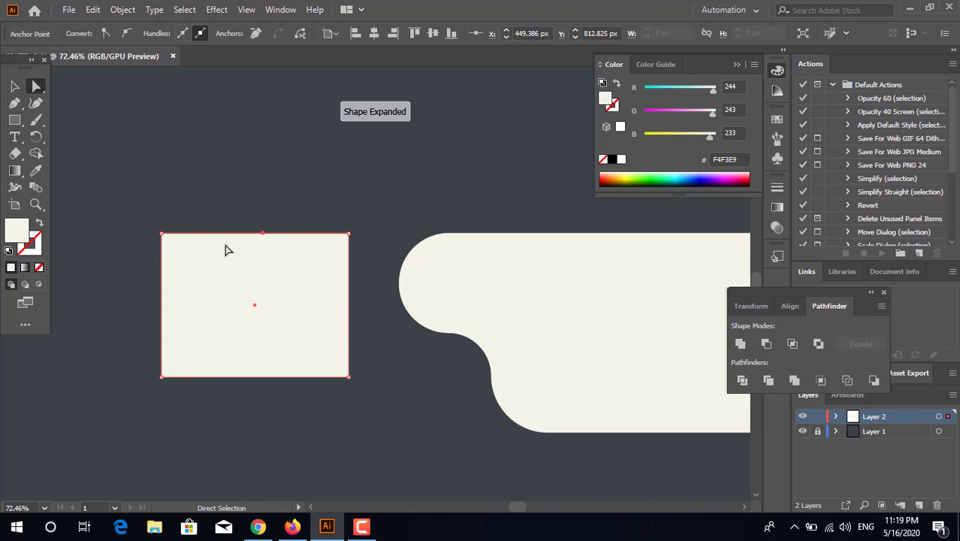
pyautogui.moveTo(161, 234); pyautogui.dragTo(160, 326)
# Round all corners of the slanted cab shape, making the lower-right corner the roundest
pyautogui.click(275, 286)
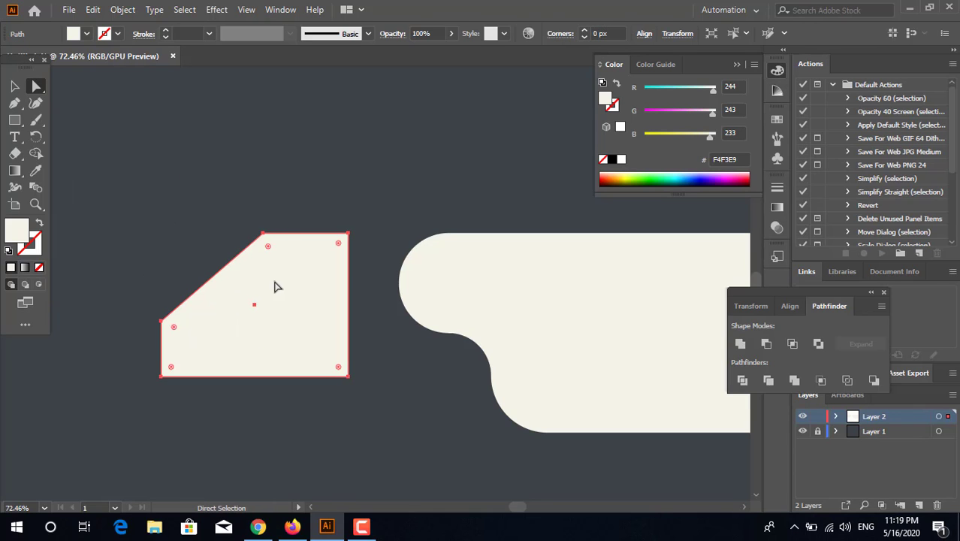
pyautogui.moveTo(268, 251); pyautogui.dragTo(266, 271)
pyautogui.moveTo(293, 326)
pyautogui.mouseDown()
pyautogui.moveTo(311, 340)
pyautogui.moveTo(301, 329)
pyautogui.mouseUp()
pyautogui.click(18, 91)
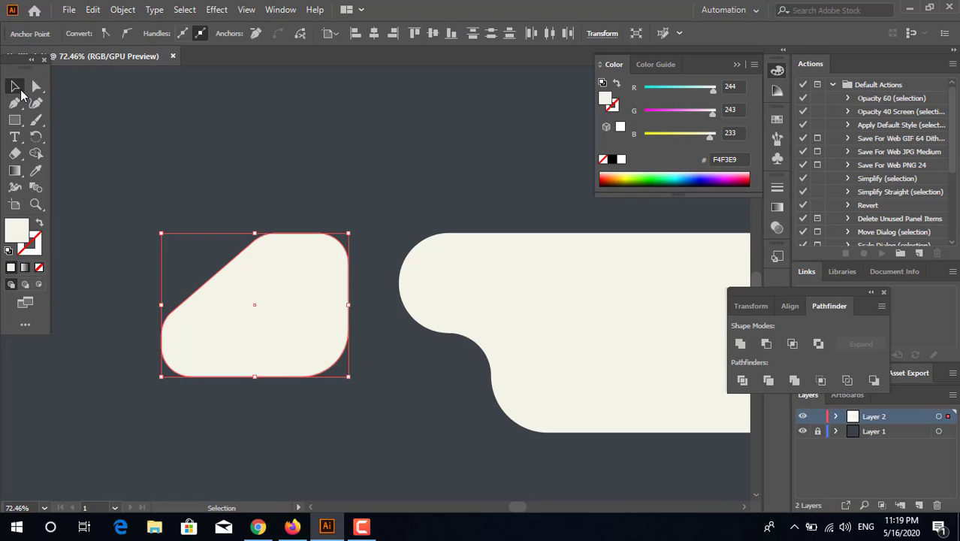
pyautogui.click(263, 209)
# Draw a small, nearly square rectangle overlapping the lower-left corner of the cab shape
pyautogui.moveTo(263, 208); pyautogui.dragTo(310, 212)
pyautogui.press('z')
pyautogui.moveTo(266, 355); pyautogui.dragTo(292, 360)
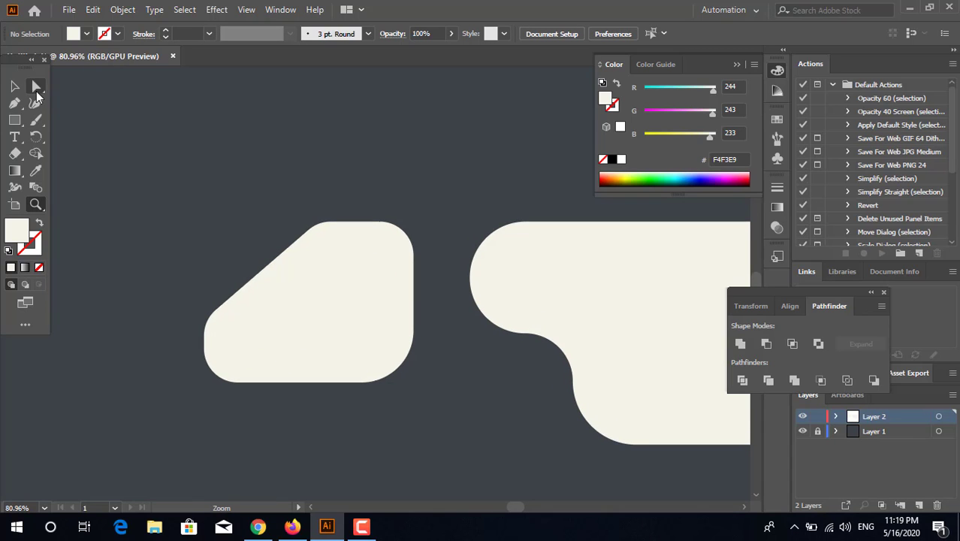
pyautogui.moveTo(177, 307)
pyautogui.mouseDown()
pyautogui.moveTo(249, 389)
pyautogui.moveTo(265, 389)
pyautogui.mouseUp()
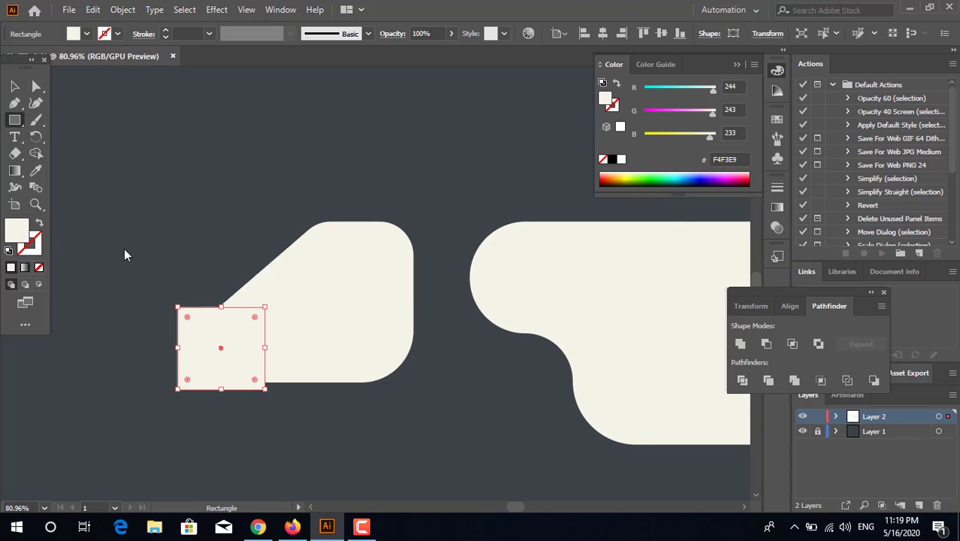
# Fill the small rectangle with the pink colour FF6C81
pyautogui.doubleClick(17, 231)
pyautogui.click(497, 337)
pyautogui.click(505, 184)
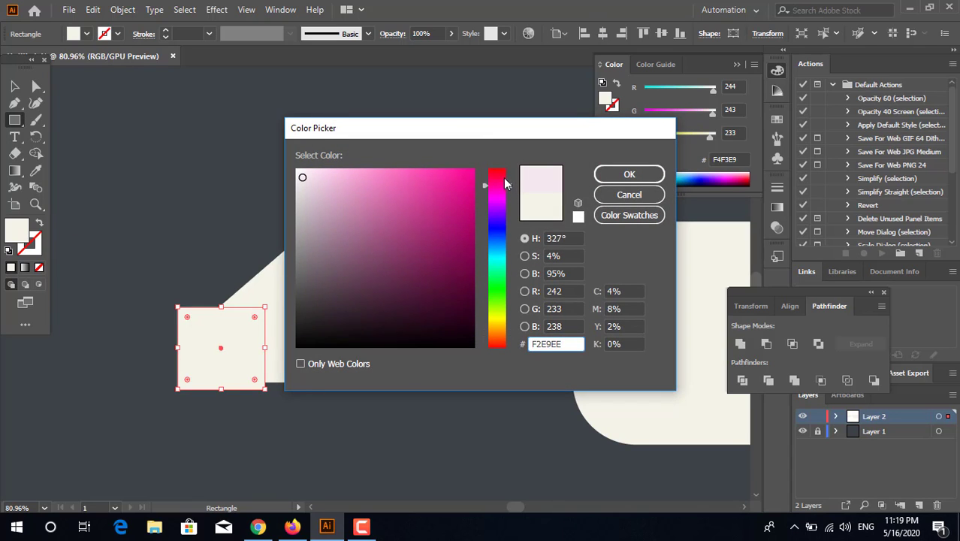
pyautogui.click(414, 168)
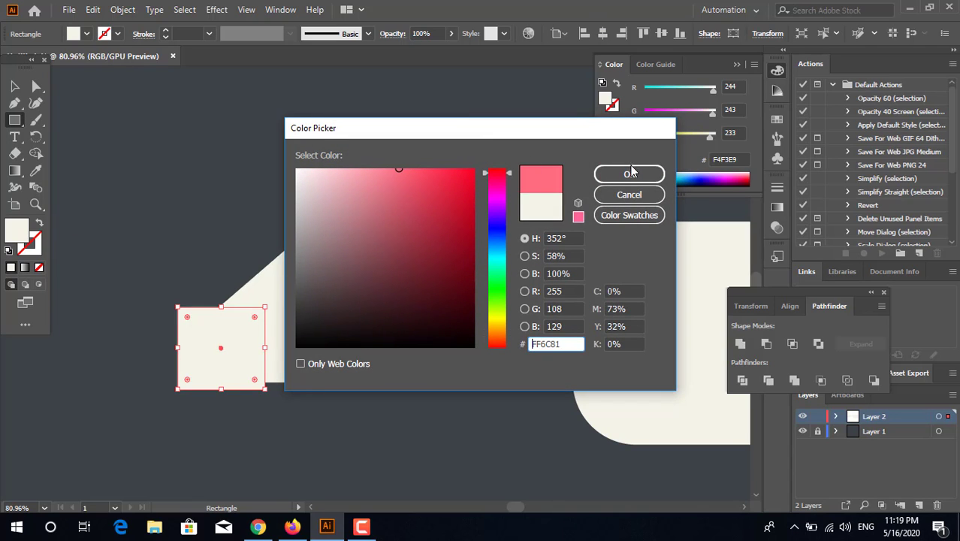
pyautogui.click(629, 173)
# Round all corners of the small pink rectangle to about 32 px
pyautogui.click(36, 85)
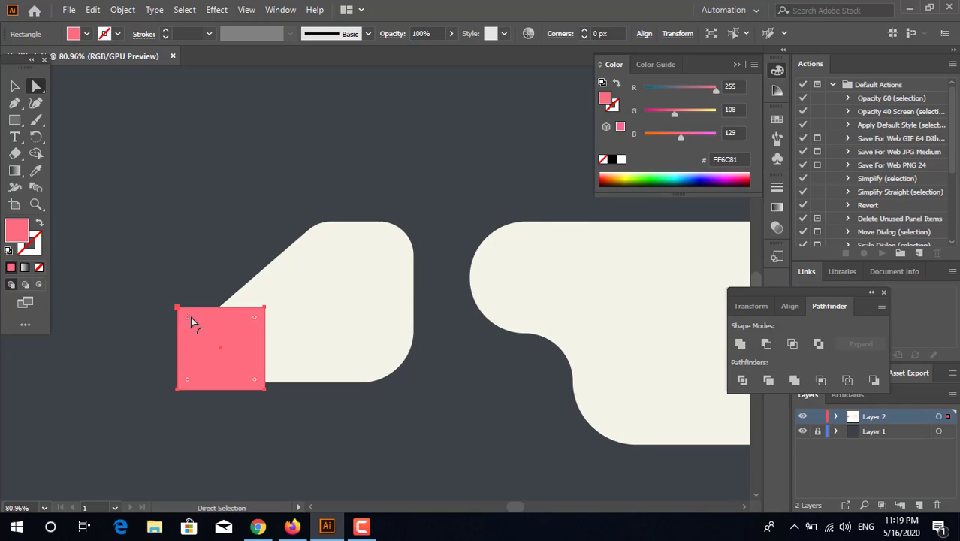
pyautogui.moveTo(191, 317); pyautogui.dragTo(203, 333)
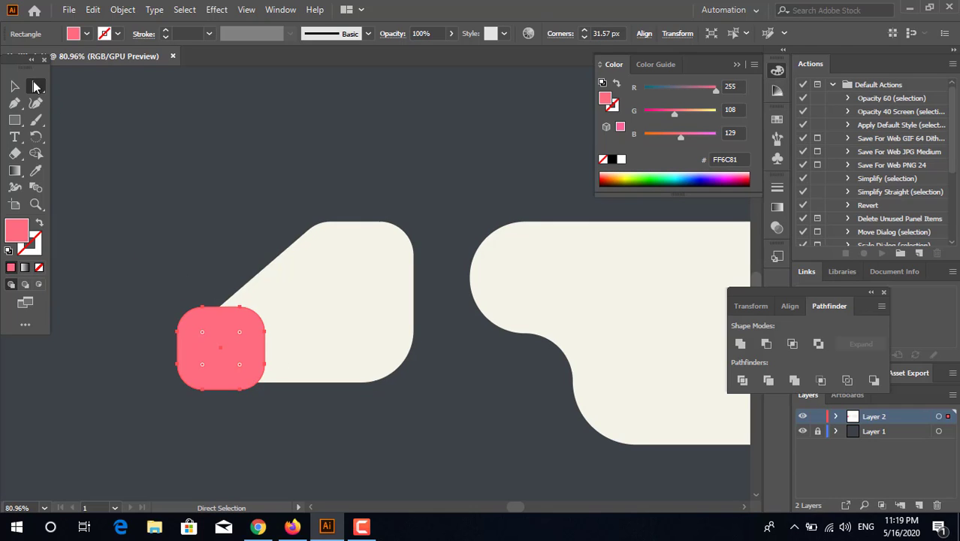
pyautogui.click(427, 406)
# Duplicate the pink rounded square slightly to the left and scale the copy down a little
pyautogui.press('z')
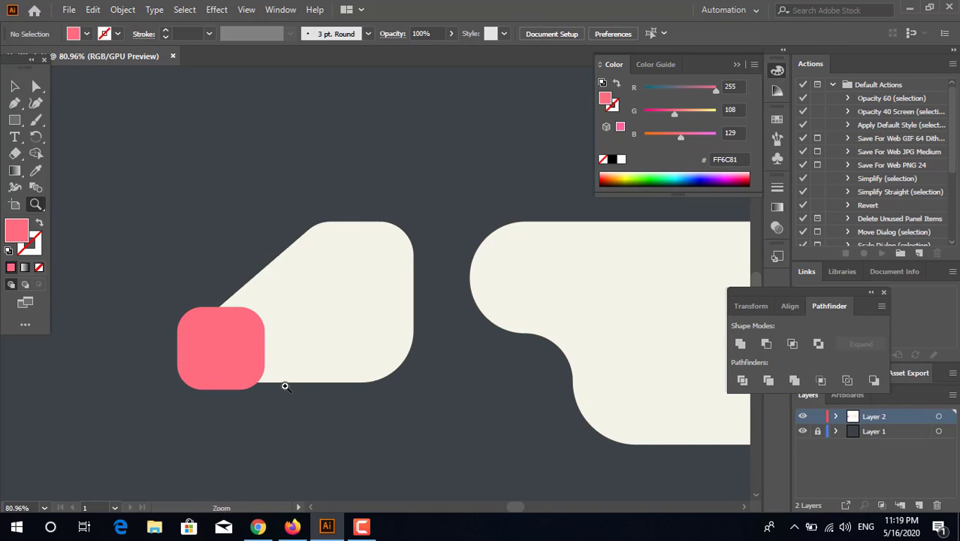
pyautogui.moveTo(286, 386); pyautogui.dragTo(437, 379)
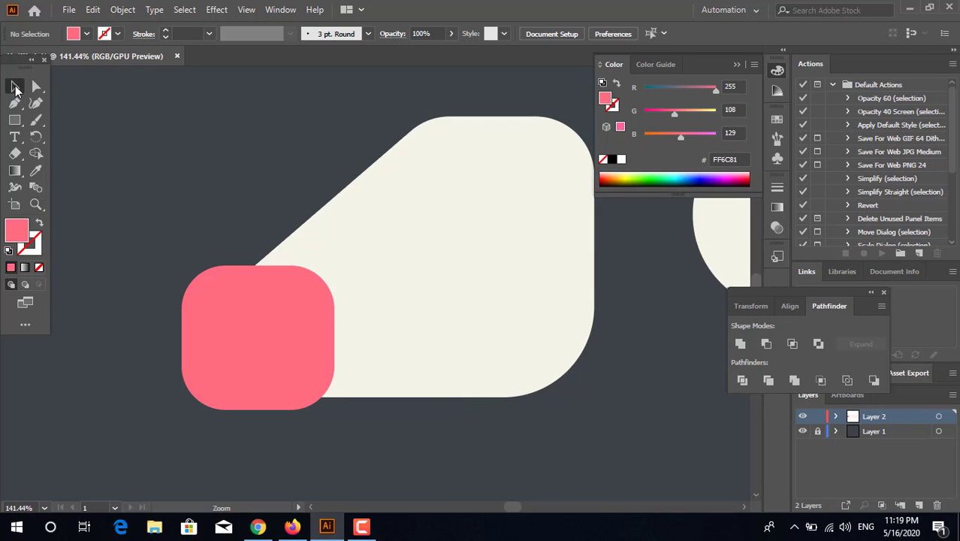
pyautogui.moveTo(282, 346); pyautogui.dragTo(257, 344)
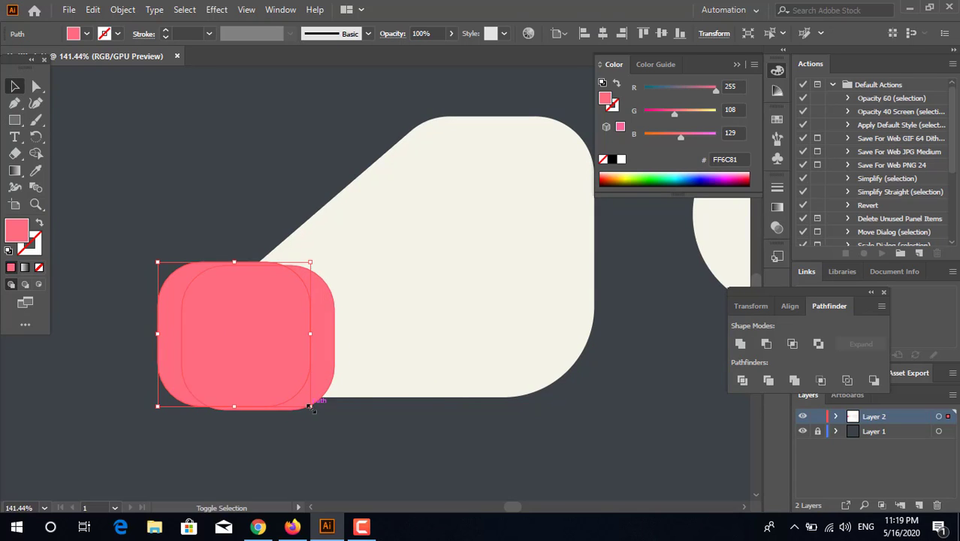
pyautogui.moveTo(309, 406); pyautogui.dragTo(304, 399)
# Recolour the original rounded square behind the copy with the darker pink EF506F
pyautogui.click(328, 389)
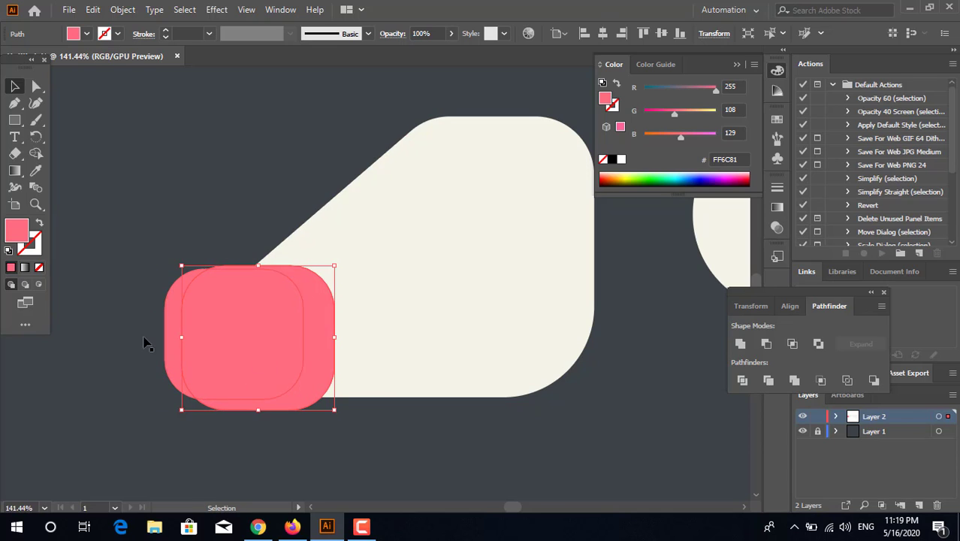
pyautogui.doubleClick(17, 239)
pyautogui.click(408, 174)
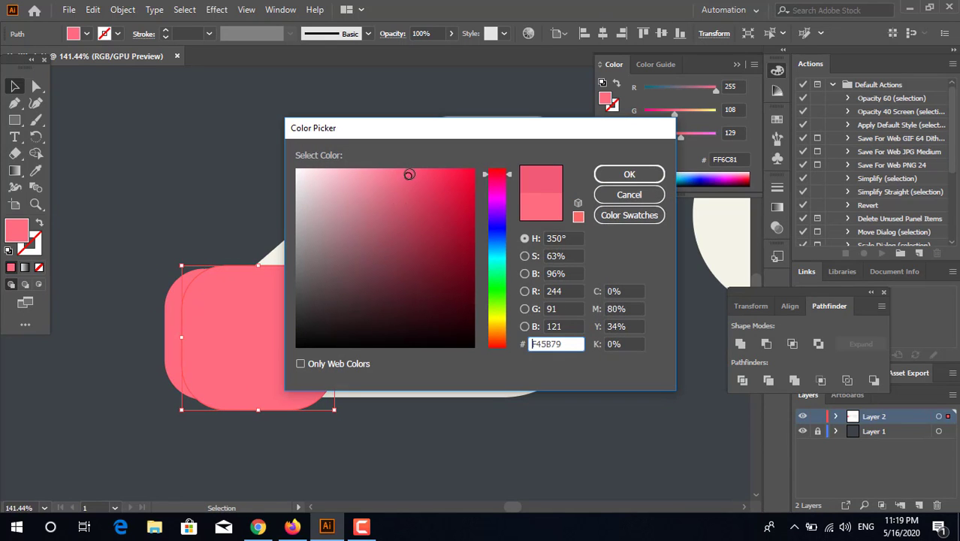
pyautogui.click(414, 176)
pyautogui.click(630, 174)
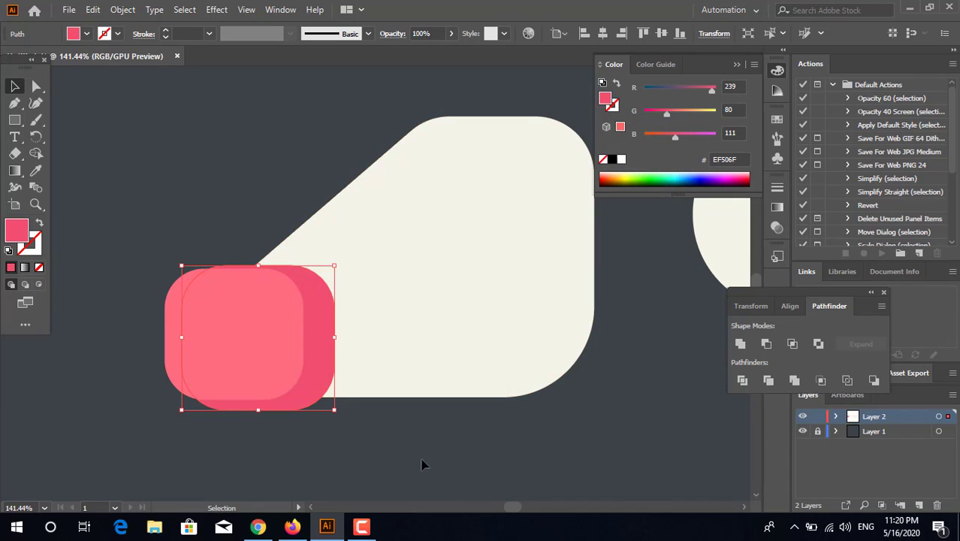
pyautogui.click(424, 460)
# Divide the two overlapping pink squares with Pathfinder and delete the lighter sliver sticking out on the left
pyautogui.click(320, 379)
pyautogui.keyDown('shift'); pyautogui.click(248, 362); pyautogui.keyUp('shift')
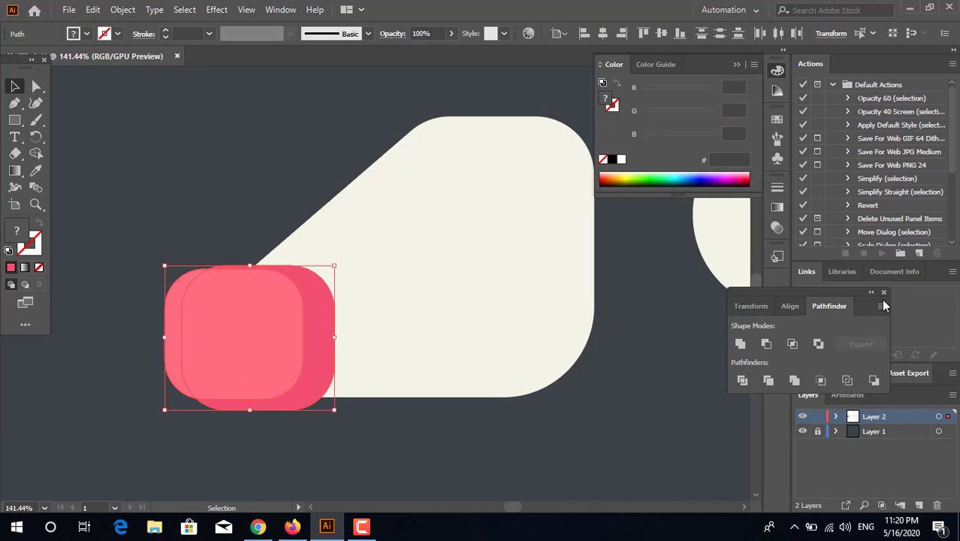
pyautogui.click(743, 381)
pyautogui.doubleClick(174, 322)
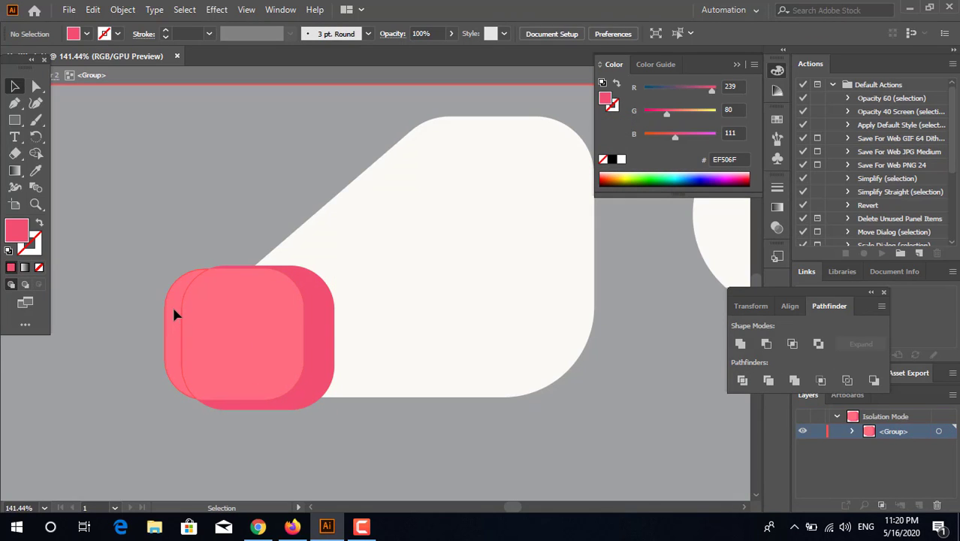
pyautogui.click(175, 315)
pyautogui.press('Delete')
pyautogui.doubleClick(356, 420)
# Draw a small upright rectangle near the right side of the light pink area
pyautogui.press('z')
pyautogui.moveTo(239, 341); pyautogui.dragTo(284, 350)
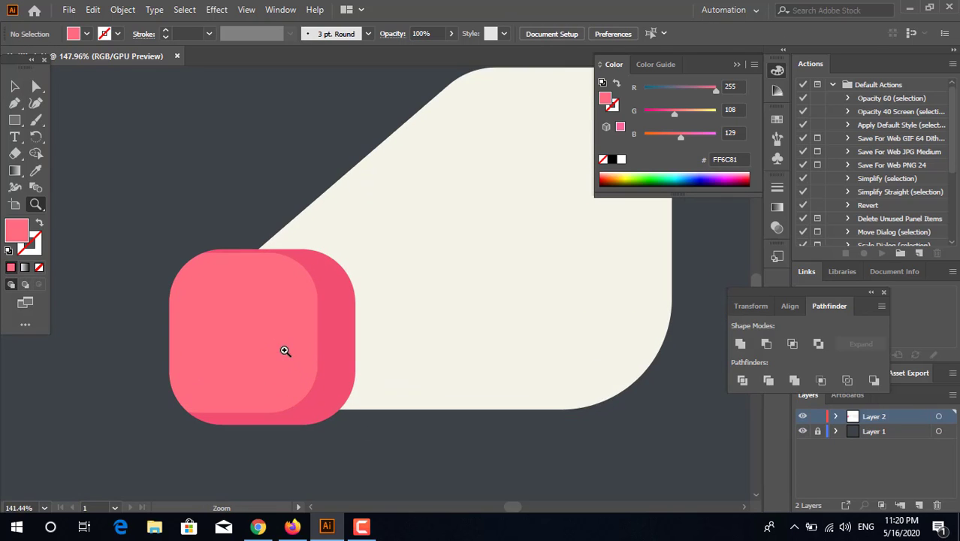
pyautogui.click(15, 120)
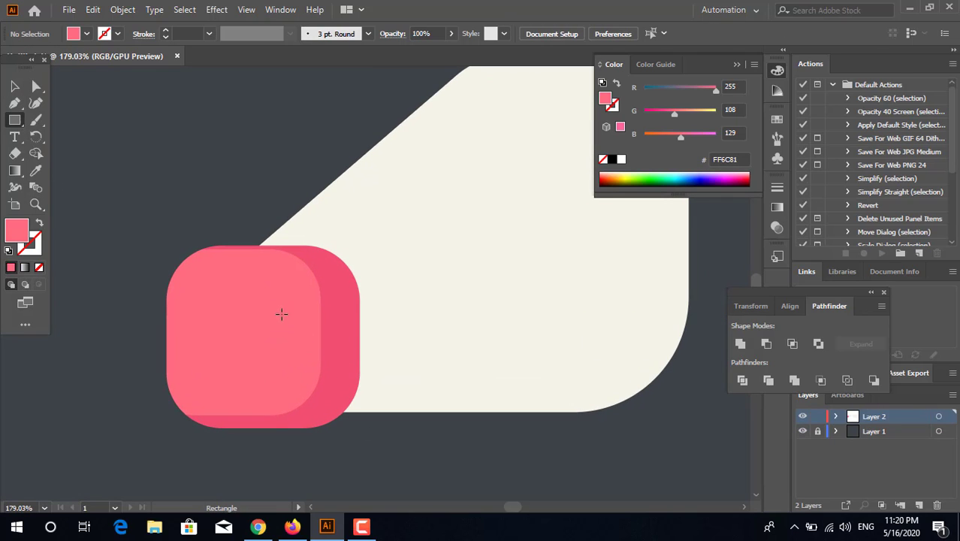
pyautogui.moveTo(279, 304)
pyautogui.mouseDown()
pyautogui.moveTo(296, 351)
pyautogui.moveTo(295, 341)
pyautogui.mouseUp()
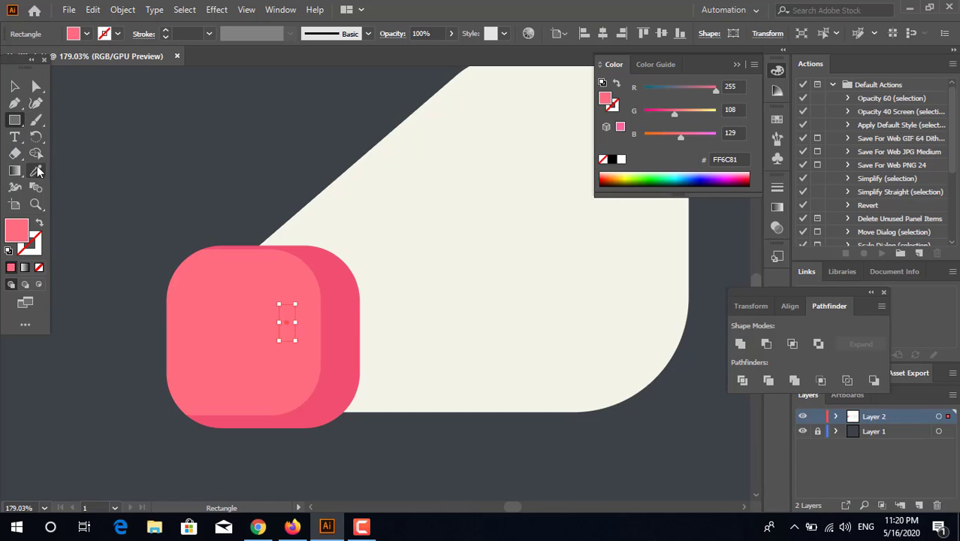
# Recolour the small upright rectangle with the darker pink EF506F and round its corners fully into a pill shape
pyautogui.click(36, 170)
pyautogui.click(329, 296)
pyautogui.press('a')
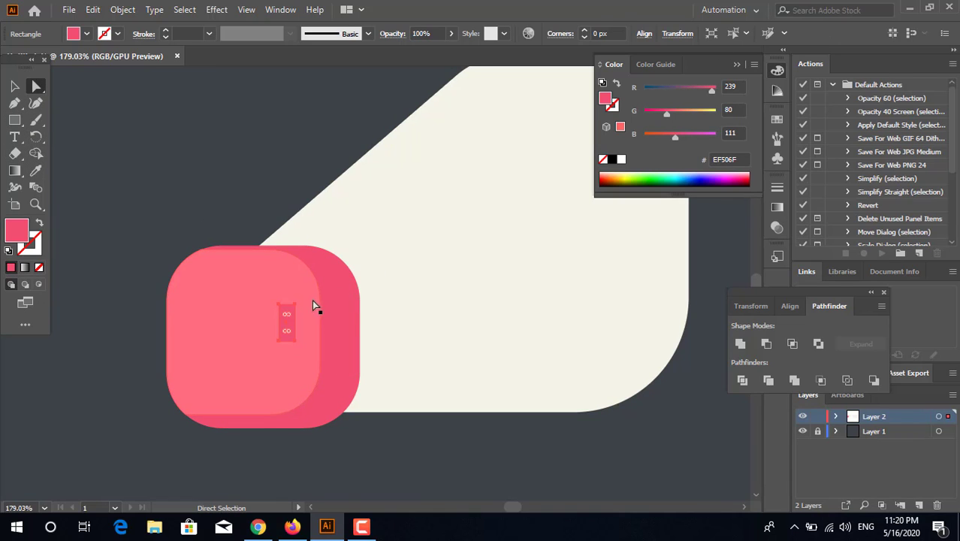
pyautogui.moveTo(290, 317); pyautogui.dragTo(279, 391)
pyautogui.click(14, 85)
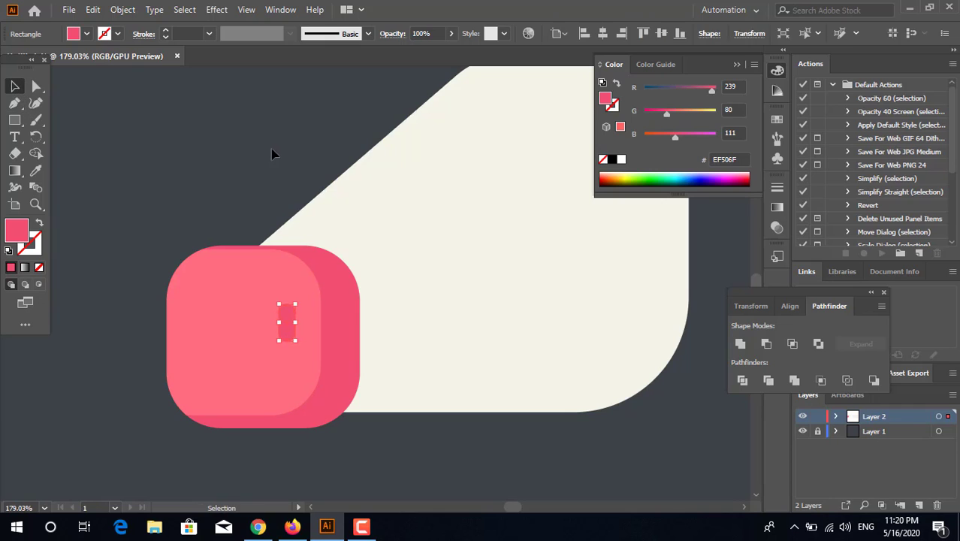
pyautogui.click(275, 153)
# Move the dark pink pill lower on the light pink face and shorten it slightly from its upper end
pyautogui.moveTo(286, 322); pyautogui.dragTo(409, 346)
pyautogui.click(339, 457)
pyautogui.press('z')
pyautogui.click(15, 90)
pyautogui.click(401, 336)
pyautogui.press('z')
pyautogui.click(13, 88)
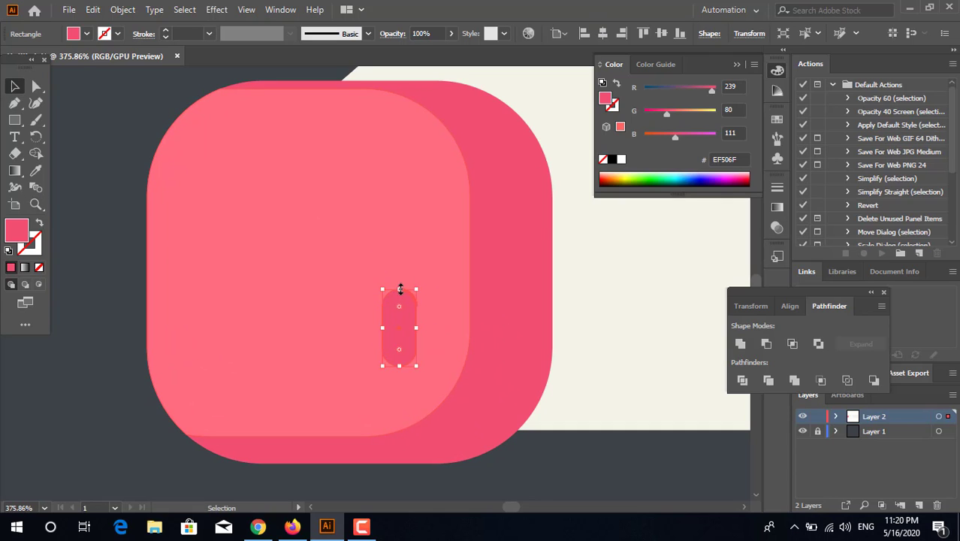
pyautogui.moveTo(400, 289); pyautogui.dragTo(400, 291)
pyautogui.click(553, 472)
# Duplicate the pill to the left side of the light pink face and group the two pills
pyautogui.moveTo(394, 329); pyautogui.dragTo(238, 339)
pyautogui.keyDown('shift'); pyautogui.click(414, 342); pyautogui.keyUp('shift')
pyautogui.rightClick(421, 338)
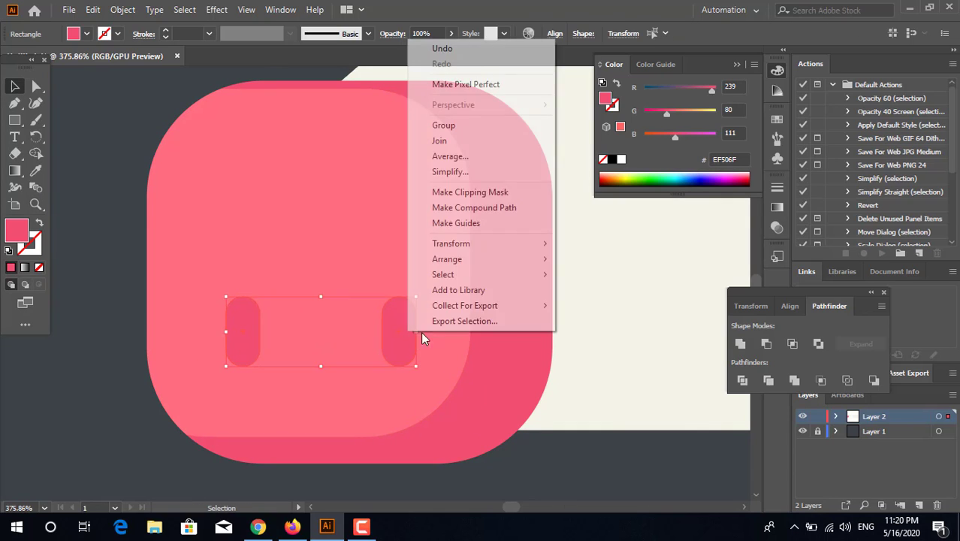
pyautogui.click(467, 126)
pyautogui.click(572, 436)
# Draw a horizontal rectangle about 42 × 15 px near the upper-left corner of the light pink face
pyautogui.press('z')
pyautogui.moveTo(529, 438); pyautogui.dragTo(342, 413)
pyautogui.press('space')
pyautogui.moveTo(342, 413); pyautogui.dragTo(110, 319)
pyautogui.moveTo(190, 280); pyautogui.dragTo(294, 287)
pyautogui.press('space')
pyautogui.moveTo(195, 250); pyautogui.dragTo(214, 272)
pyautogui.moveTo(222, 255); pyautogui.dragTo(329, 266)
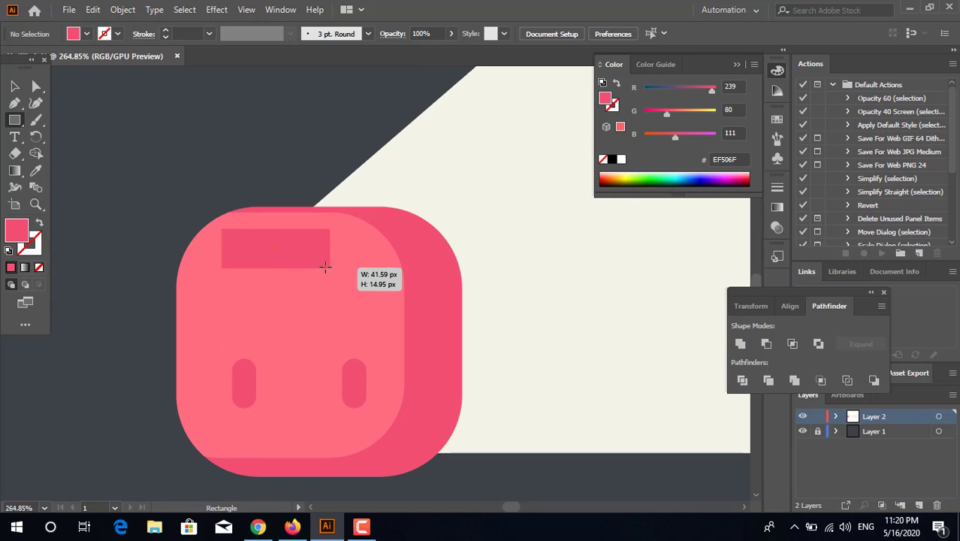
# Round the horizontal rectangle's corners fully and move it slightly to the left
pyautogui.press('a')
pyautogui.moveTo(233, 241); pyautogui.dragTo(390, 322)
pyautogui.click(15, 85)
pyautogui.click(203, 120)
pyautogui.moveTo(297, 261); pyautogui.dragTo(280, 266)
# Recolour the rounded highlight bar with the pale pink FFC2CE
pyautogui.click(36, 170)
pyautogui.click(221, 277)
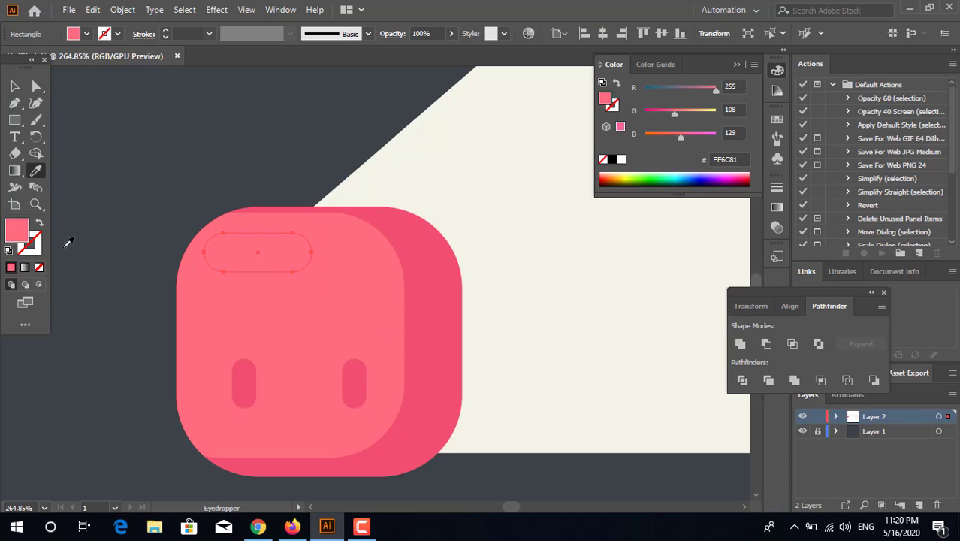
pyautogui.doubleClick(27, 230)
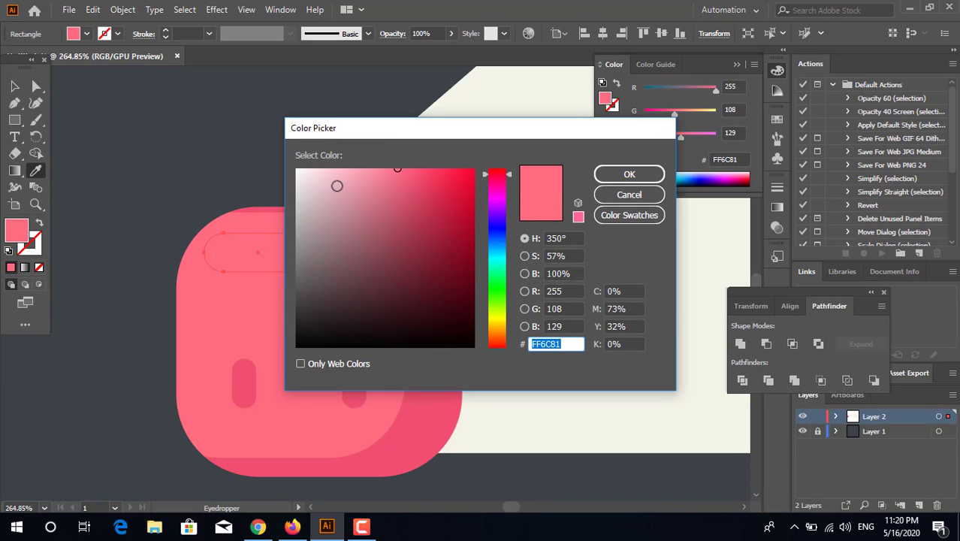
pyautogui.moveTo(337, 185); pyautogui.dragTo(338, 166)
pyautogui.click(630, 174)
pyautogui.moveTo(394, 190); pyautogui.dragTo(305, 213)
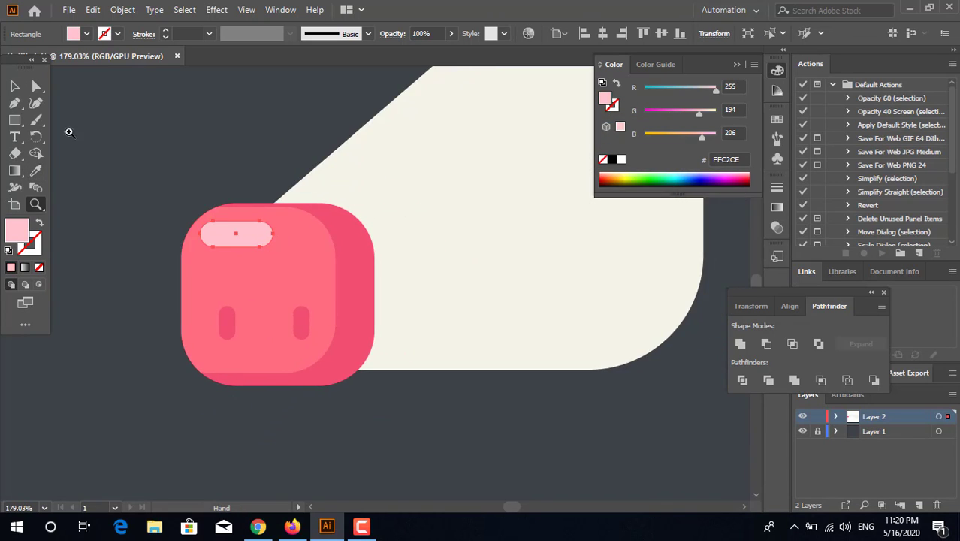
# Set the highlight bar's fill to the very pale pink FFE3EA
pyautogui.click(14, 87)
pyautogui.doubleClick(27, 234)
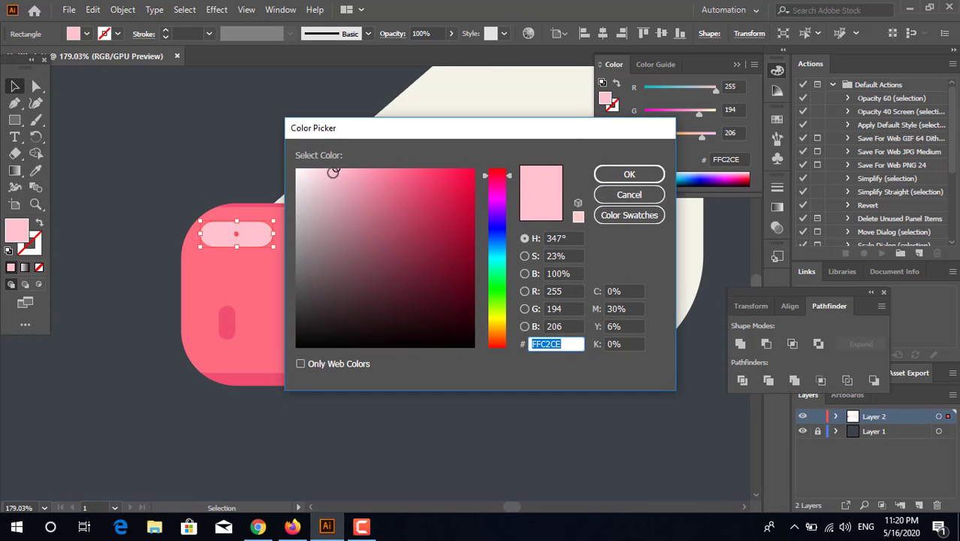
pyautogui.moveTo(331, 173); pyautogui.dragTo(315, 157)
pyautogui.click(636, 179)
pyautogui.press('z')
pyautogui.moveTo(291, 237); pyautogui.dragTo(359, 254)
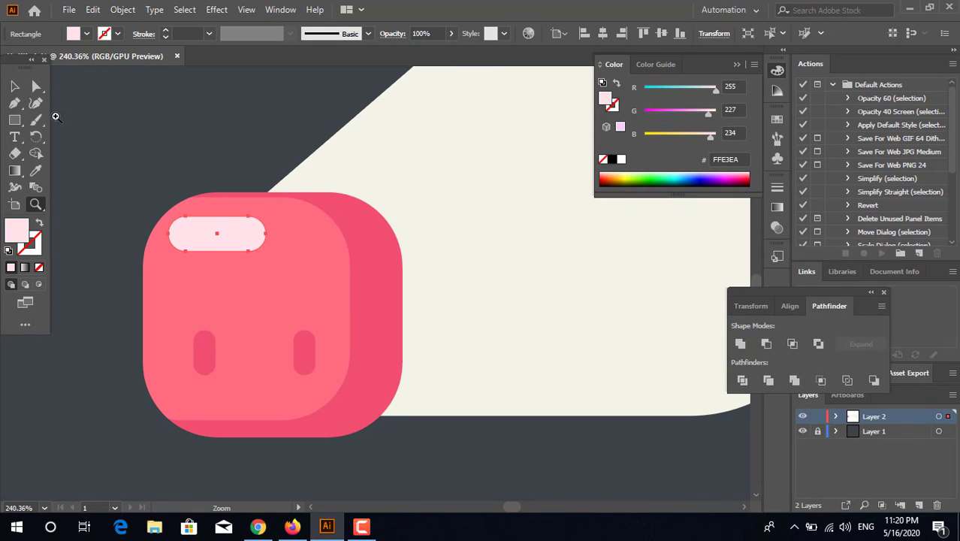
pyautogui.click(14, 87)
pyautogui.click(148, 124)
# Convert the highlight bar to a path with Pathfinder Unite and scale it down around its centre
pyautogui.press('z')
pyautogui.moveTo(317, 195); pyautogui.dragTo(162, 222)
pyautogui.moveTo(292, 244); pyautogui.dragTo(265, 278)
pyautogui.moveTo(305, 281); pyautogui.dragTo(285, 279)
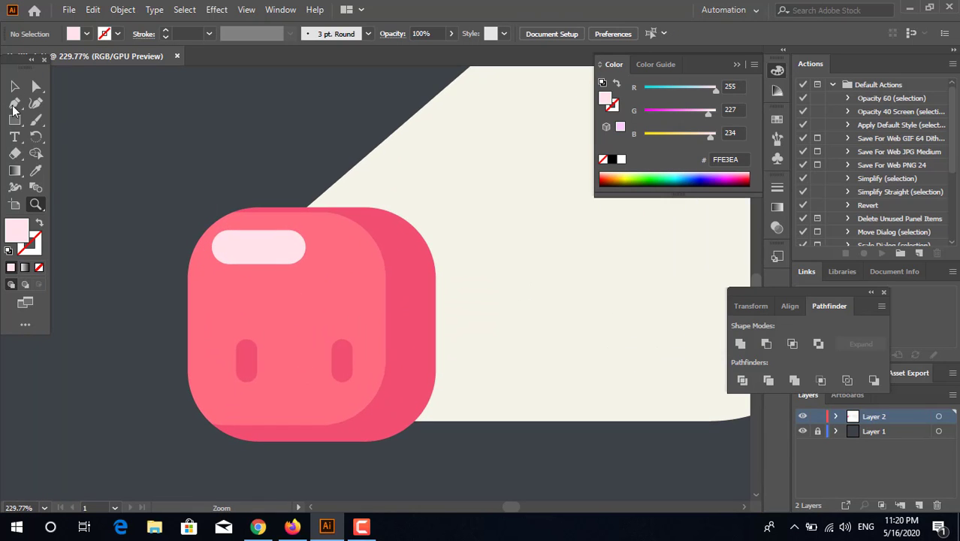
pyautogui.press('v')
pyautogui.click(740, 344)
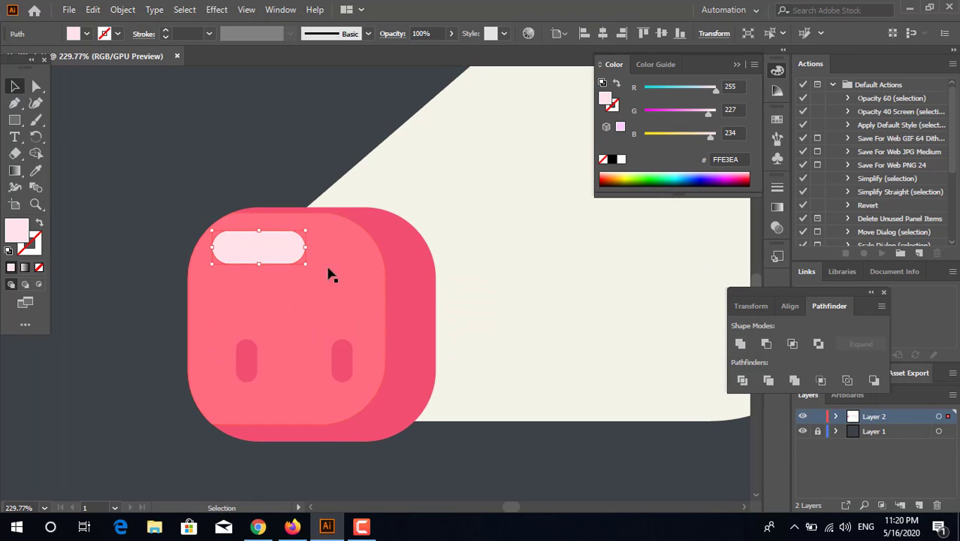
pyautogui.moveTo(304, 268); pyautogui.dragTo(259, 238)
pyautogui.click(244, 156)
pyautogui.click(266, 180)
# Draw a small circle between the two pills near the face's lower edge and recolour it with the darker pink EF506F
pyautogui.press('z')
pyautogui.moveTo(328, 160); pyautogui.dragTo(189, 196)
pyautogui.moveTo(438, 229); pyautogui.dragTo(391, 346)
pyautogui.click(306, 300)
pyautogui.click(14, 120)
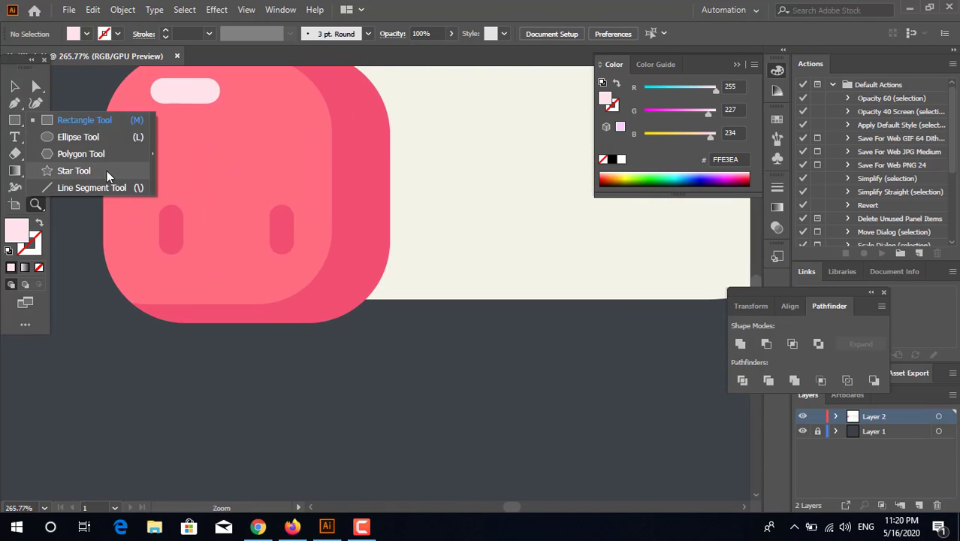
pyautogui.click(78, 137)
pyautogui.moveTo(241, 276); pyautogui.dragTo(262, 290)
pyautogui.click(36, 172)
pyautogui.click(351, 278)
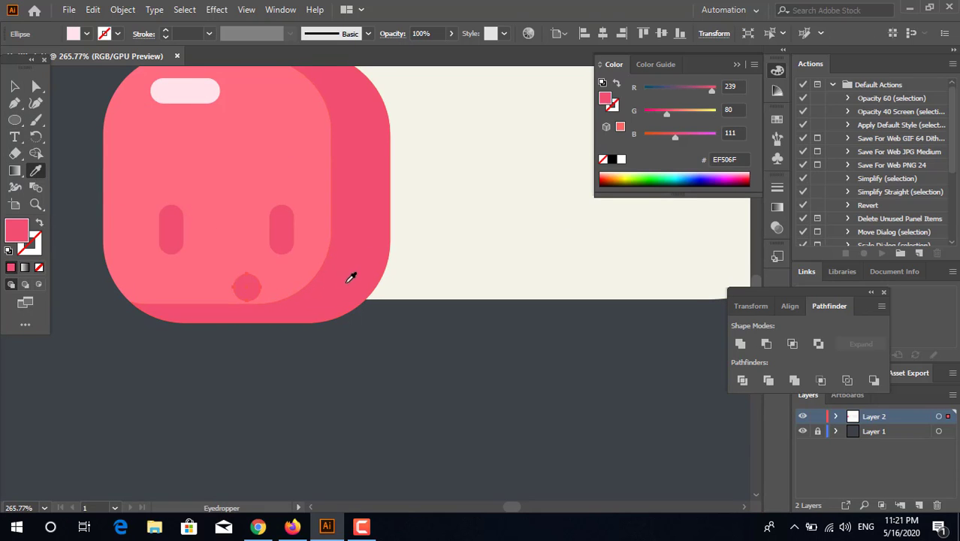
pyautogui.click(15, 87)
pyautogui.click(270, 332)
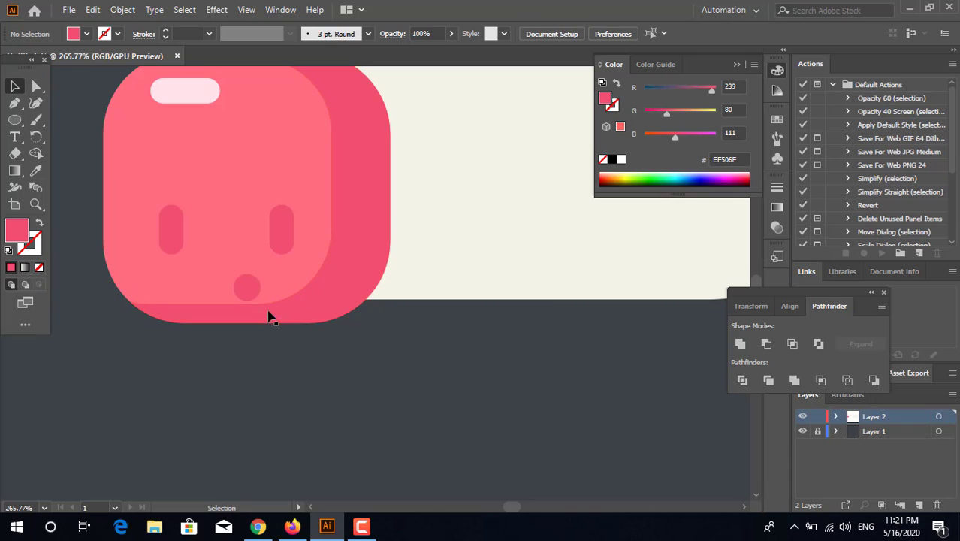
# Move the small dark pink circle onto the lower-right curved edge of the light pink face
pyautogui.press('z')
pyautogui.scroll(-5, 289, 377)
pyautogui.scroll(-2, 314, 360)
pyautogui.scroll(6, 377, 392)
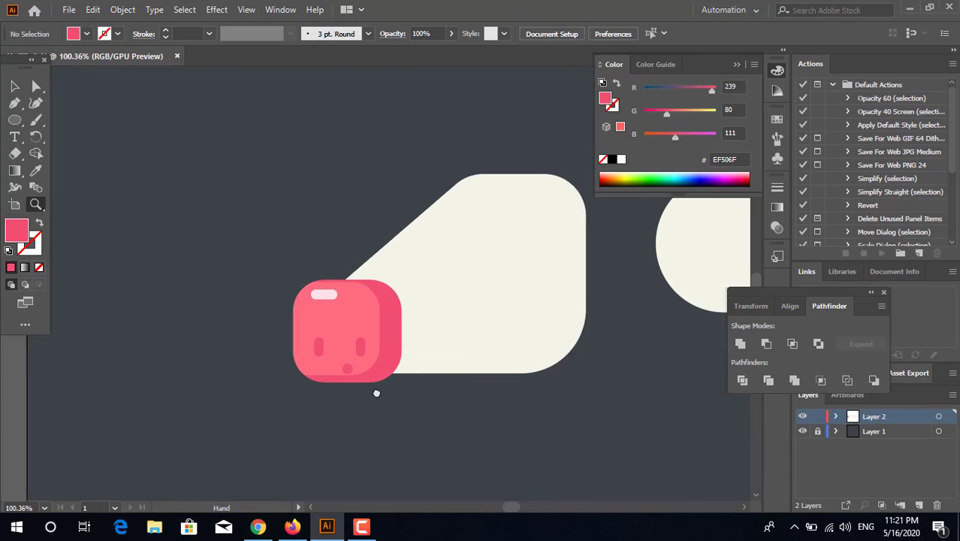
pyautogui.click(15, 89)
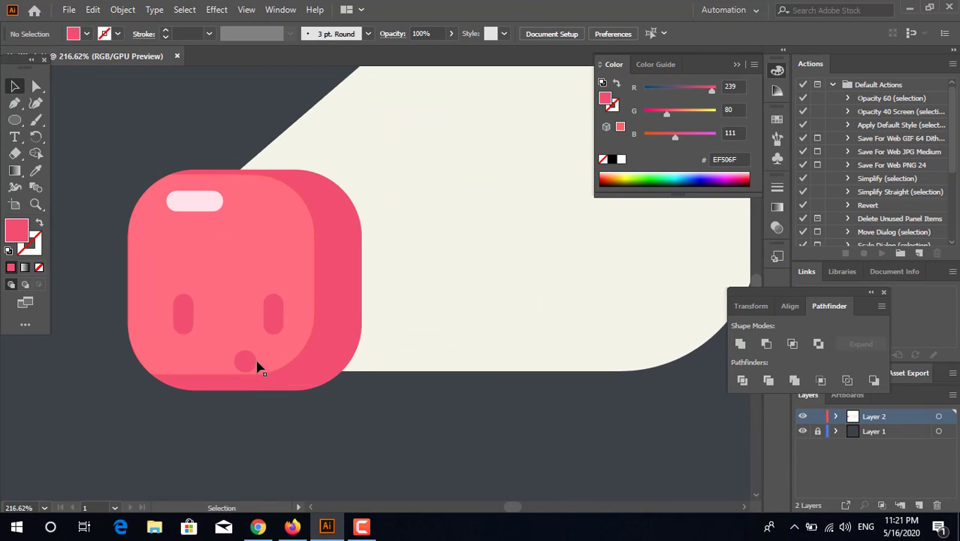
pyautogui.moveTo(257, 365); pyautogui.dragTo(316, 379)
pyautogui.click(420, 433)
# Group all the parts of the pink block, leaving out the cream shape behind it
pyautogui.press('z')
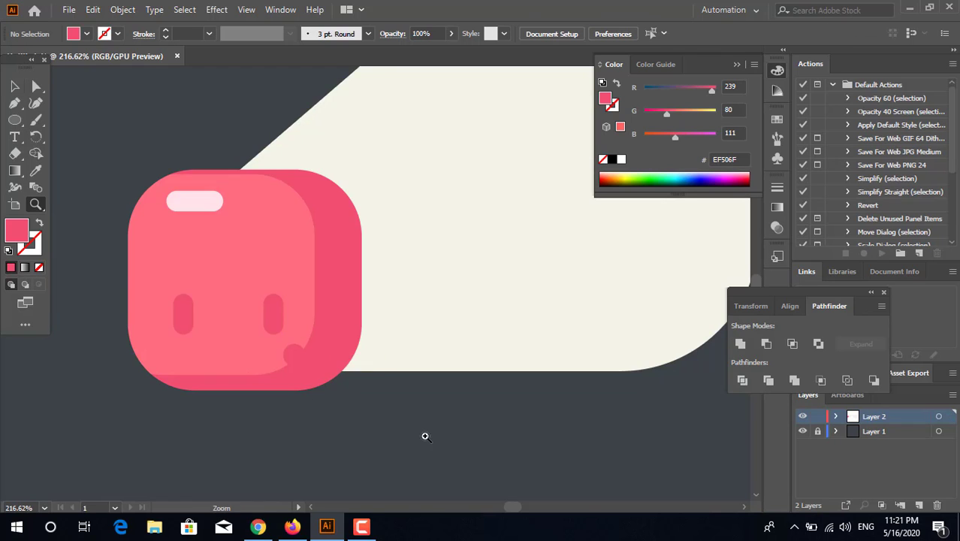
pyautogui.moveTo(426, 435); pyautogui.dragTo(302, 360)
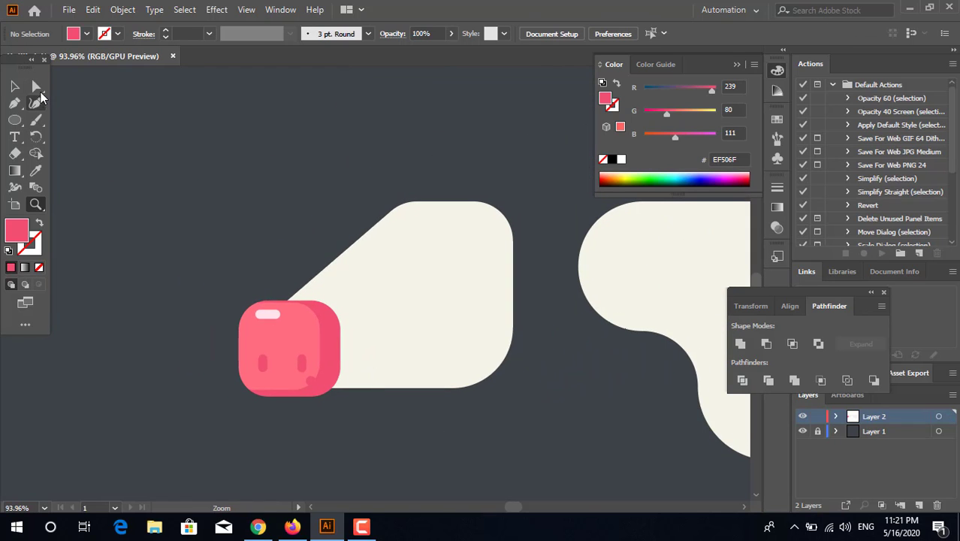
pyautogui.press('v')
pyautogui.click(252, 305)
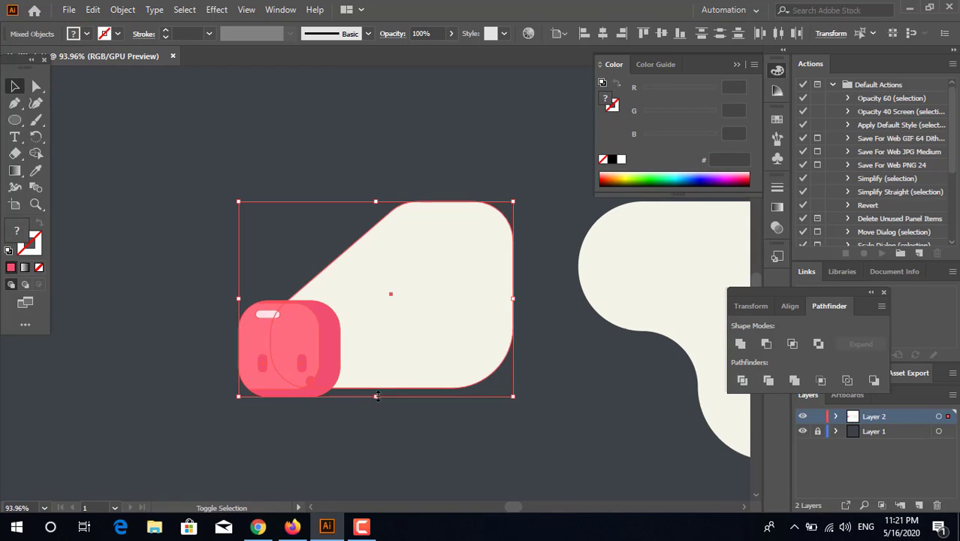
pyautogui.click(296, 346)
pyautogui.rightClick(296, 344)
pyautogui.click(333, 220)
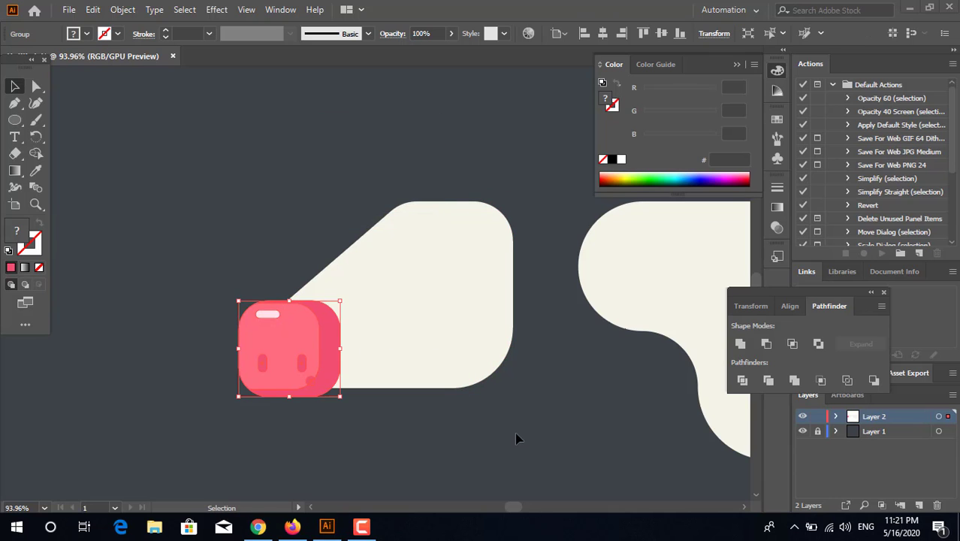
# Draw a large circle overlapping the lower-right part of the cream shape behind the pink block
pyautogui.hscroll(2, 515, 432)
pyautogui.click(15, 120)
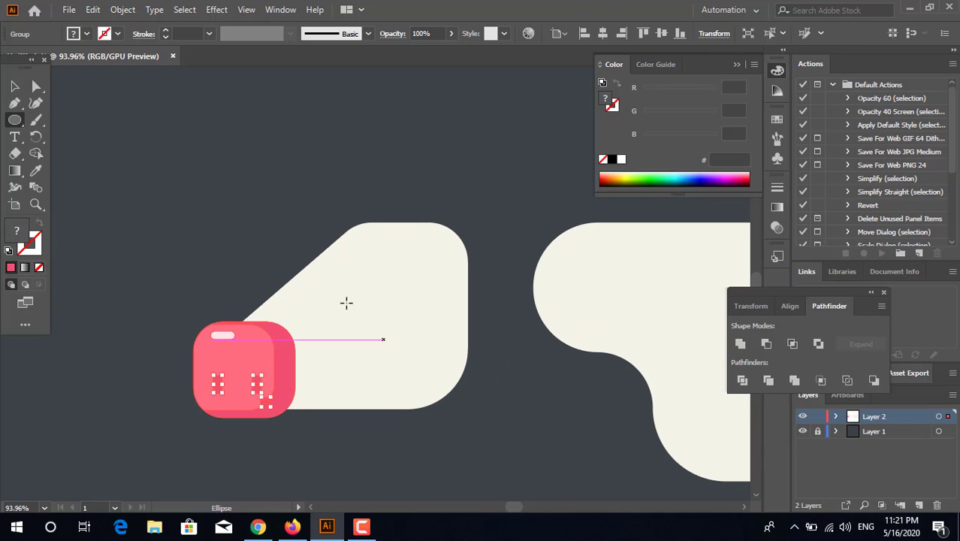
pyautogui.moveTo(326, 273); pyautogui.dragTo(510, 403)
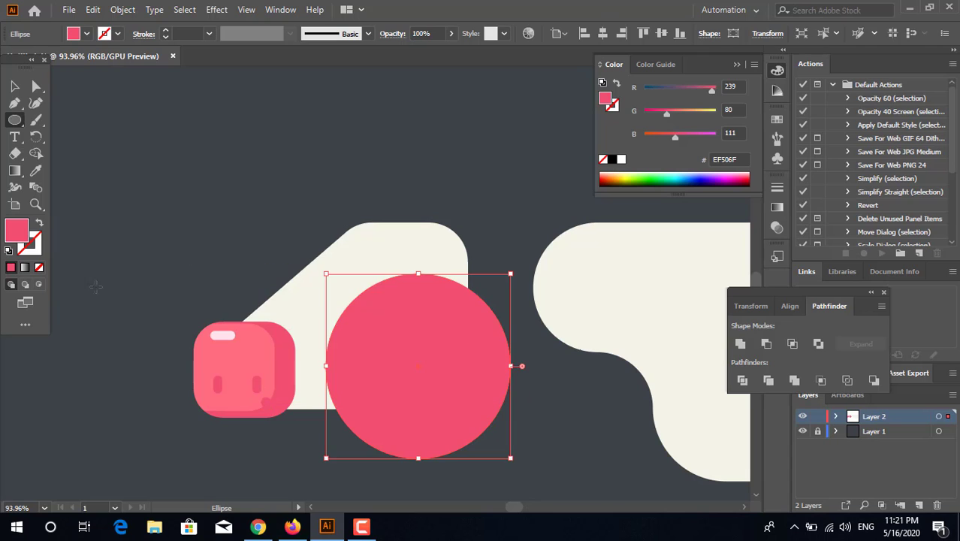
# Recolour the large circle with the brown A5836B
pyautogui.click(36, 172)
pyautogui.click(350, 225)
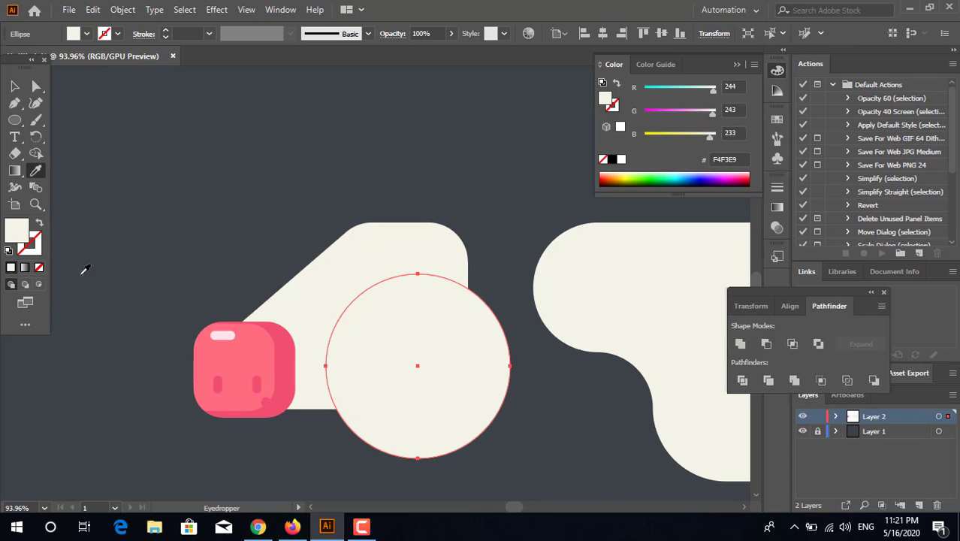
pyautogui.doubleClick(18, 230)
pyautogui.moveTo(517, 331); pyautogui.dragTo(509, 336)
pyautogui.moveTo(349, 219); pyautogui.dragTo(344, 235)
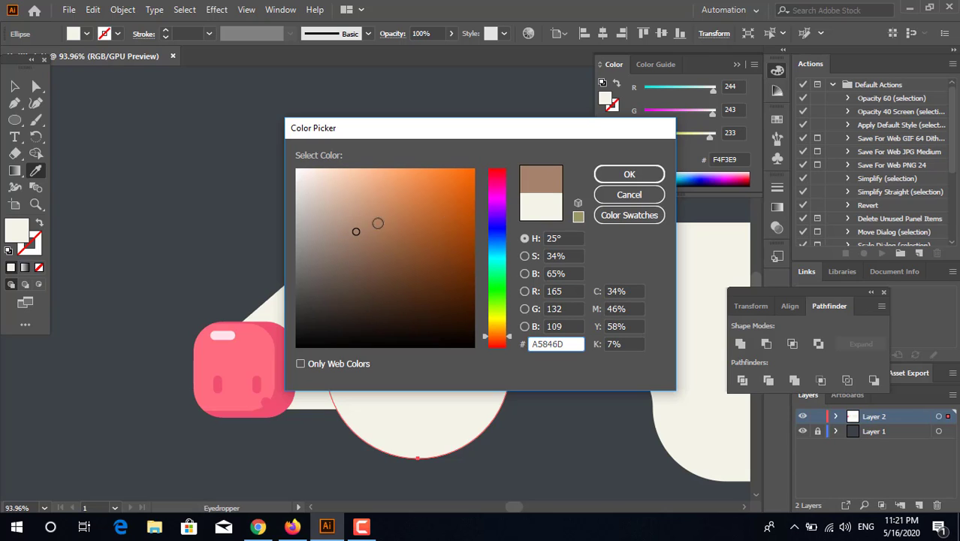
pyautogui.click(627, 175)
pyautogui.click(13, 89)
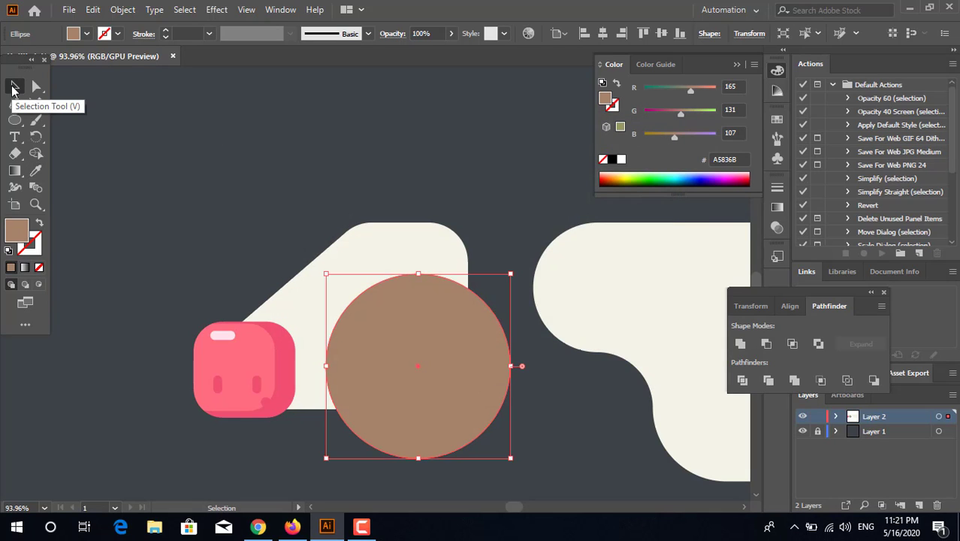
# Divide the brown circle and the cream shape with Pathfinder and delete the circle's part outside the cream shape
pyautogui.hotkey('ctrl', 'shift', '[')
pyautogui.hotkey('ctrl', 'z')
pyautogui.click(461, 313)
pyautogui.doubleClick(368, 358)
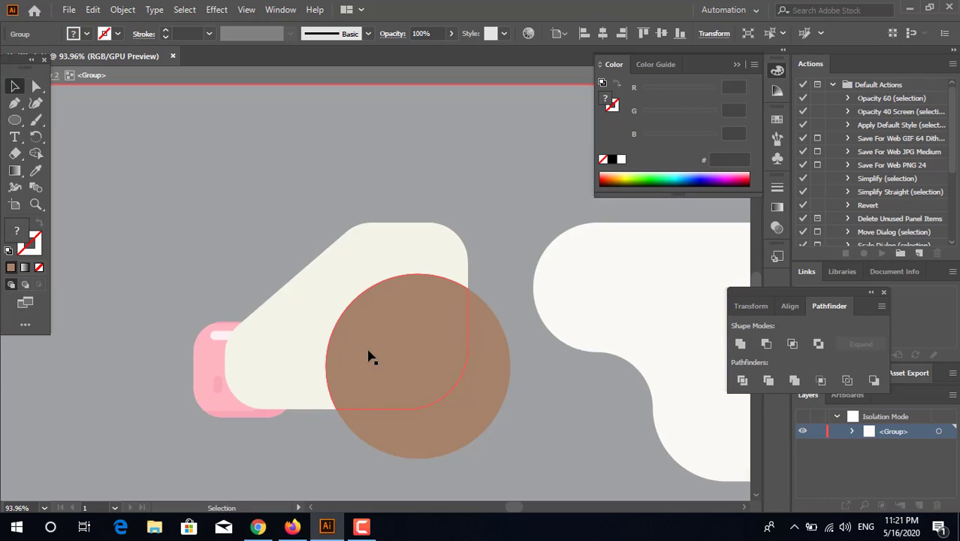
pyautogui.click(466, 397)
pyautogui.press('Delete')
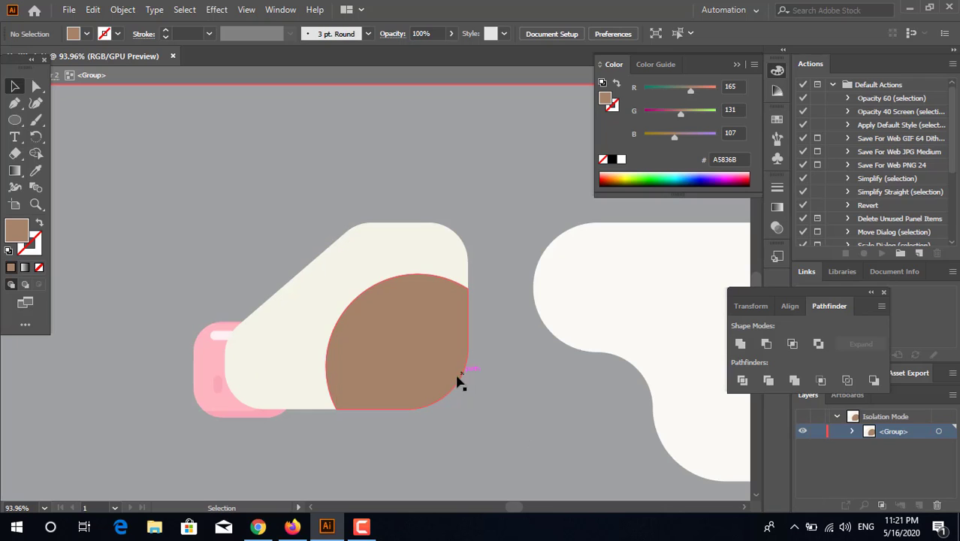
pyautogui.press('z')
pyautogui.moveTo(474, 409); pyautogui.dragTo(496, 406)
pyautogui.moveTo(299, 309); pyautogui.dragTo(332, 331)
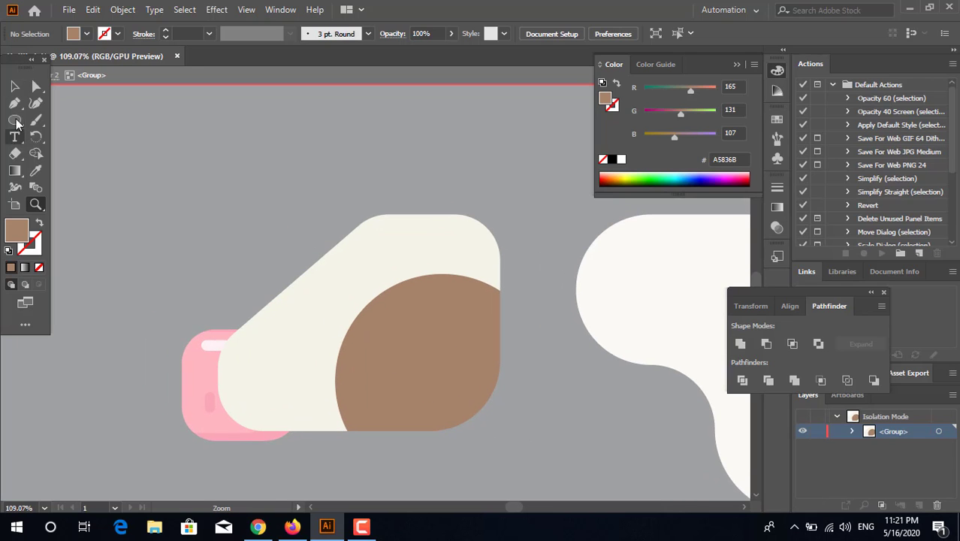
pyautogui.doubleClick(561, 433)
# Draw a closed polygon with the Pen tool covering the lower-right part of the cream shape, keeping a strip along its upper-left edge uncovered
pyautogui.press('z')
pyautogui.moveTo(369, 229); pyautogui.dragTo(380, 228)
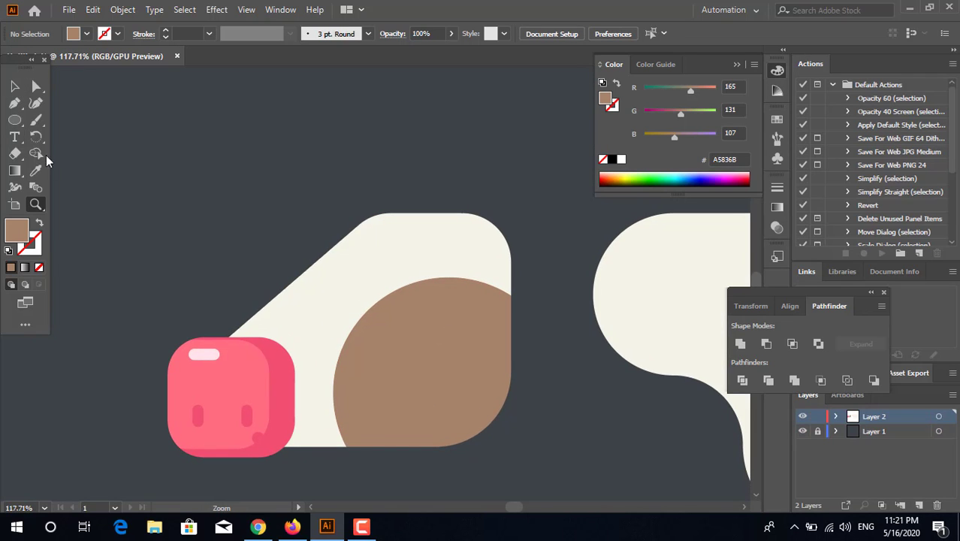
pyautogui.click(489, 206)
pyautogui.moveTo(467, 235); pyautogui.dragTo(435, 234)
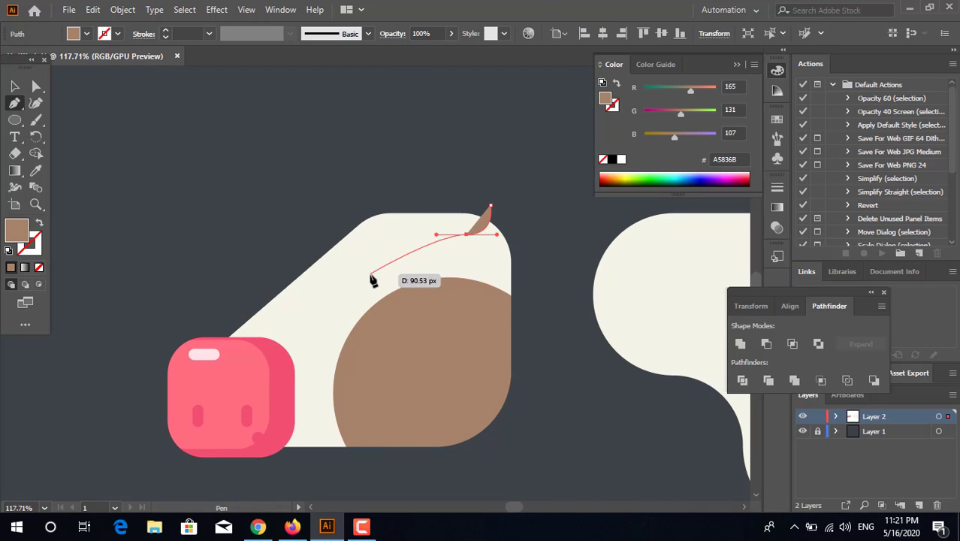
pyautogui.hotkey('ctrl', 'z')
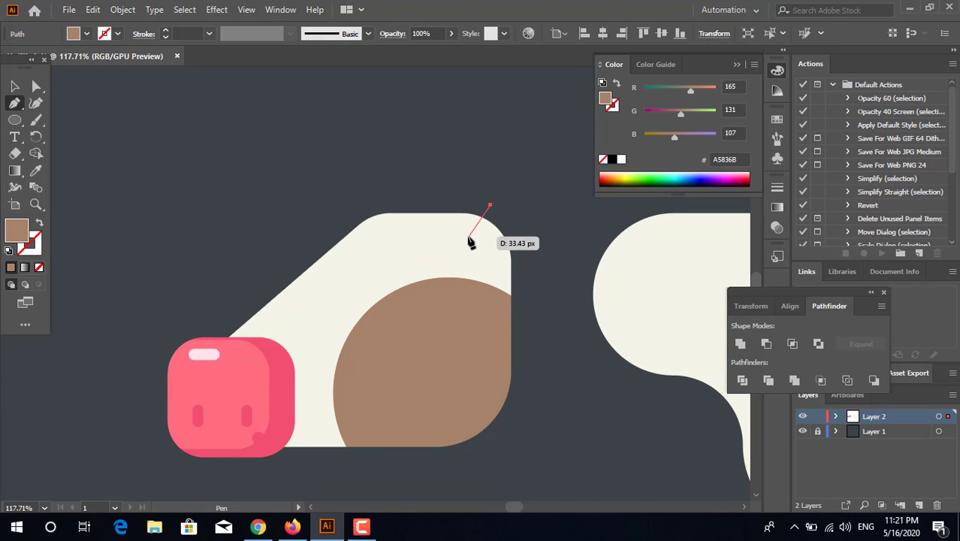
pyautogui.click(466, 238)
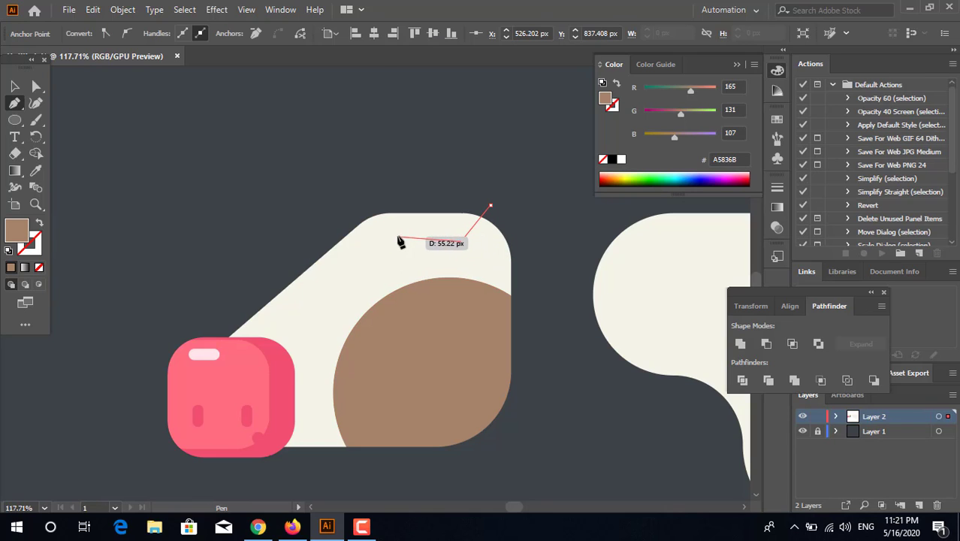
pyautogui.click(411, 239)
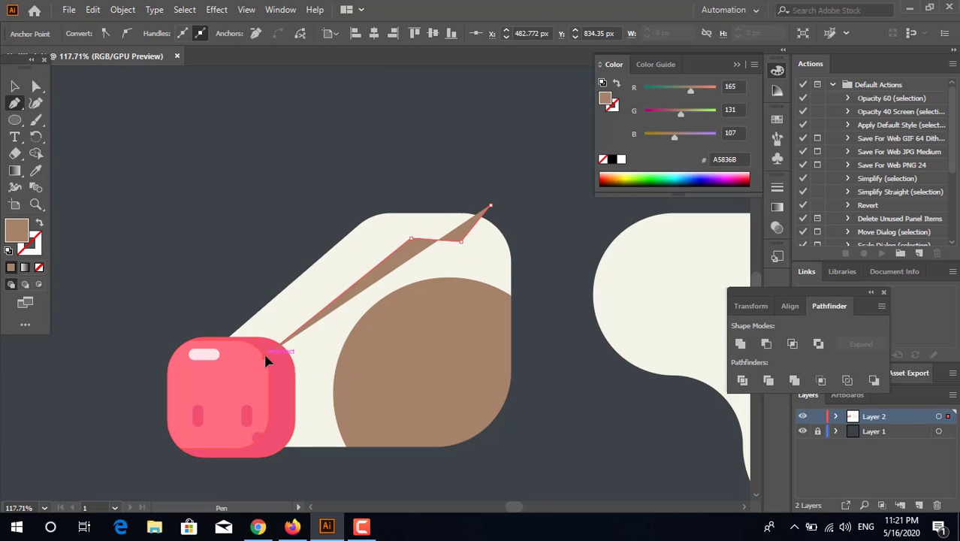
pyautogui.click(230, 483)
pyautogui.click(560, 482)
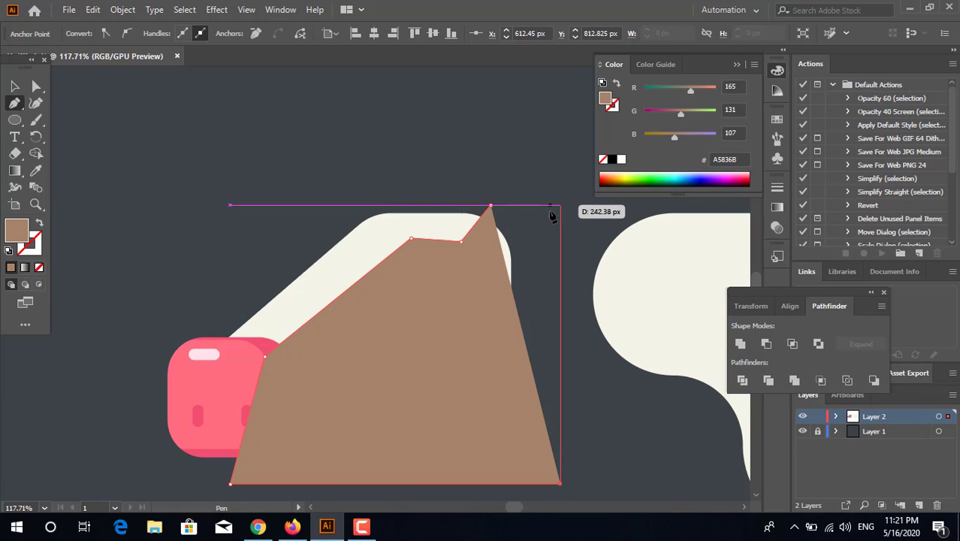
pyautogui.click(559, 205)
pyautogui.click(491, 205)
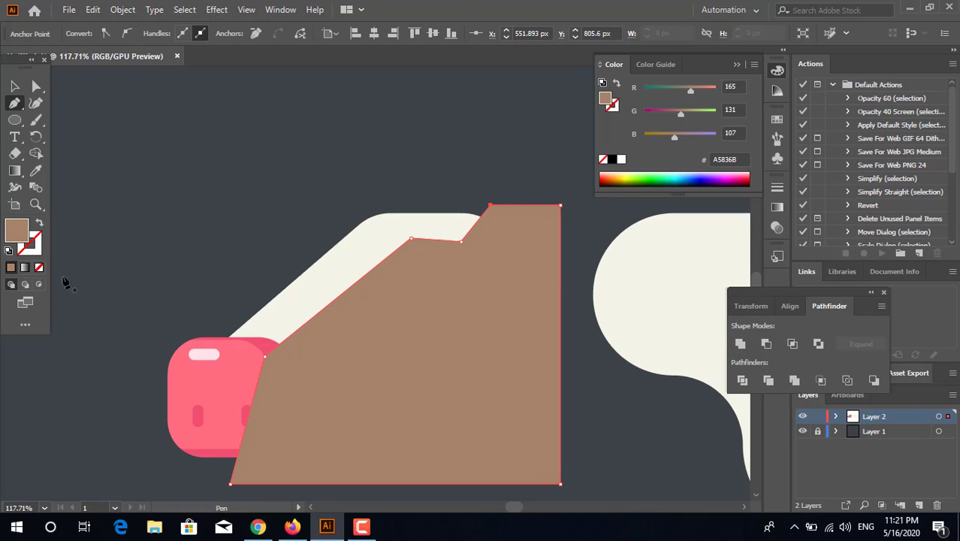
# Sample the cream colour for the polygon and darken its fill to the beige D8D5C0
pyautogui.click(35, 173)
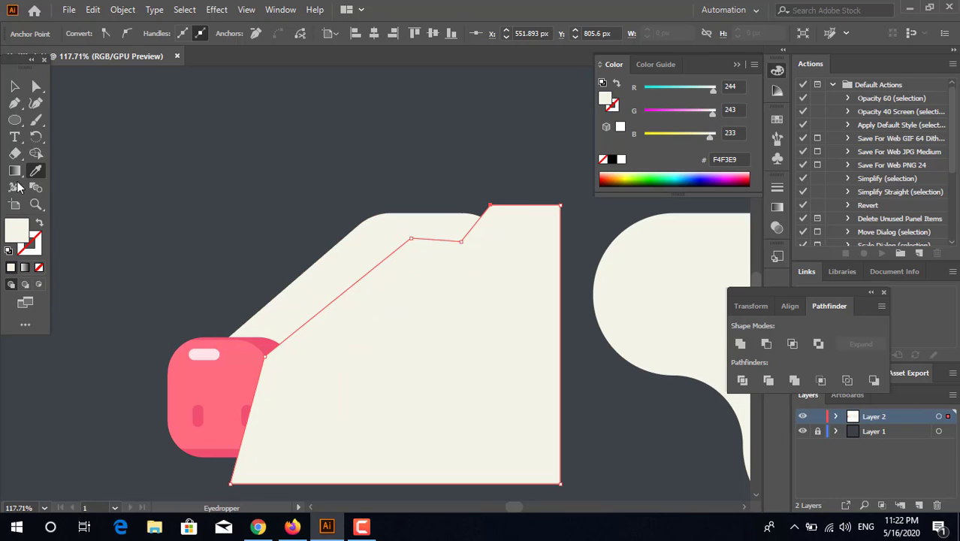
pyautogui.doubleClick(24, 228)
pyautogui.click(308, 181)
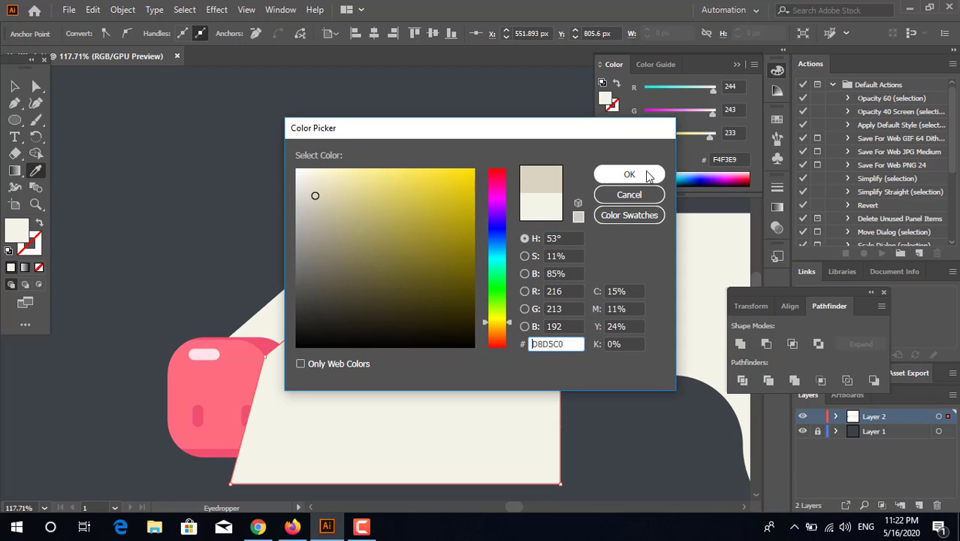
pyautogui.click(645, 175)
# Try to stack the beige polygon behind the pink block and select it together with the cream shapes
pyautogui.click(15, 87)
pyautogui.hotkey('ctrl', 'shift', '[')
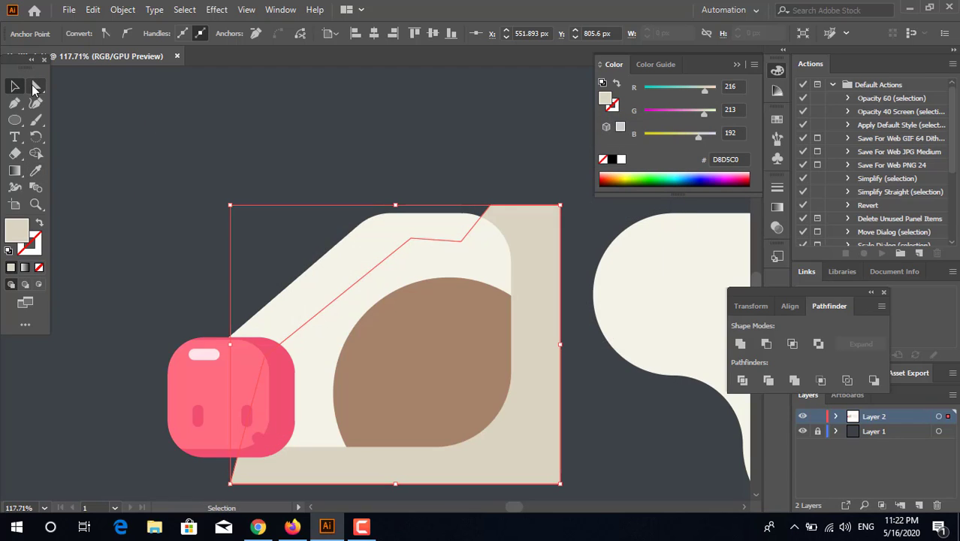
pyautogui.hotkey('ctrl', ']')
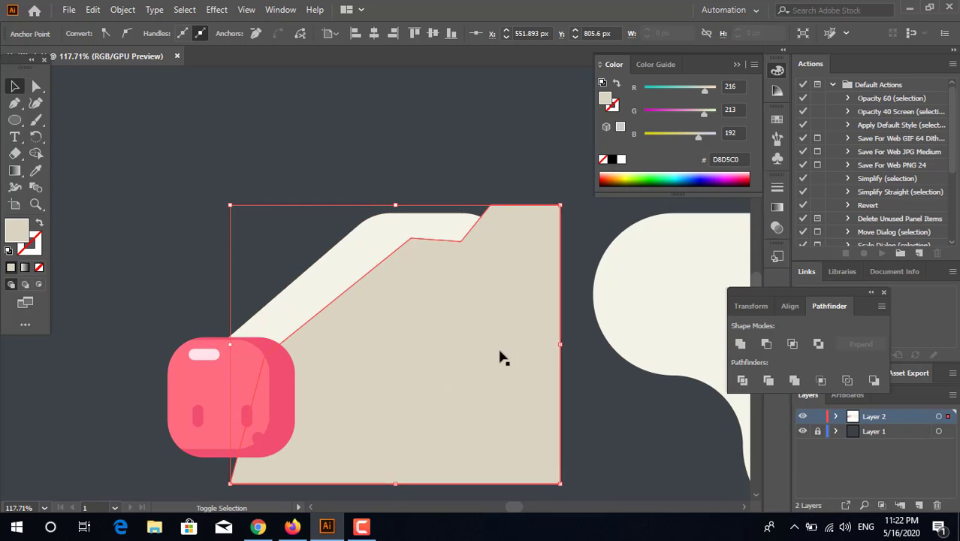
pyautogui.keyDown('shift'); pyautogui.click(358, 261); pyautogui.keyUp('shift')
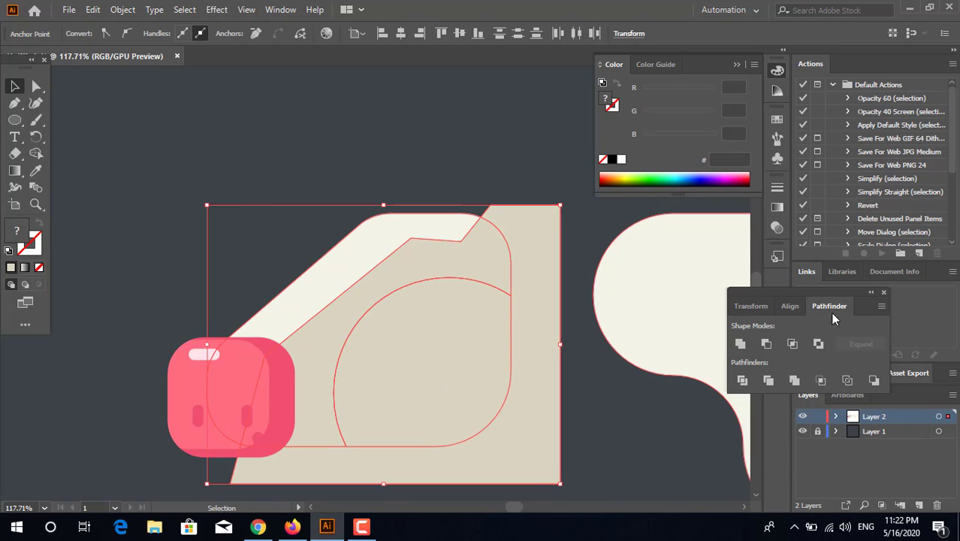
# Move the beige polygon into the cream shape's group by cutting and pasting in front, and send it behind the brown patch
pyautogui.click(513, 414)
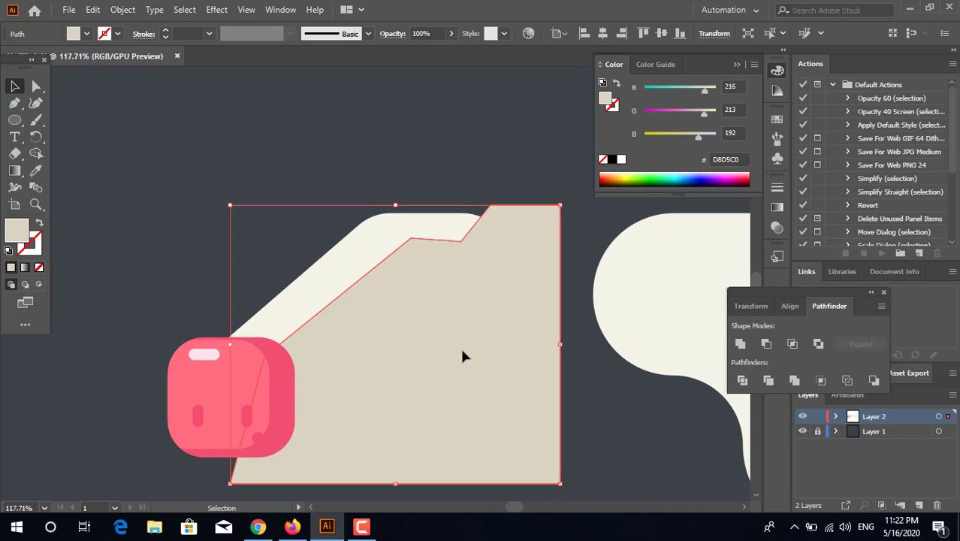
pyautogui.hotkey('ctrl', 'x')
pyautogui.doubleClick(466, 276)
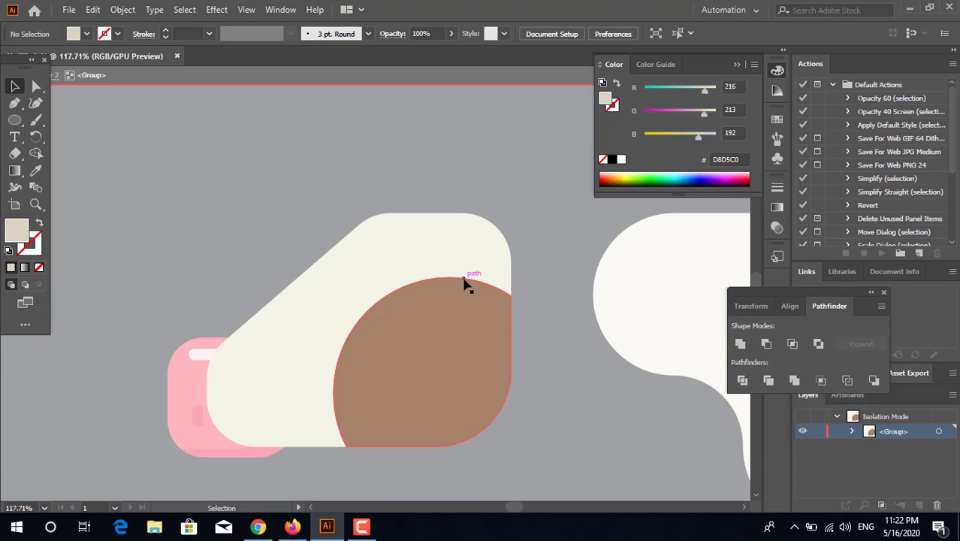
pyautogui.hotkey('ctrl', 'f')
pyautogui.hotkey('ctrl', '[')
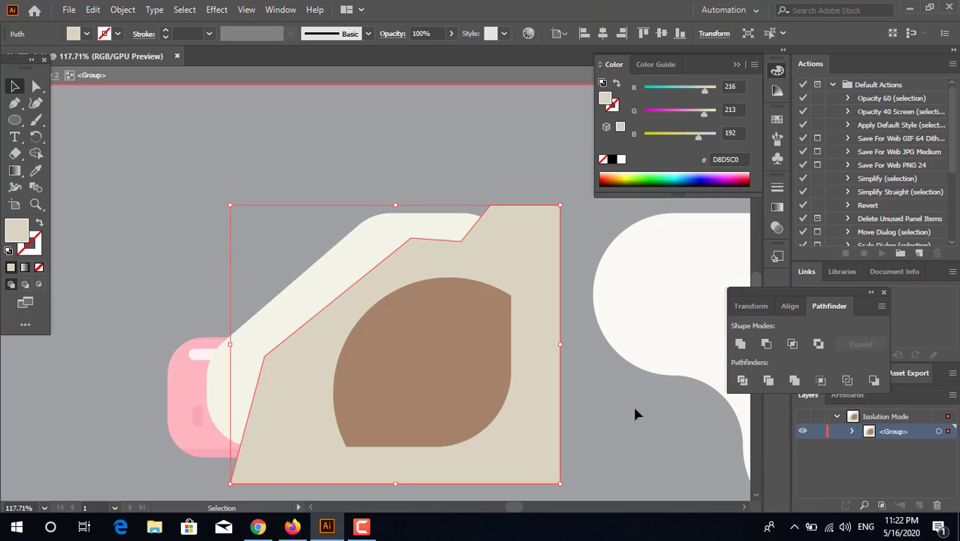
# Divide the beige polygon and the cream group with Pathfinder and delete the beige part outside the cream shape
pyautogui.keyDown('shift'); pyautogui.click(366, 253); pyautogui.keyUp('shift')
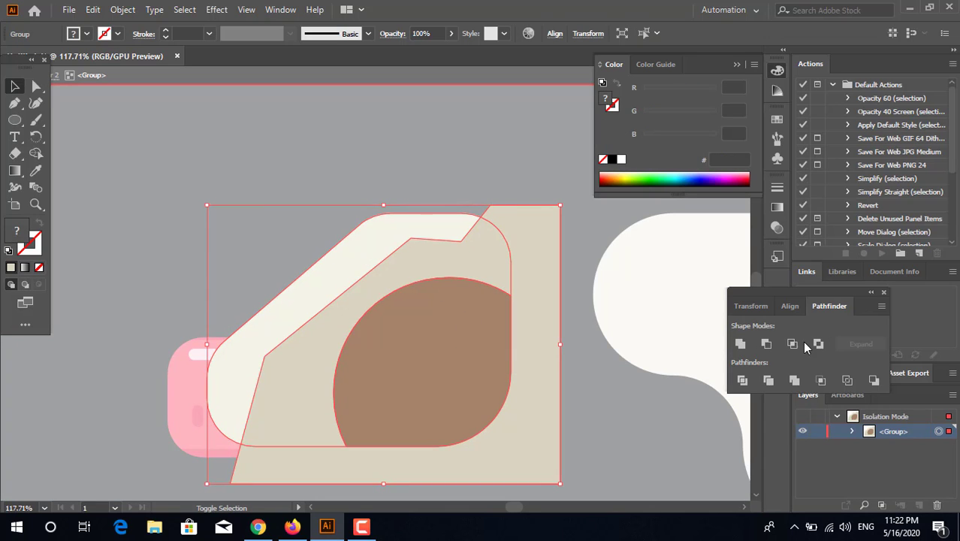
pyautogui.doubleClick(491, 358)
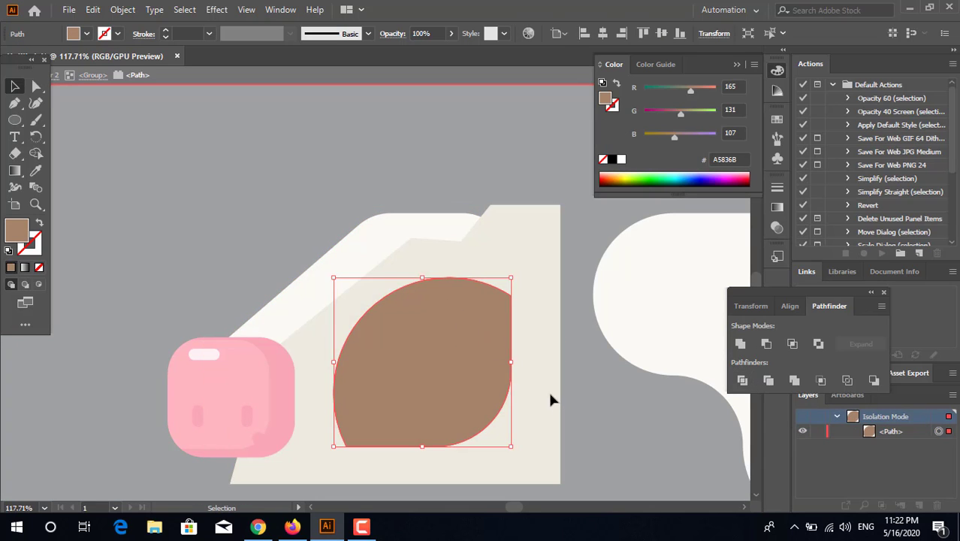
pyautogui.click(542, 405)
pyautogui.doubleClick(601, 452)
pyautogui.click(546, 412)
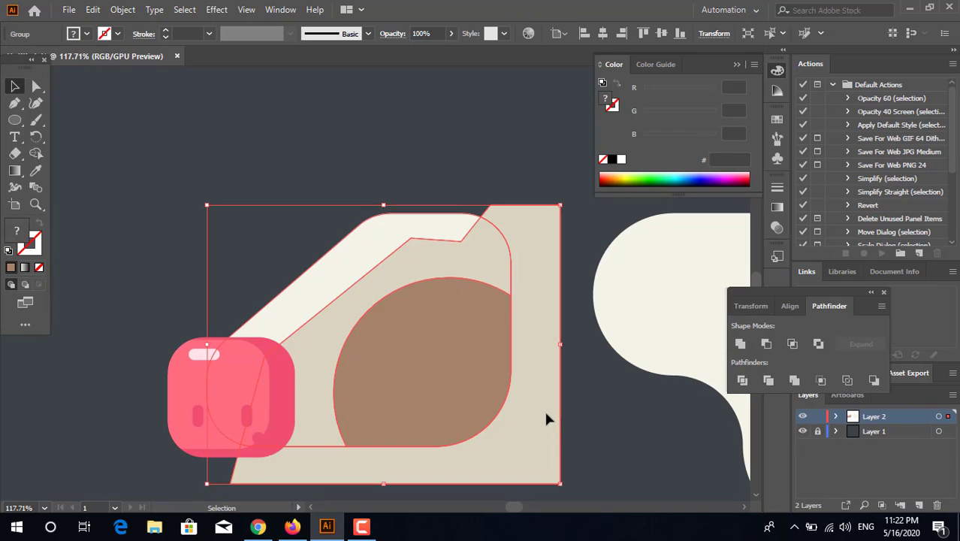
pyautogui.doubleClick(548, 433)
pyautogui.press('Delete')
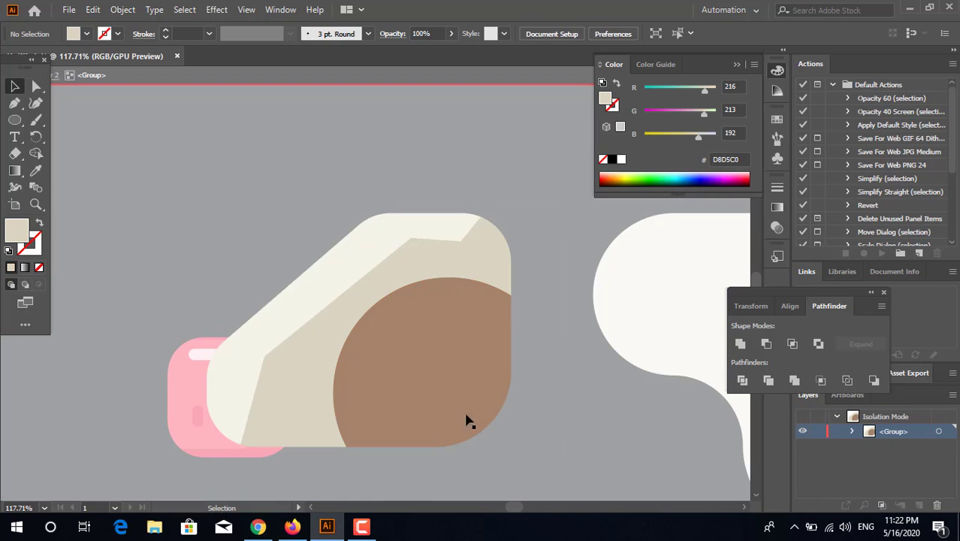
# Round the beige shadow's corners where its edge borders the light cream strip
pyautogui.click(457, 405)
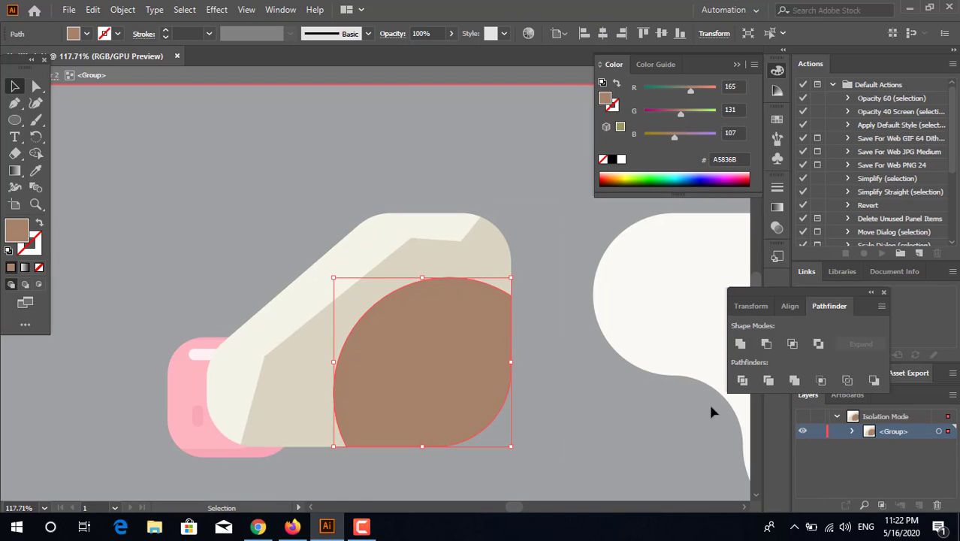
pyautogui.click(446, 268)
pyautogui.click(36, 87)
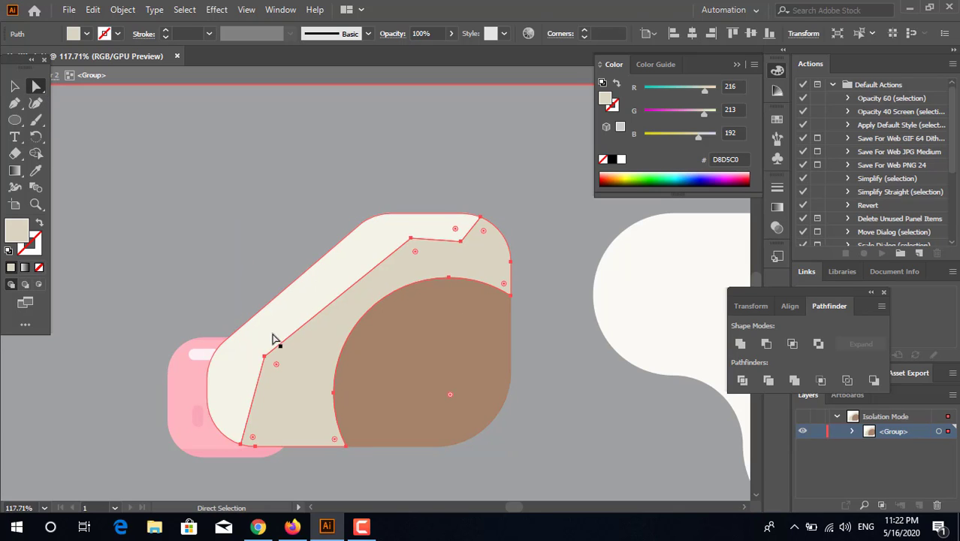
pyautogui.click(265, 357)
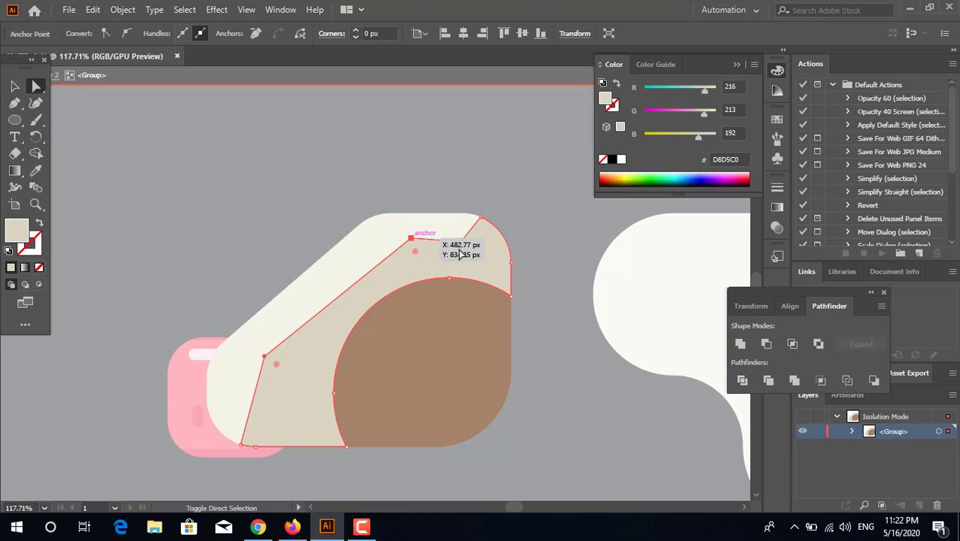
pyautogui.keyDown('shift'); pyautogui.click(460, 241); pyautogui.keyUp('shift')
pyautogui.moveTo(454, 231); pyautogui.dragTo(461, 206)
pyautogui.click(59, 149)
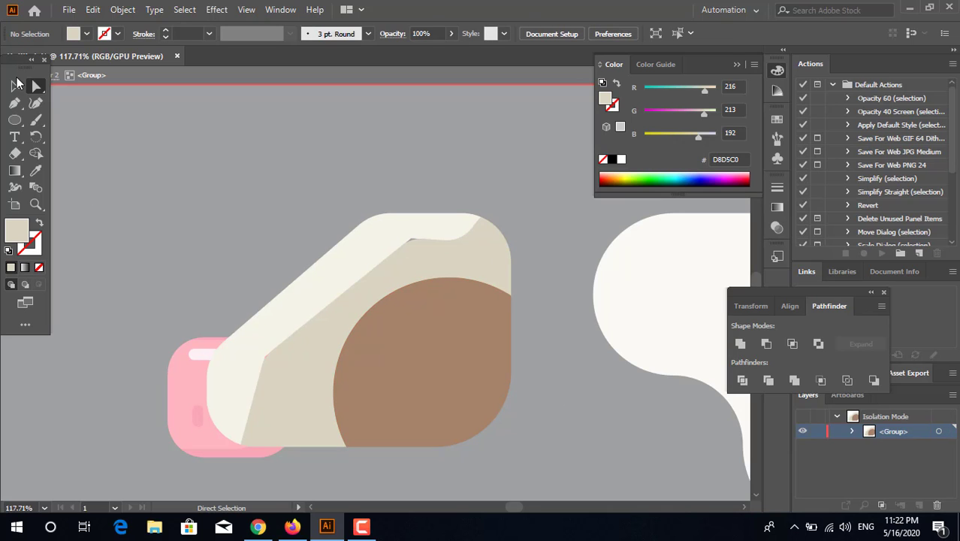
# Round the light cream strip's inner upper corners to match the curved edge of the beige shadow
pyautogui.click(407, 242)
pyautogui.press('a')
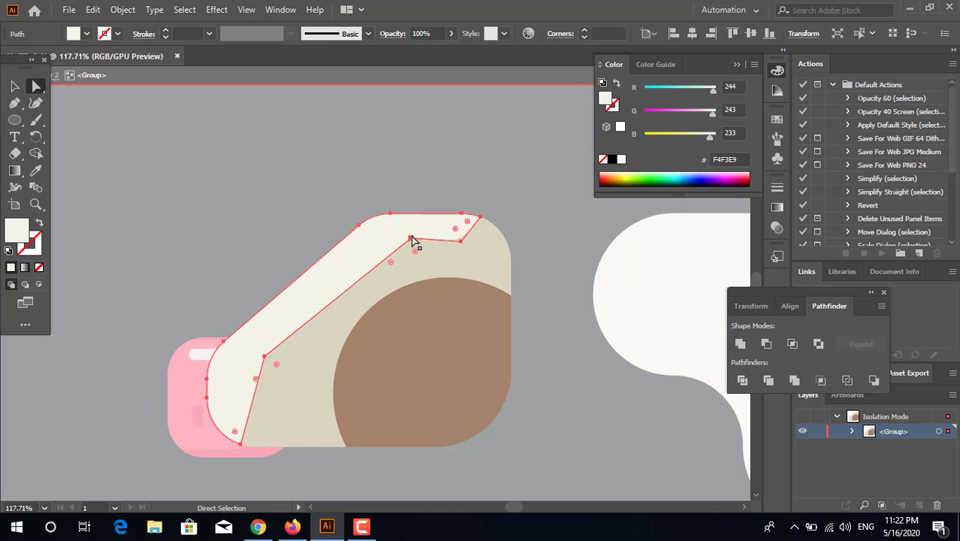
pyautogui.click(411, 239)
pyautogui.moveTo(418, 257); pyautogui.dragTo(429, 288)
pyautogui.click(461, 240)
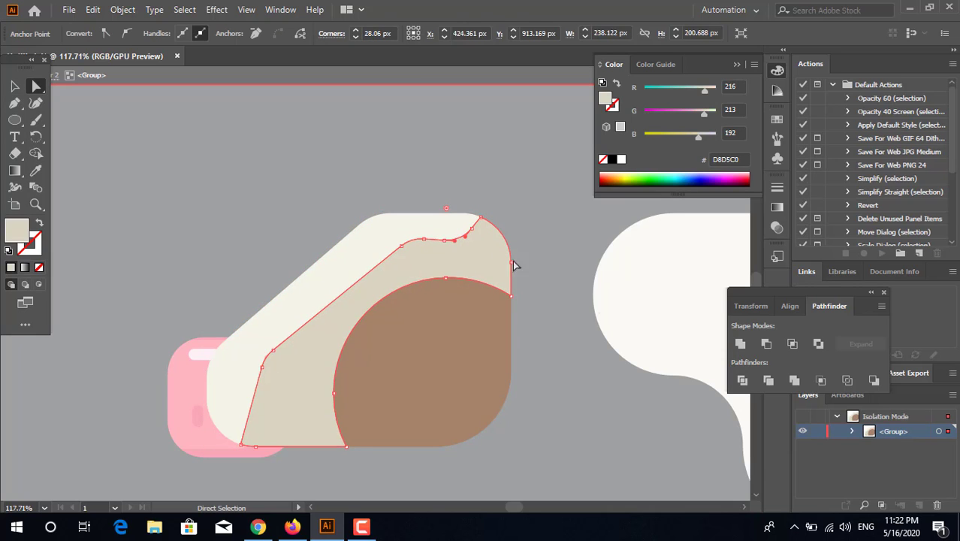
# Duplicate the brown patch slightly up and to the left, and widen the copy to reach the cream shape's right edge
pyautogui.press('z')
pyautogui.moveTo(495, 222); pyautogui.dragTo(490, 326)
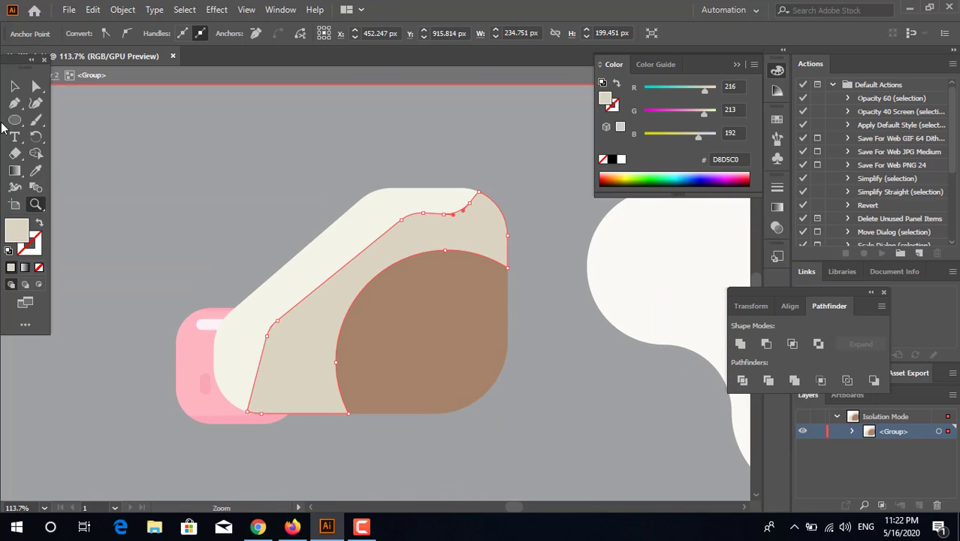
pyautogui.click(14, 86)
pyautogui.click(584, 437)
pyautogui.moveTo(584, 436); pyautogui.dragTo(616, 487)
pyautogui.click(474, 381)
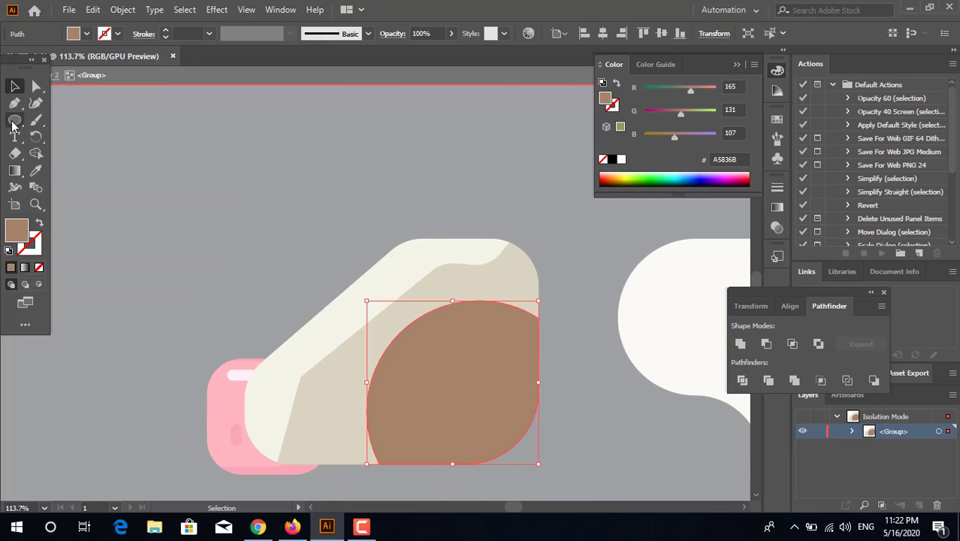
pyautogui.moveTo(452, 379); pyautogui.dragTo(443, 358)
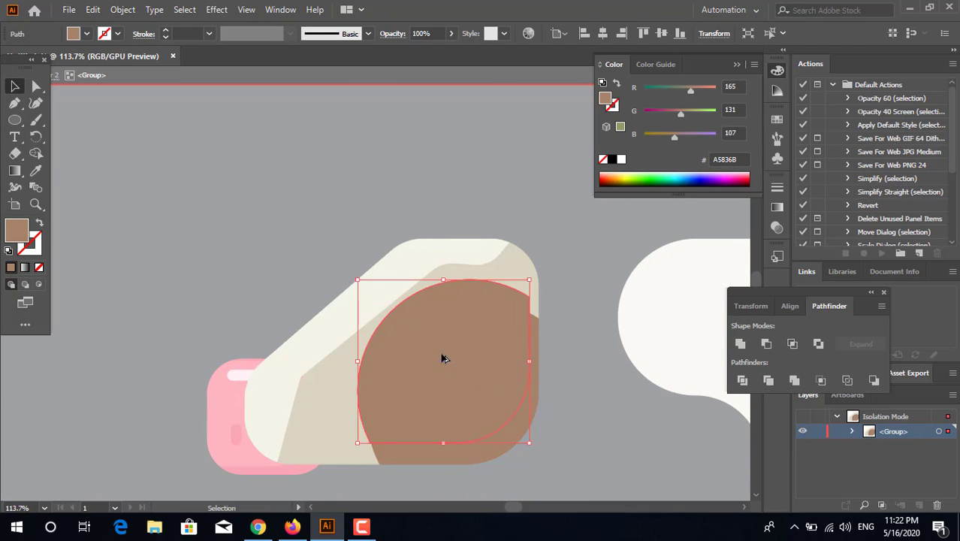
pyautogui.moveTo(530, 360); pyautogui.dragTo(538, 360)
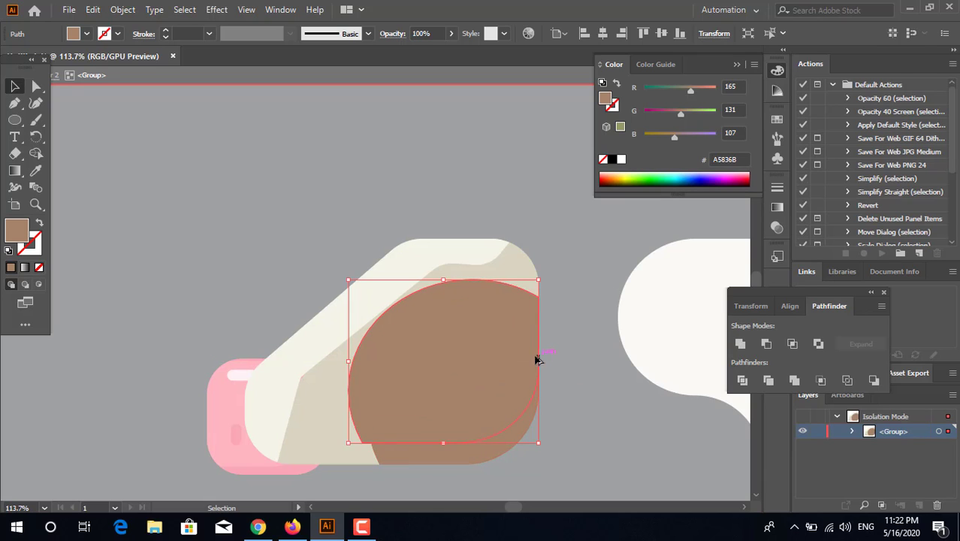
# Move the lower-left anchor point of the brown copy down past the bottom edge of the cream shape
pyautogui.press('a')
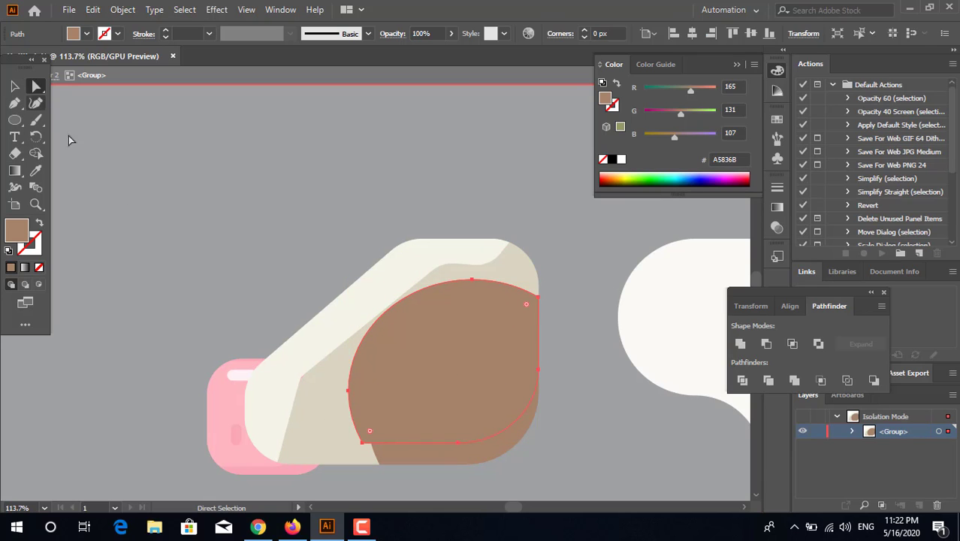
pyautogui.moveTo(370, 443); pyautogui.dragTo(361, 473)
pyautogui.press('v')
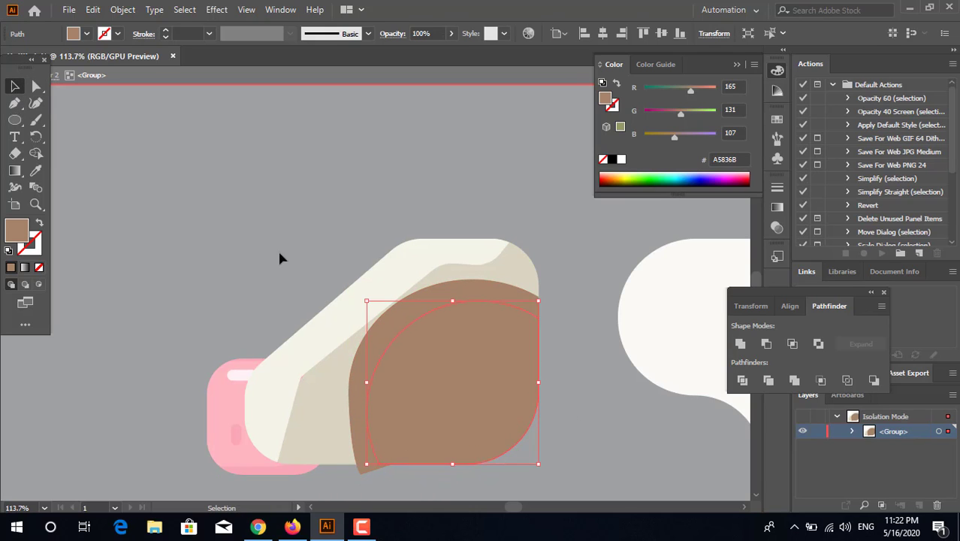
# Recolour the original brown patch beneath the copy with the darker brown 93715A
pyautogui.click(613, 457)
pyautogui.click(500, 452)
pyautogui.doubleClick(7, 239)
pyautogui.click(367, 244)
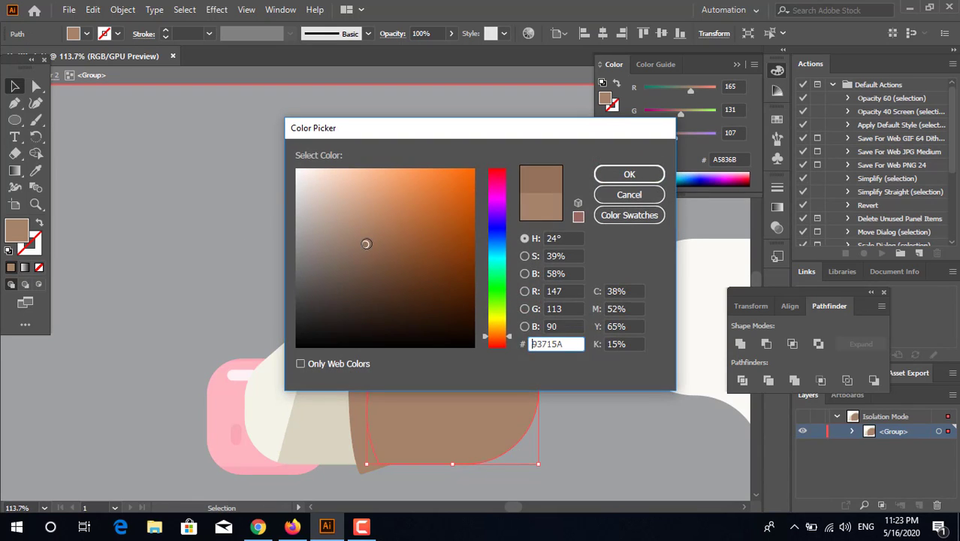
pyautogui.click(629, 175)
# Divide the two brown patches with Pathfinder and delete the copy's part outside the original patch, leaving a dark lower-right shadow
pyautogui.keyDown('shift'); pyautogui.click(500, 371); pyautogui.keyUp('shift')
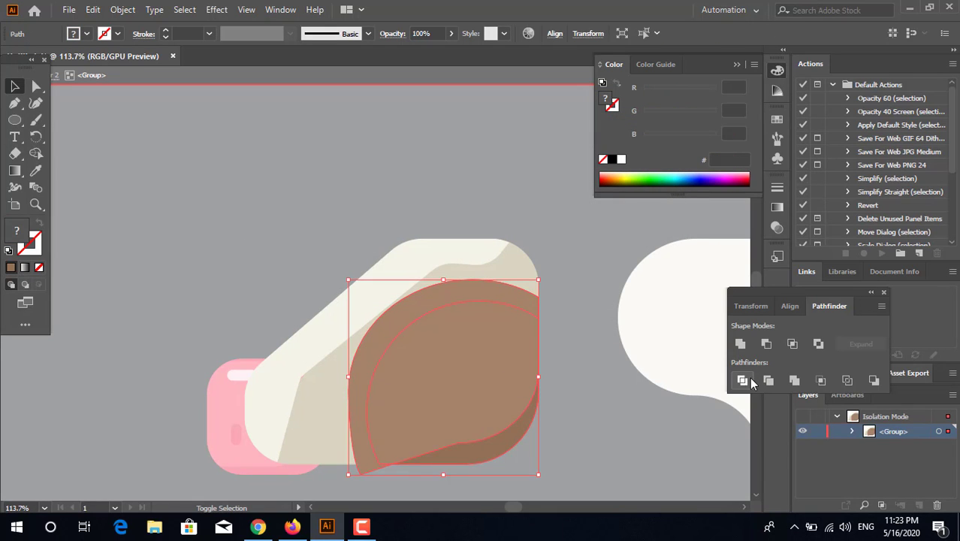
pyautogui.click(742, 380)
pyautogui.doubleClick(482, 375)
pyautogui.click(462, 301)
pyautogui.press('Delete')
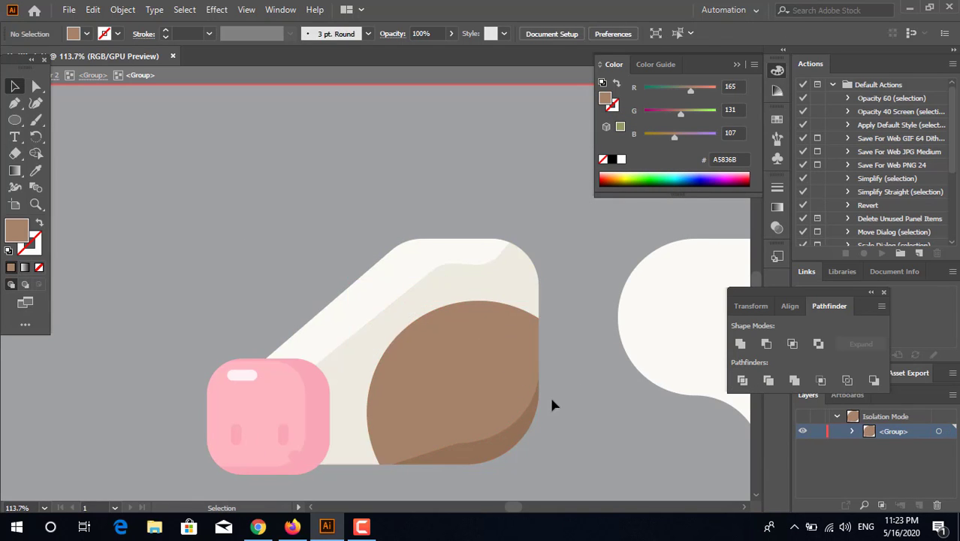
pyautogui.doubleClick(567, 423)
pyautogui.press('z')
pyautogui.moveTo(558, 375); pyautogui.dragTo(578, 342)
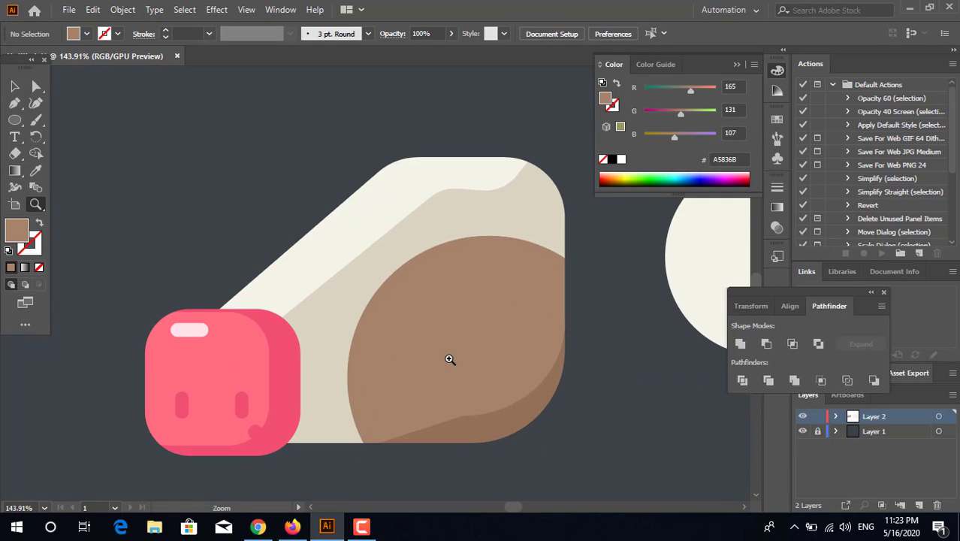
# Draw a small vertical rectangle over the brown patch's upper-left edge and fill it with dark brown 383431
pyautogui.moveTo(450, 360); pyautogui.dragTo(462, 360)
pyautogui.click(14, 120)
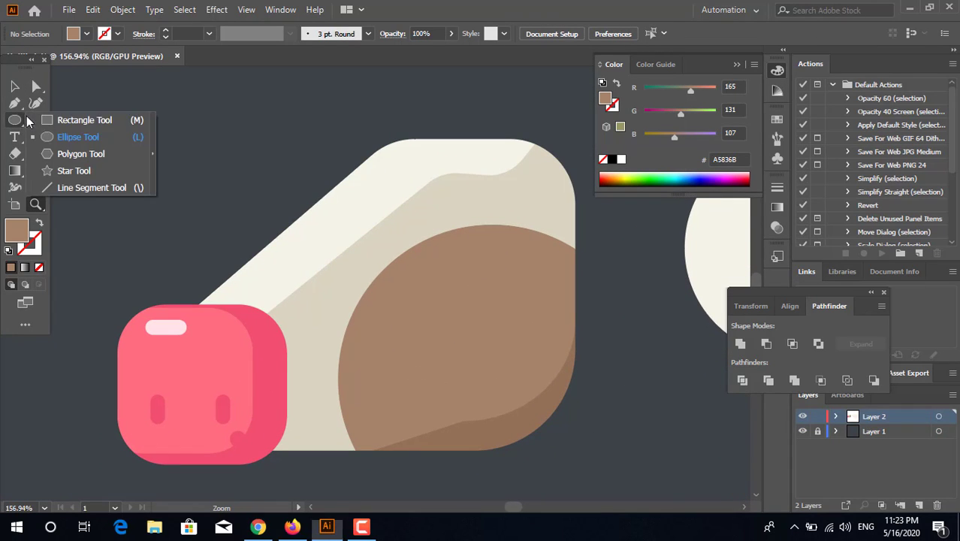
pyautogui.click(97, 118)
pyautogui.moveTo(401, 225); pyautogui.dragTo(420, 266)
pyautogui.doubleClick(12, 237)
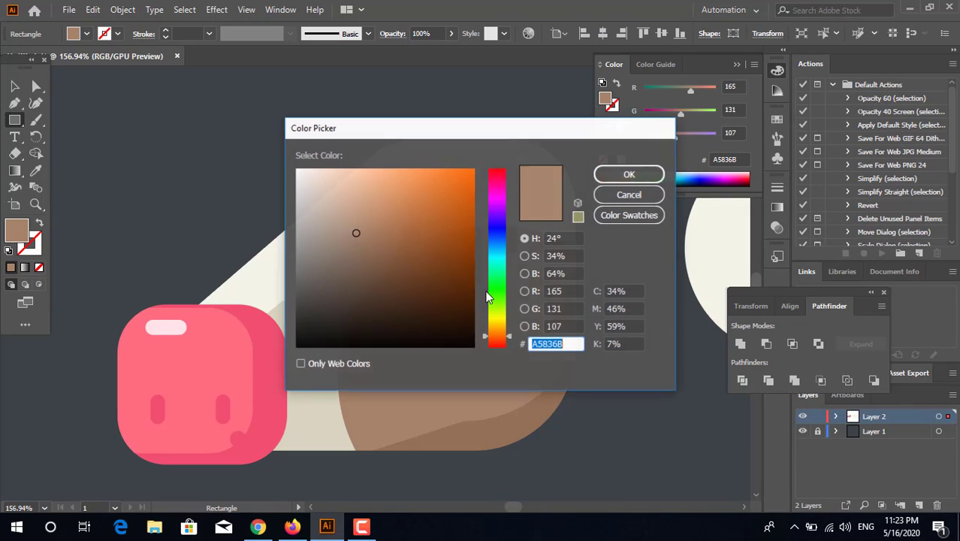
pyautogui.click(322, 306)
pyautogui.click(626, 176)
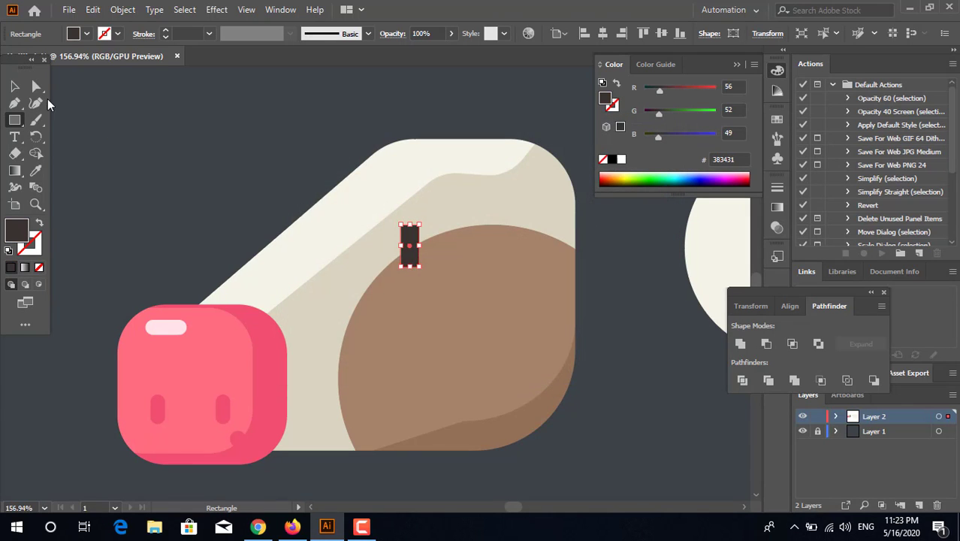
# Fully round the corners of the dark rectangle to form a pill-shaped eye
pyautogui.press('a')
pyautogui.moveTo(413, 237); pyautogui.dragTo(449, 275)
pyautogui.press('z')
pyautogui.moveTo(500, 262); pyautogui.dragTo(357, 289)
pyautogui.moveTo(388, 223); pyautogui.dragTo(579, 351)
# Shorten the dark pill-shaped eye slightly and deselect it
pyautogui.click(16, 87)
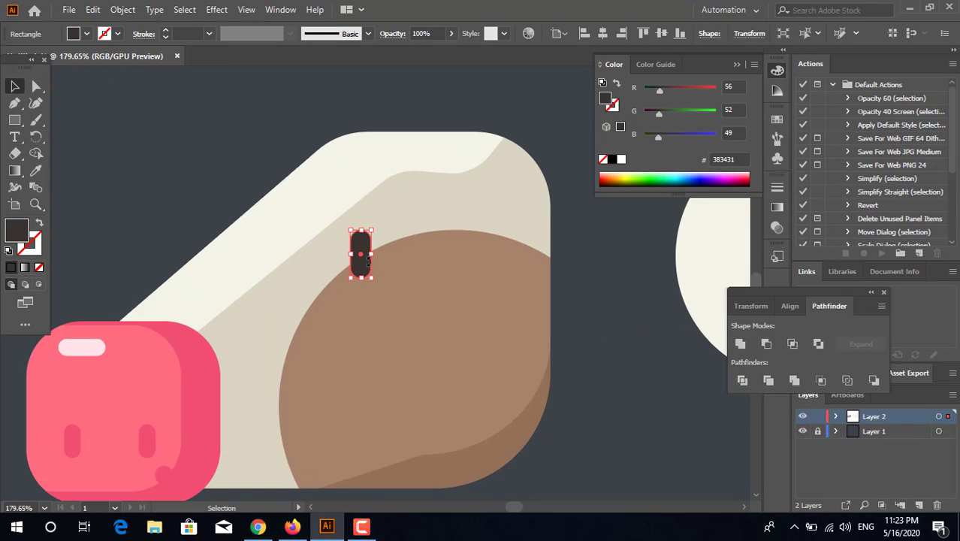
pyautogui.moveTo(365, 280); pyautogui.dragTo(365, 277)
pyautogui.click(594, 376)
pyautogui.press('z')
pyautogui.moveTo(594, 352); pyautogui.dragTo(328, 340)
pyautogui.moveTo(498, 329); pyautogui.dragTo(600, 293)
pyautogui.click(13, 87)
pyautogui.click(403, 232)
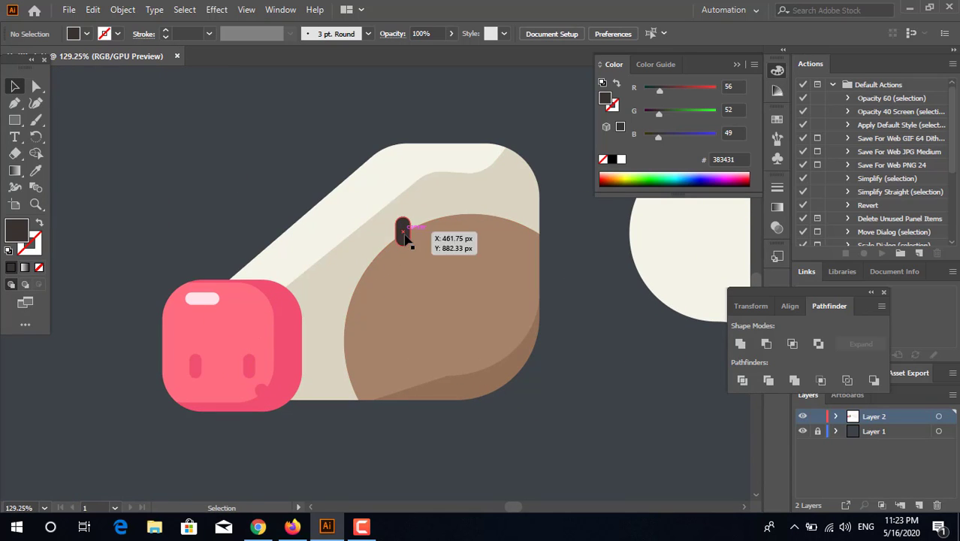
pyautogui.click(690, 413)
# Draw a circle on the border between the light cream band and the shadow, filled with the sampled cream F4F3E9
pyautogui.press('z')
pyautogui.moveTo(292, 235); pyautogui.dragTo(377, 251)
pyautogui.moveTo(15, 122)
pyautogui.mouseDown()
pyautogui.moveTo(39, 136)
pyautogui.moveTo(75, 137)
pyautogui.mouseUp()
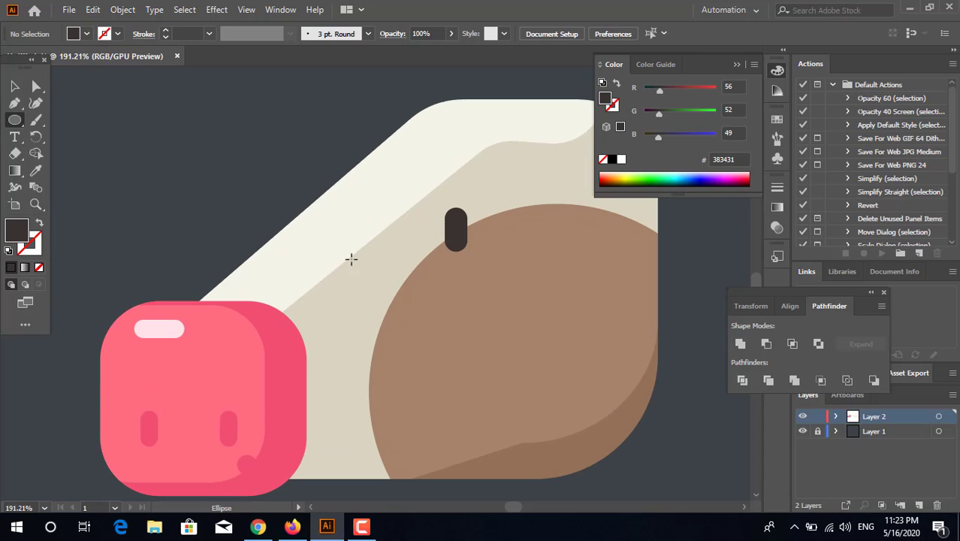
pyautogui.moveTo(330, 221); pyautogui.dragTo(376, 265)
pyautogui.click(35, 169)
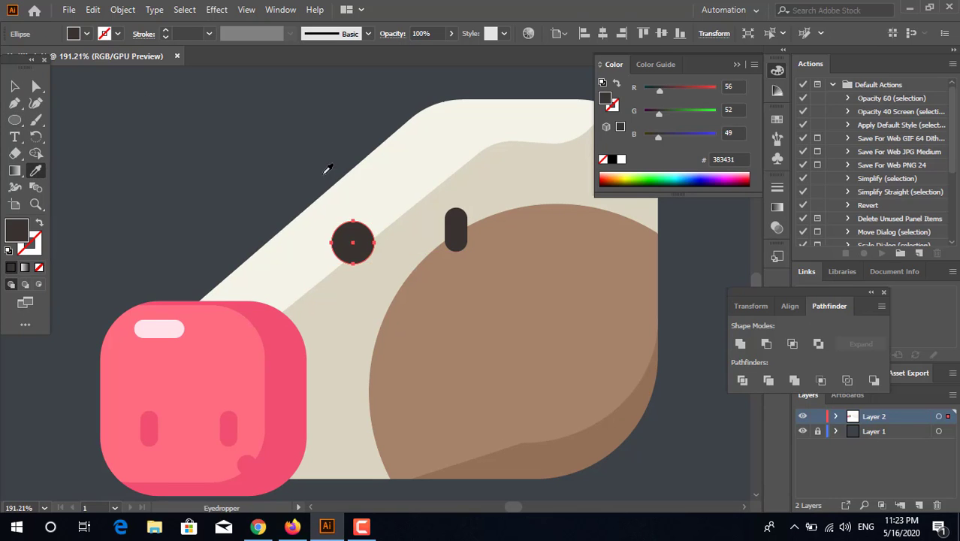
pyautogui.click(338, 197)
# Move the cream circle slightly down and to the right so that it bulges from the light band into the shadow
pyautogui.click(11, 88)
pyautogui.moveTo(351, 248); pyautogui.dragTo(375, 257)
pyautogui.click(290, 158)
pyautogui.press('z')
pyautogui.moveTo(480, 260); pyautogui.dragTo(522, 285)
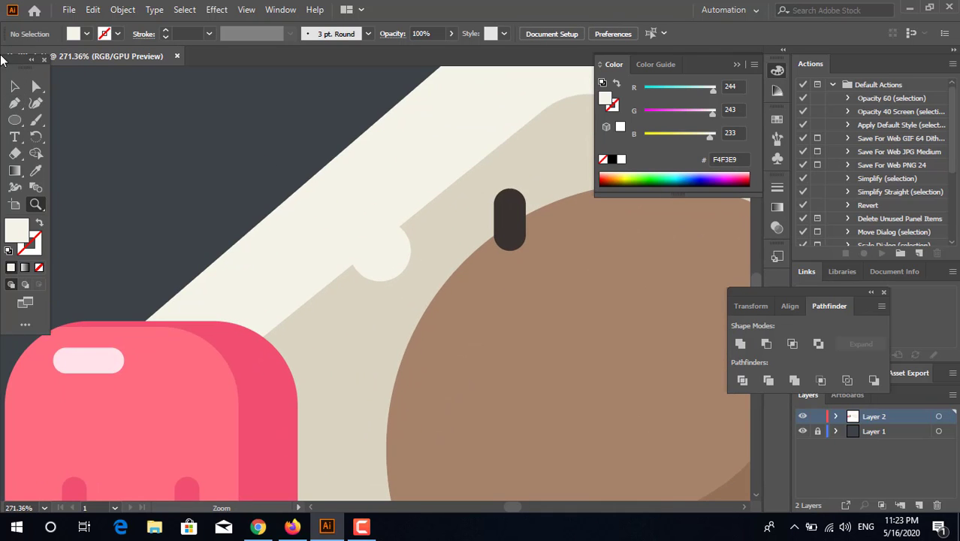
# Duplicate the cream circle above itself, shrink the copy, and recolour it with the shadow beige D8D5C0
pyautogui.click(17, 87)
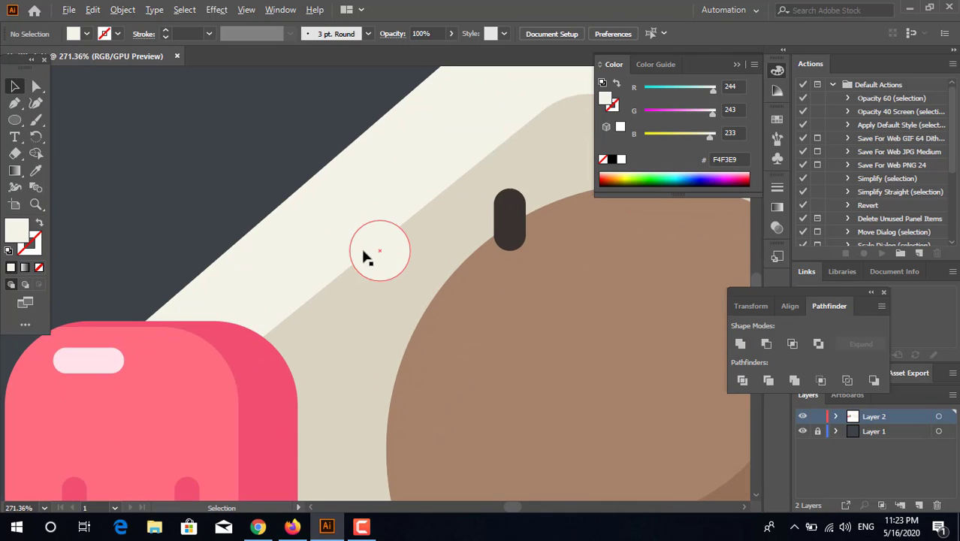
pyautogui.moveTo(368, 255); pyautogui.dragTo(375, 214)
pyautogui.moveTo(419, 246); pyautogui.dragTo(387, 203)
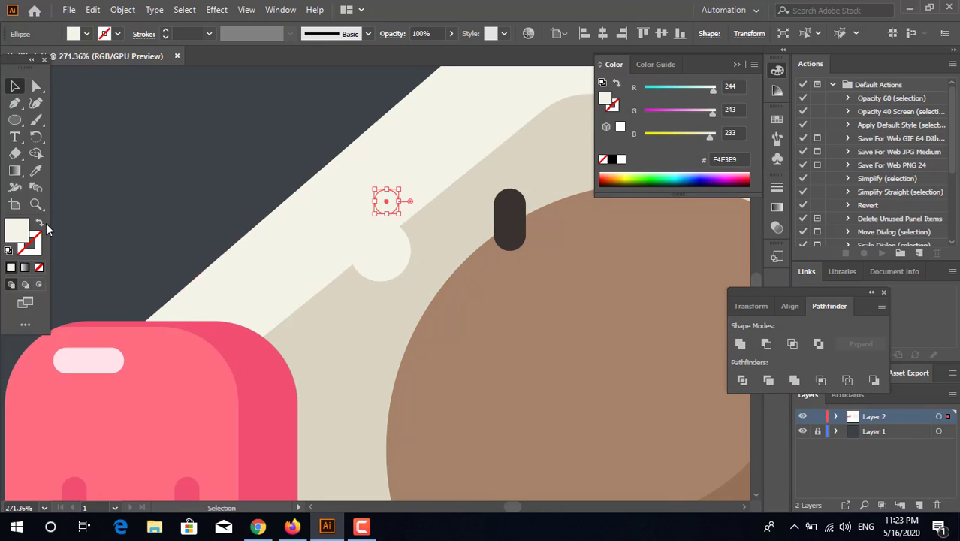
pyautogui.click(35, 173)
pyautogui.click(347, 290)
pyautogui.press('v')
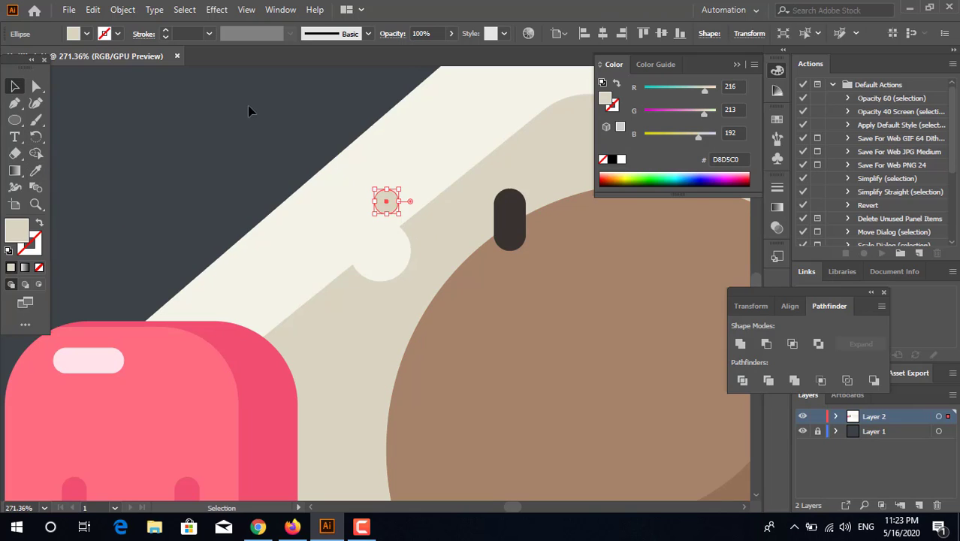
# Copy and resize the beige spot into a cluster of three above the cream circle and one larger spot near the body's top edge
pyautogui.moveTo(387, 203); pyautogui.dragTo(529, 201)
pyautogui.click(219, 136)
pyautogui.press('z')
pyautogui.moveTo(248, 202); pyautogui.dragTo(299, 214)
pyautogui.moveTo(181, 213); pyautogui.dragTo(386, 112)
pyautogui.click(565, 231)
pyautogui.press('z')
pyautogui.moveTo(559, 231); pyautogui.dragTo(618, 387)
pyautogui.moveTo(567, 330); pyautogui.dragTo(493, 302)
# Draw a small vertical rectangle on the upper right of the brown patch and round its corners to 7.41 px
pyautogui.moveTo(15, 118); pyautogui.dragTo(61, 121)
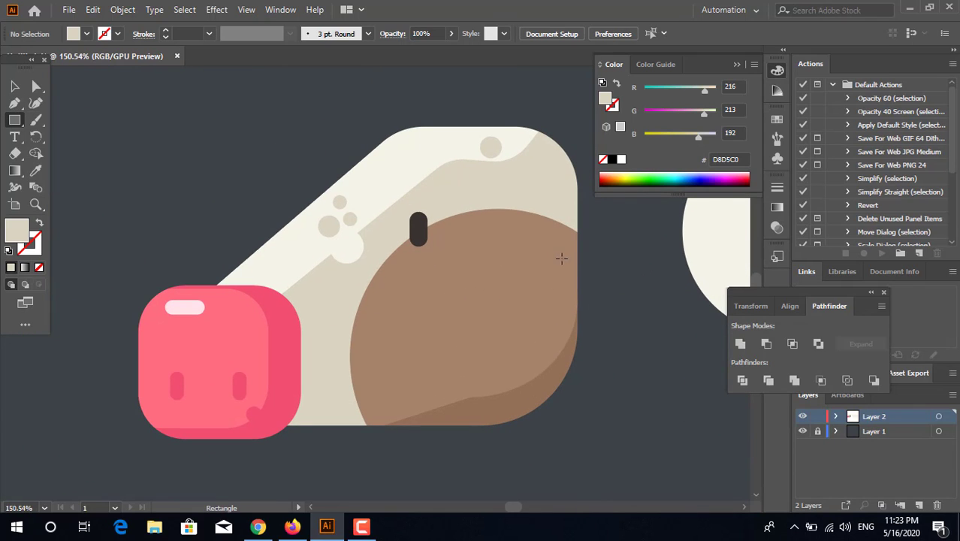
pyautogui.moveTo(517, 246); pyautogui.dragTo(535, 285)
pyautogui.click(33, 87)
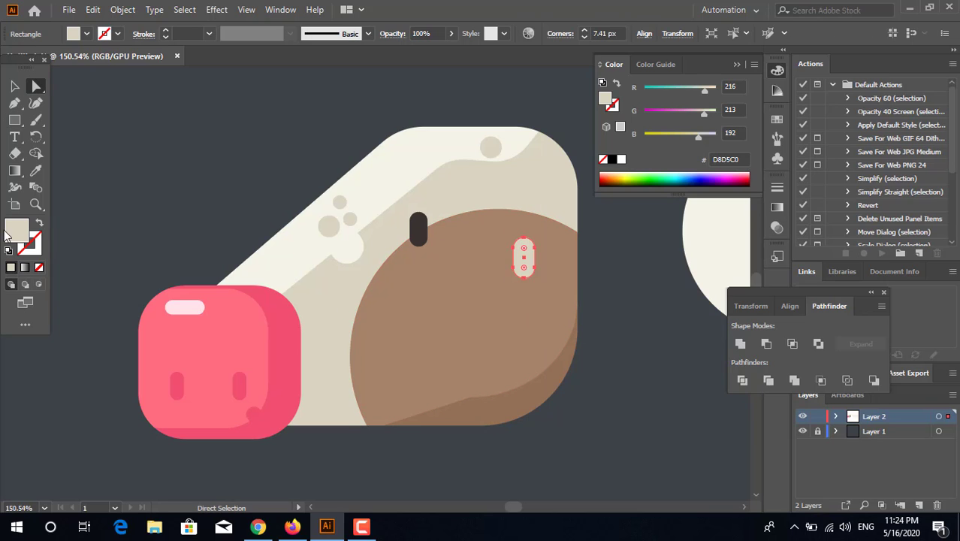
# Recolour the pill on the brown patch with light brown C9A389, starting from the patch's sampled brown
pyautogui.click(42, 155)
pyautogui.click(35, 171)
pyautogui.click(368, 293)
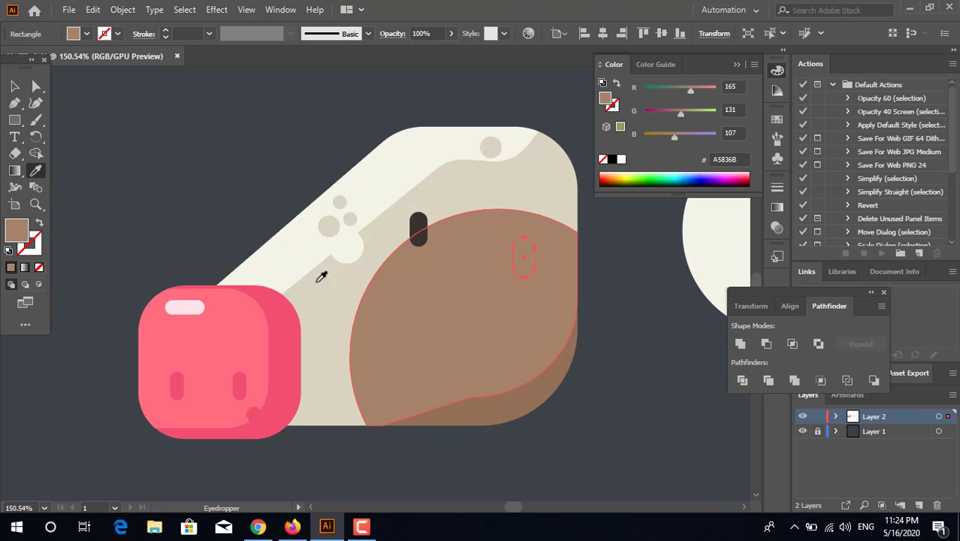
pyautogui.doubleClick(604, 98)
pyautogui.click(350, 204)
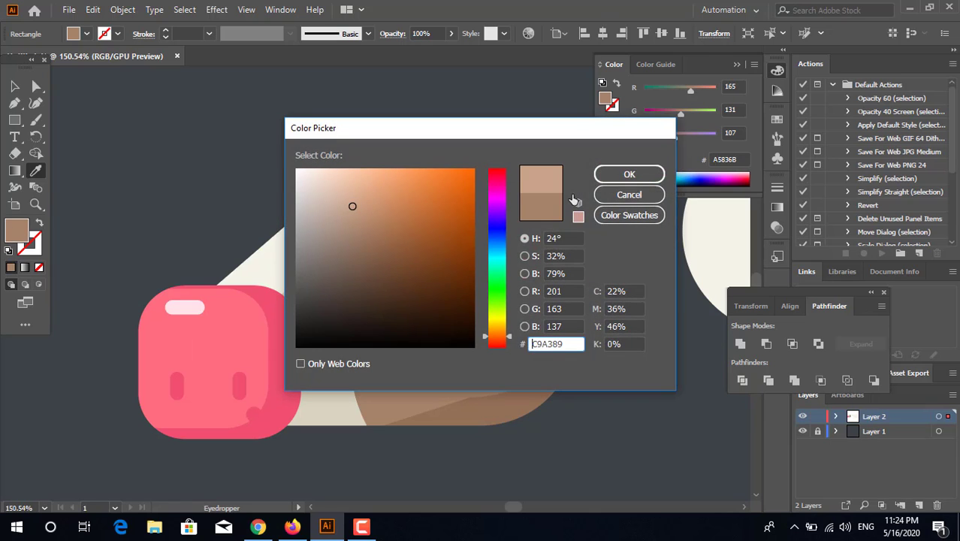
pyautogui.click(628, 174)
pyautogui.press('z')
pyautogui.moveTo(582, 186); pyautogui.dragTo(269, 178)
pyautogui.press('v')
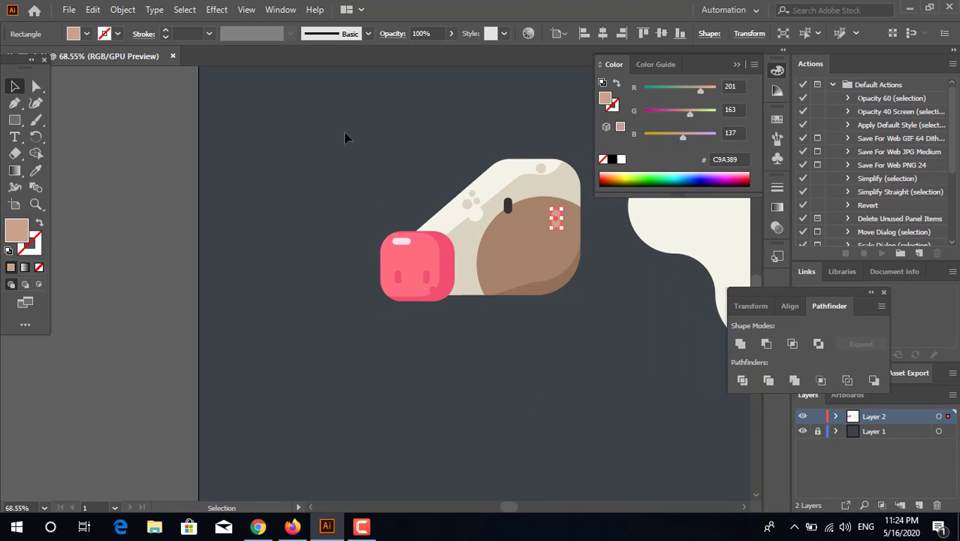
pyautogui.click(595, 350)
# Draw a tall narrow rectangle rising from the cream body's upper-right corner
pyautogui.press('z')
pyautogui.moveTo(525, 340); pyautogui.dragTo(468, 292)
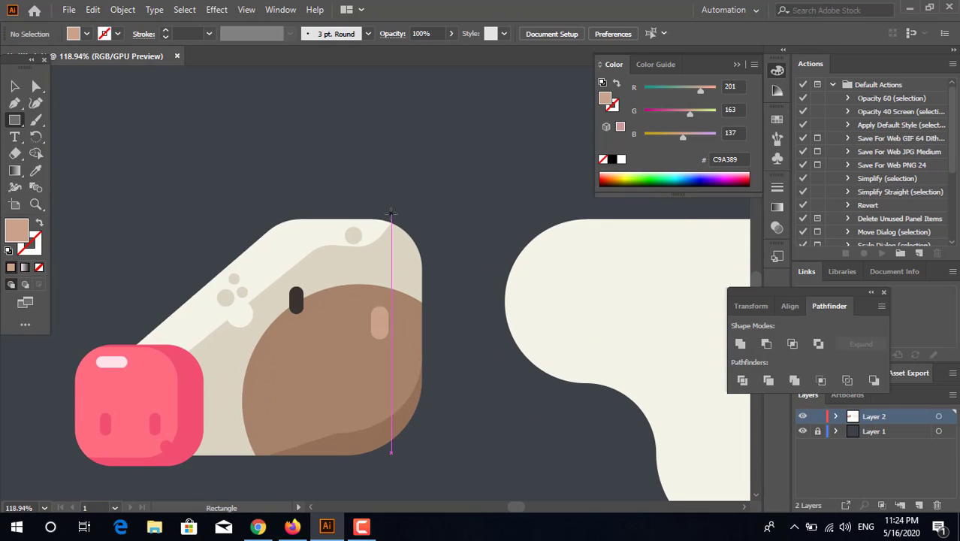
pyautogui.moveTo(380, 248); pyautogui.dragTo(409, 149)
pyautogui.scroll(2, 410, 178)
pyautogui.press('a')
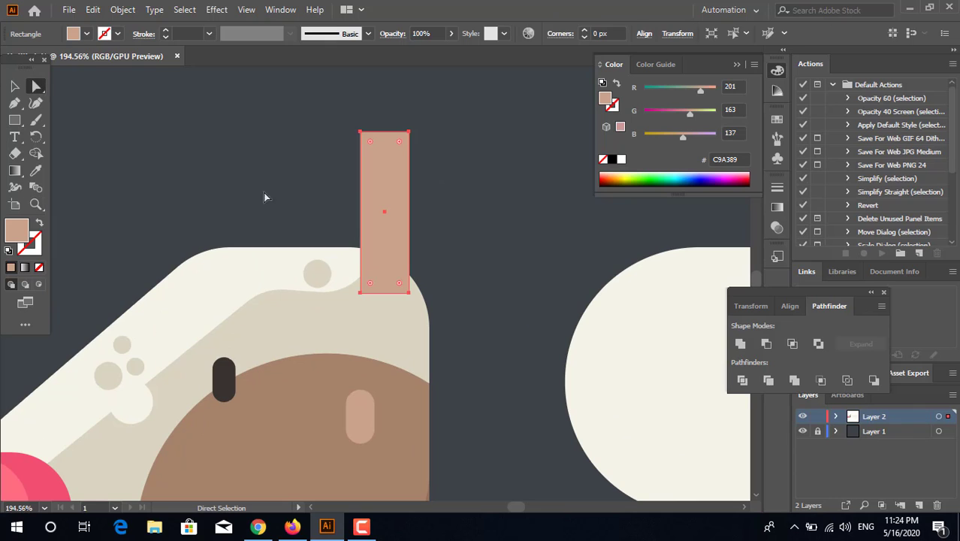
# Round the tall rectangle's bottom-right corner by 19.1 px and its top-left corner by a similar amount
pyautogui.click(409, 292)
pyautogui.moveTo(399, 279); pyautogui.dragTo(373, 257)
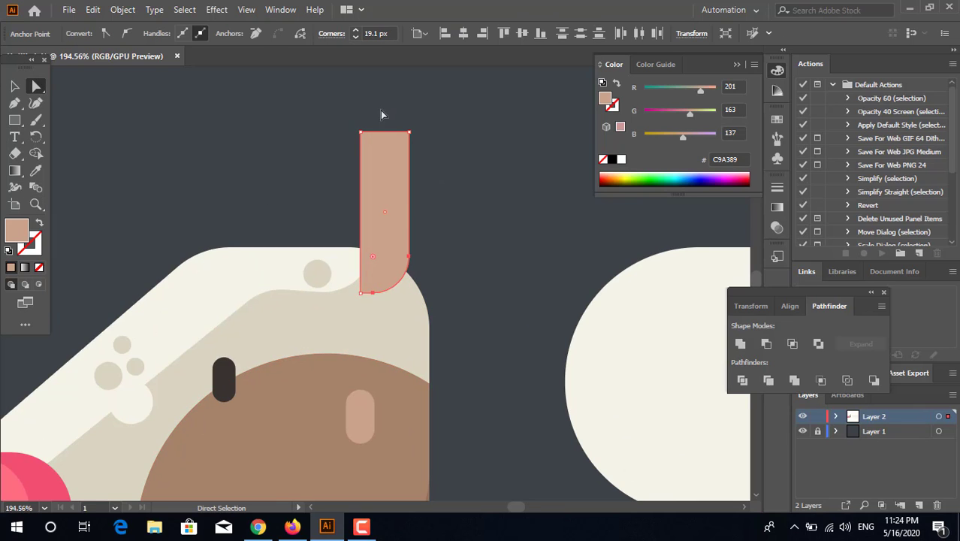
pyautogui.moveTo(371, 142); pyautogui.dragTo(400, 159)
pyautogui.hotkey('ctrl', 'shift', 'a')
pyautogui.press('z')
pyautogui.moveTo(427, 217); pyautogui.dragTo(450, 258)
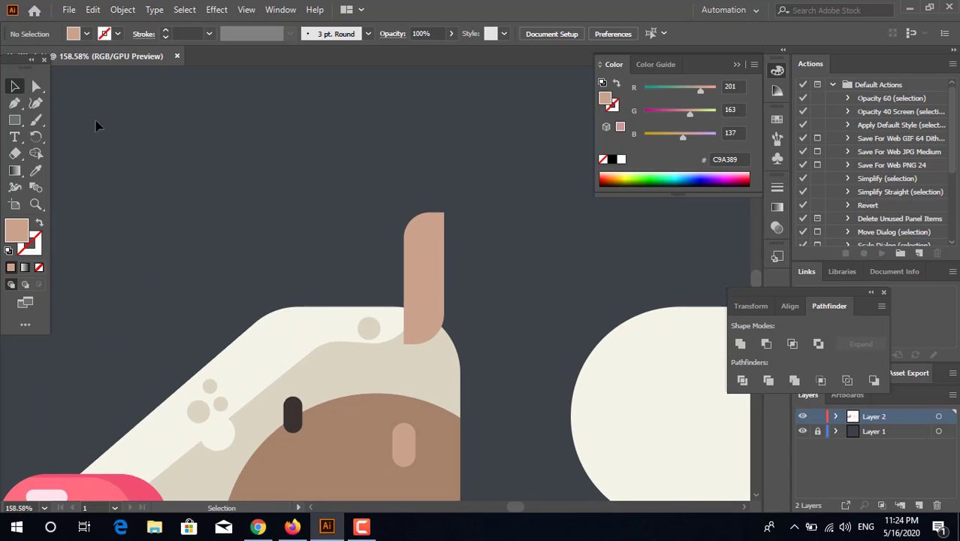
# Recolour the tall rounded shape with the grey-beige A8A48E
pyautogui.click(441, 287)
pyautogui.click(36, 171)
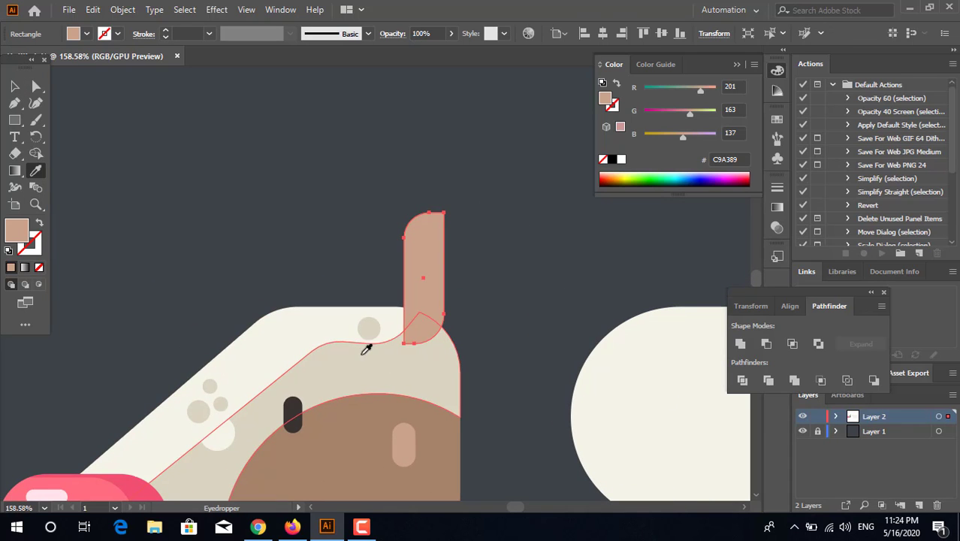
pyautogui.click(364, 343)
pyautogui.doubleClick(16, 229)
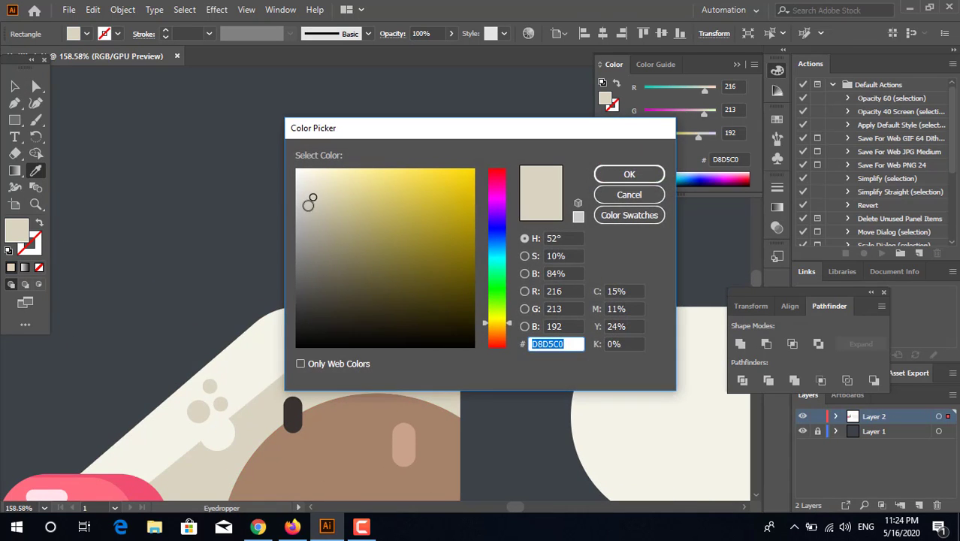
pyautogui.write('a8a48e')
pyautogui.click(628, 174)
pyautogui.press('z')
pyautogui.click(534, 321)
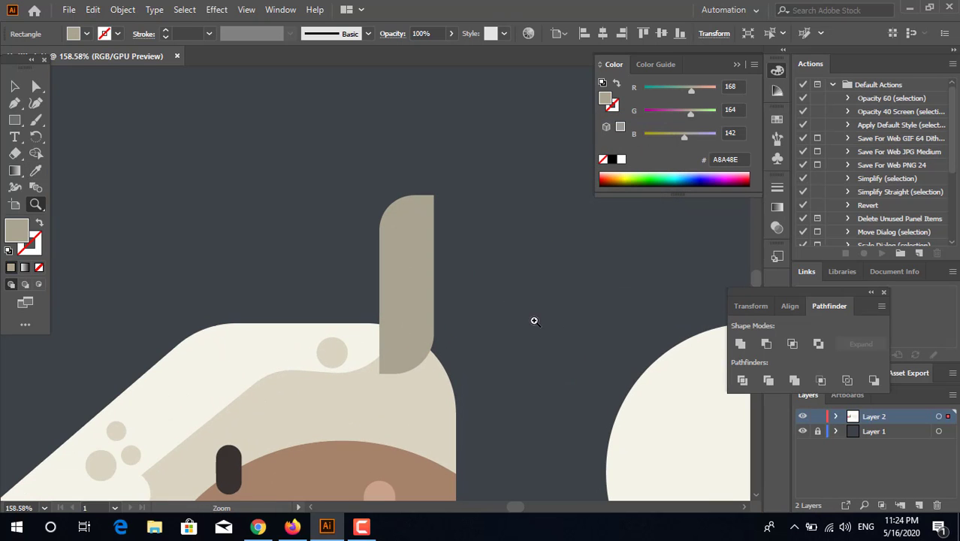
# Set the tall rounded shape's fill to the darker grey-brown 7F7B6A
pyautogui.doubleClick(21, 233)
pyautogui.click(327, 254)
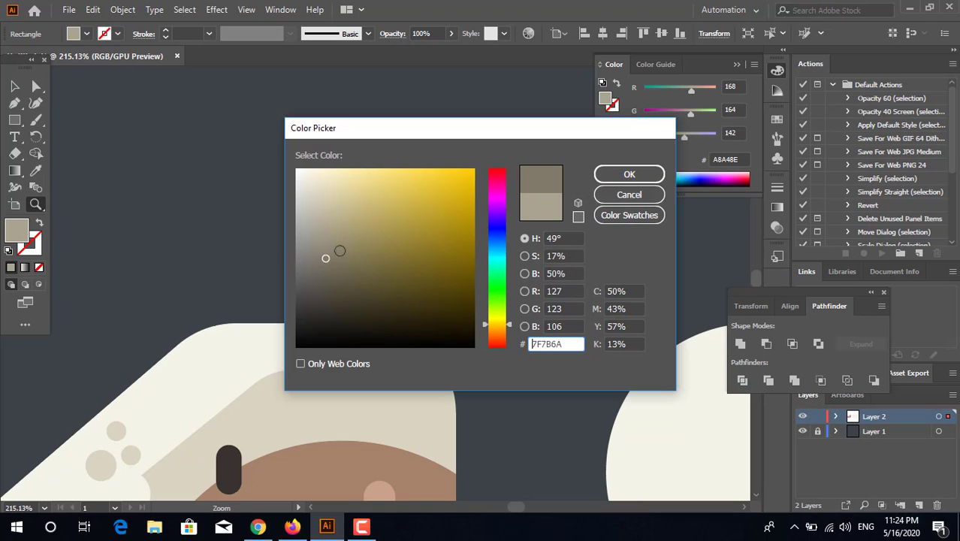
pyautogui.click(633, 174)
pyautogui.click(465, 379)
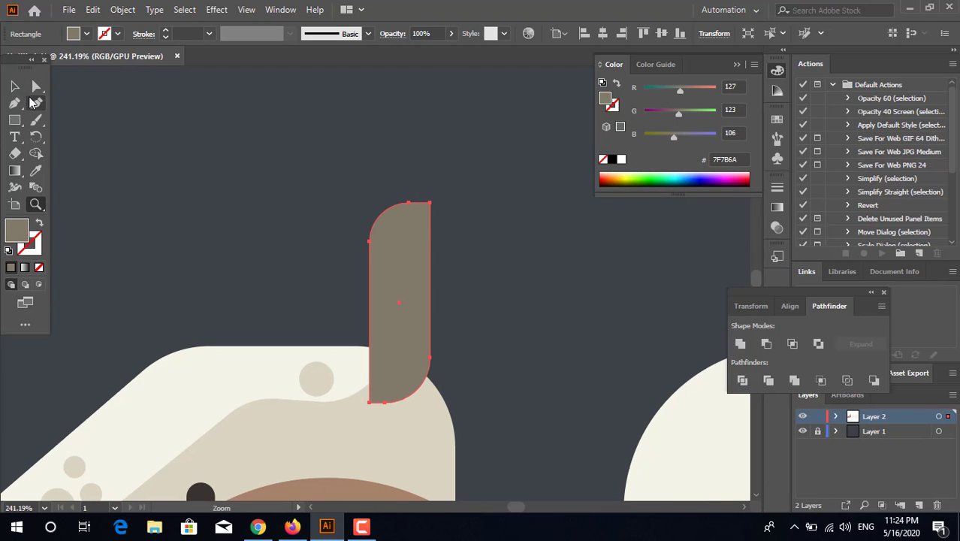
# Increase the rounding of the tall shape's top-left and bottom-right corners to the full width of the shape
pyautogui.click(36, 86)
pyautogui.click(409, 203)
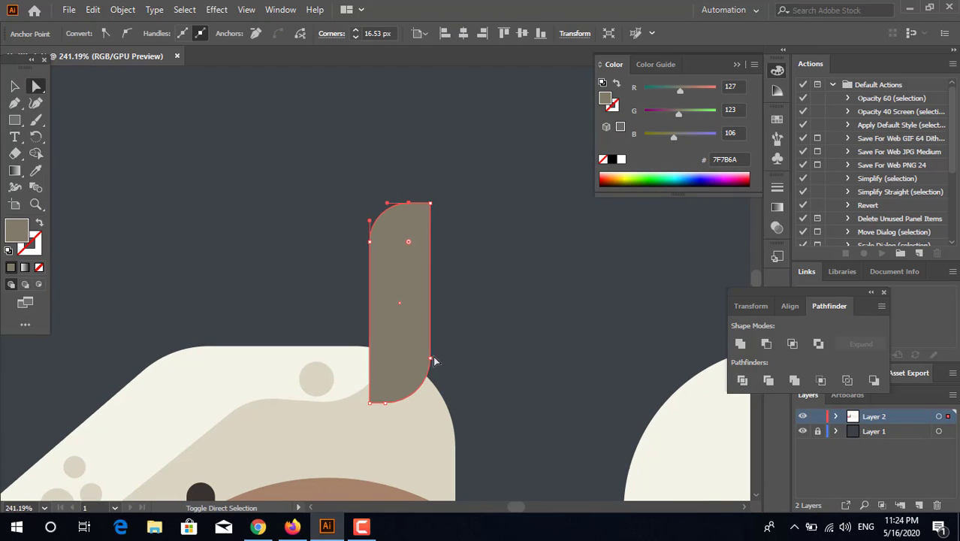
pyautogui.keyDown('shift'); pyautogui.click(432, 359); pyautogui.keyUp('shift')
pyautogui.moveTo(422, 265); pyautogui.dragTo(432, 276)
pyautogui.click(468, 279)
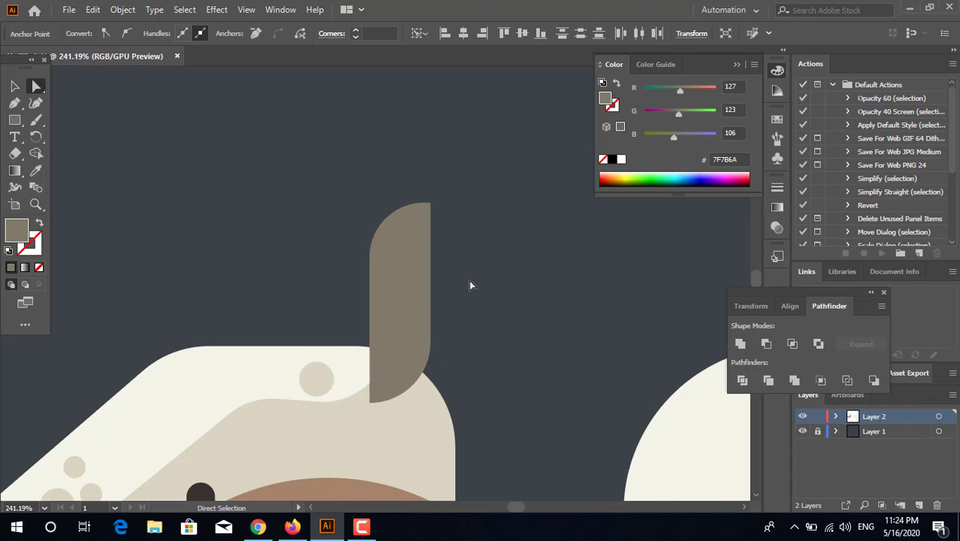
# Move the tall grey-brown shape slightly down to overlap the cream body more
pyautogui.press('z')
pyautogui.moveTo(523, 283); pyautogui.dragTo(291, 184)
pyautogui.moveTo(378, 143); pyautogui.dragTo(435, 265)
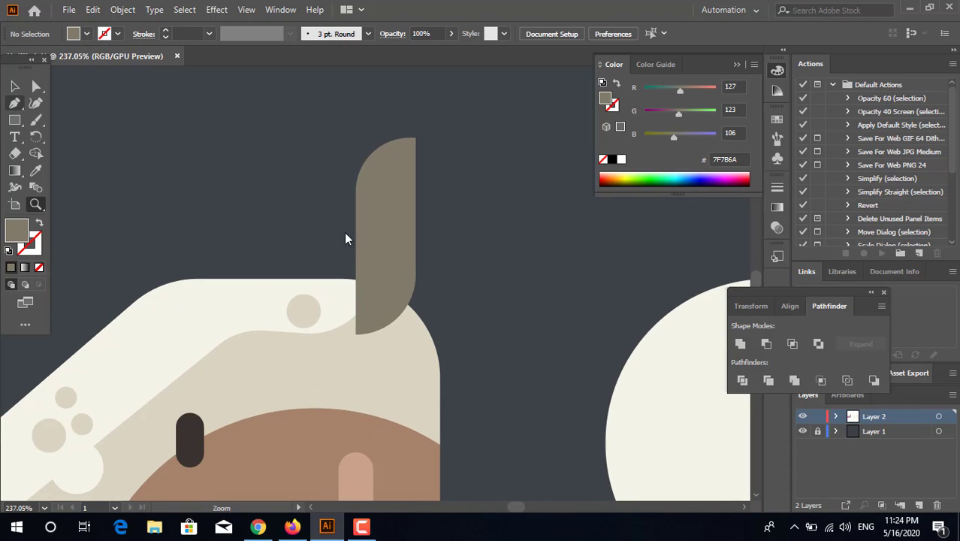
pyautogui.press('v')
pyautogui.moveTo(400, 225); pyautogui.dragTo(401, 241)
pyautogui.click(459, 261)
# Draw a rectangle as wide as the tall shape over its lower part and fully round the rectangle's top corners
pyautogui.press('z')
pyautogui.moveTo(502, 256); pyautogui.dragTo(336, 266)
pyautogui.moveTo(298, 193); pyautogui.dragTo(296, 214)
pyautogui.moveTo(316, 259); pyautogui.dragTo(358, 448)
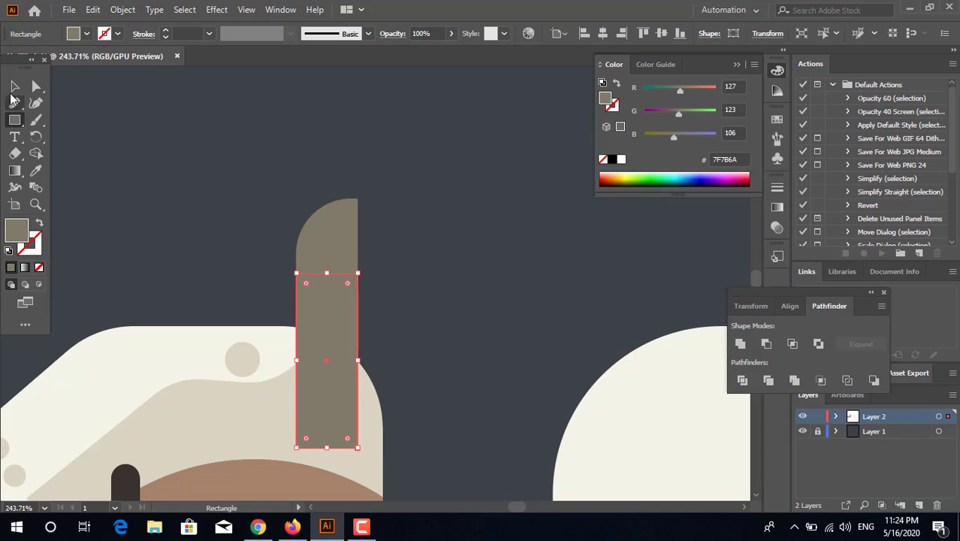
pyautogui.click(39, 88)
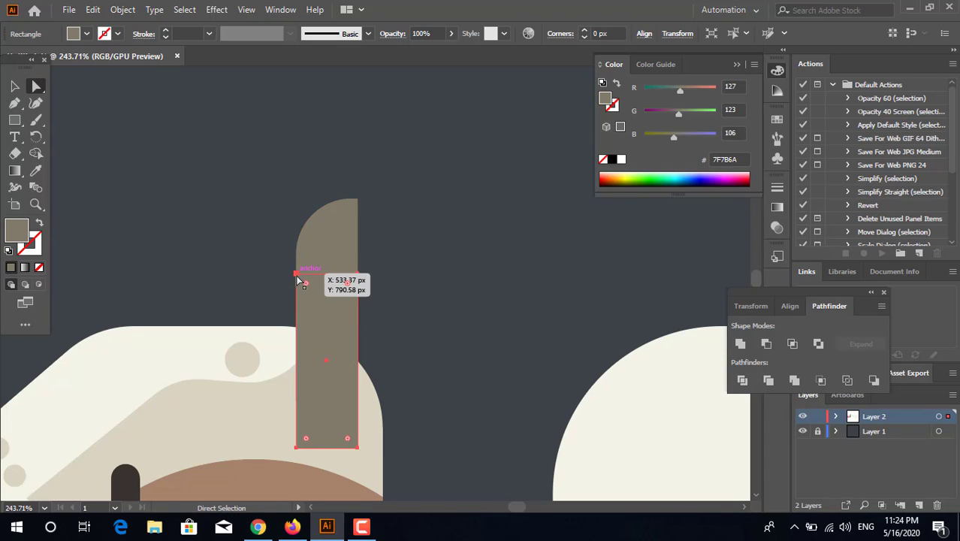
pyautogui.click(357, 273)
pyautogui.moveTo(347, 284); pyautogui.dragTo(343, 360)
# Set the round-topped rectangle's fill to the darker grey-brown 605D50
pyautogui.doubleClick(17, 231)
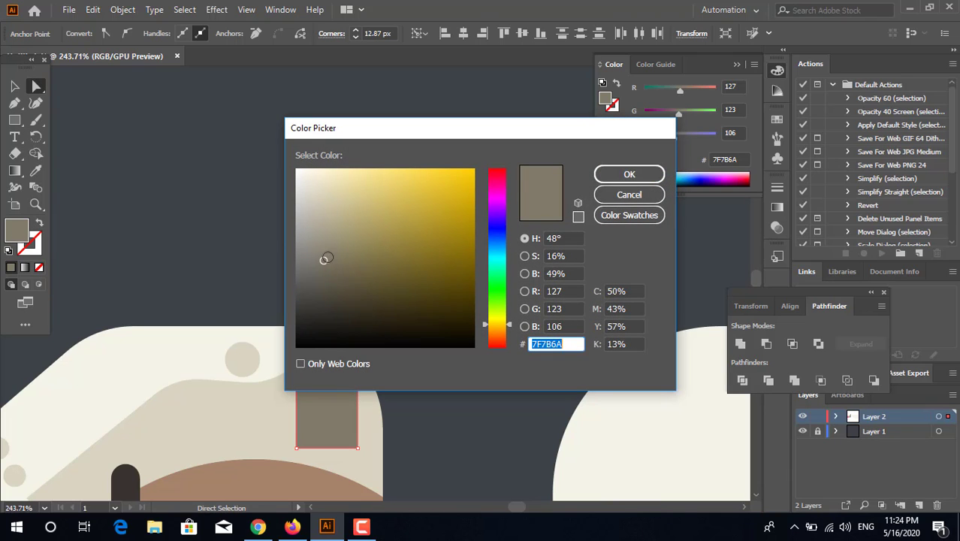
pyautogui.moveTo(324, 261); pyautogui.dragTo(438, 302)
pyautogui.click(632, 175)
# Divide the two overlapping grey-brown shapes with Pathfinder and delete the dark piece extending below the tall shape's rounded bottom
pyautogui.click(16, 87)
pyautogui.click(387, 317)
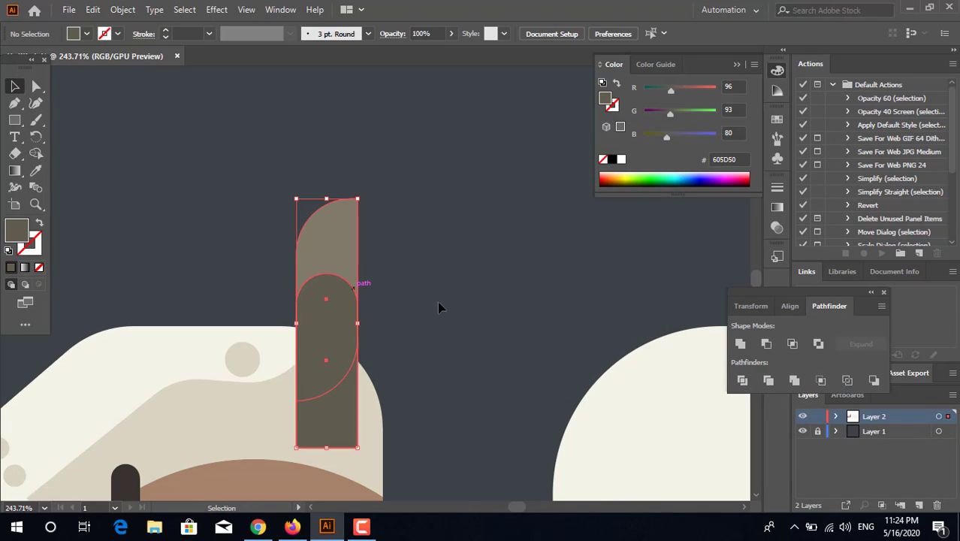
pyautogui.click(742, 380)
pyautogui.doubleClick(354, 365)
pyautogui.click(356, 402)
pyautogui.press('Delete')
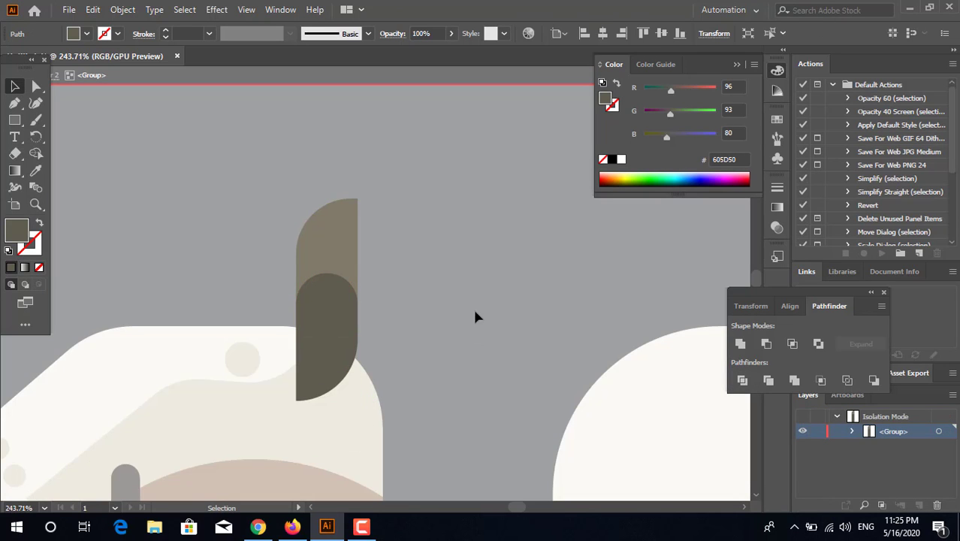
pyautogui.doubleClick(474, 310)
# Draw a small vertical rectangle in dark grey-brown 605D50 near the left edge of the tall shape's lighter upper part
pyautogui.press('z')
pyautogui.moveTo(428, 232); pyautogui.dragTo(278, 242)
pyautogui.moveTo(360, 280); pyautogui.dragTo(452, 200)
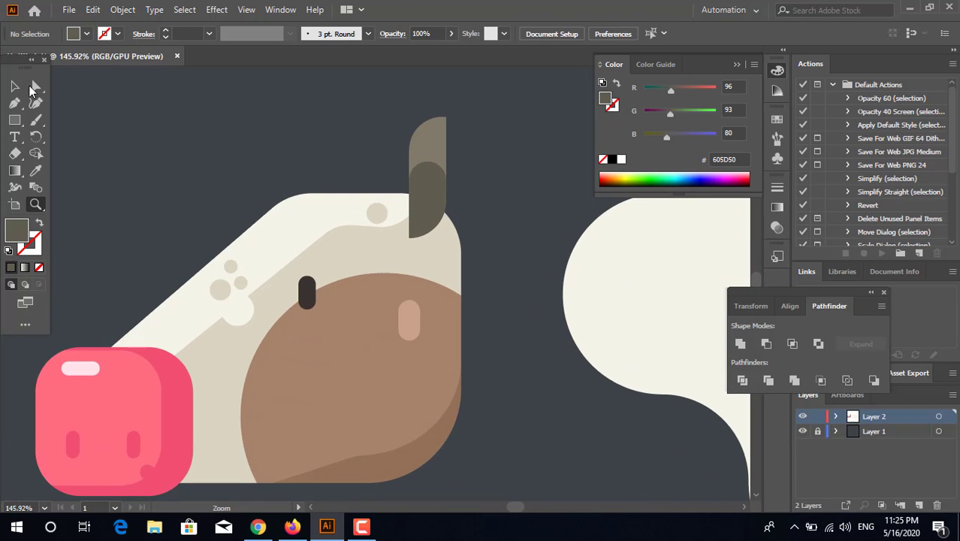
pyautogui.moveTo(375, 89); pyautogui.dragTo(436, 225)
pyautogui.moveTo(437, 225); pyautogui.dragTo(186, 225)
pyautogui.moveTo(187, 225)
pyautogui.mouseDown()
pyautogui.moveTo(250, 226)
pyautogui.moveTo(243, 252)
pyautogui.mouseUp()
pyautogui.click(15, 120)
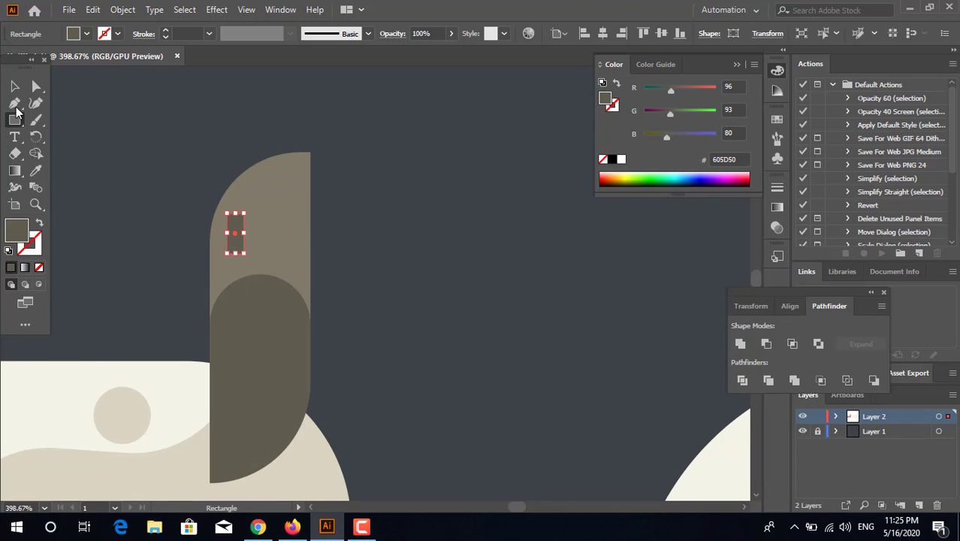
# Fully round the small dark rectangle's corners and unite it into a plain pill-shaped path with Pathfinder
pyautogui.press('a')
pyautogui.click(439, 278)
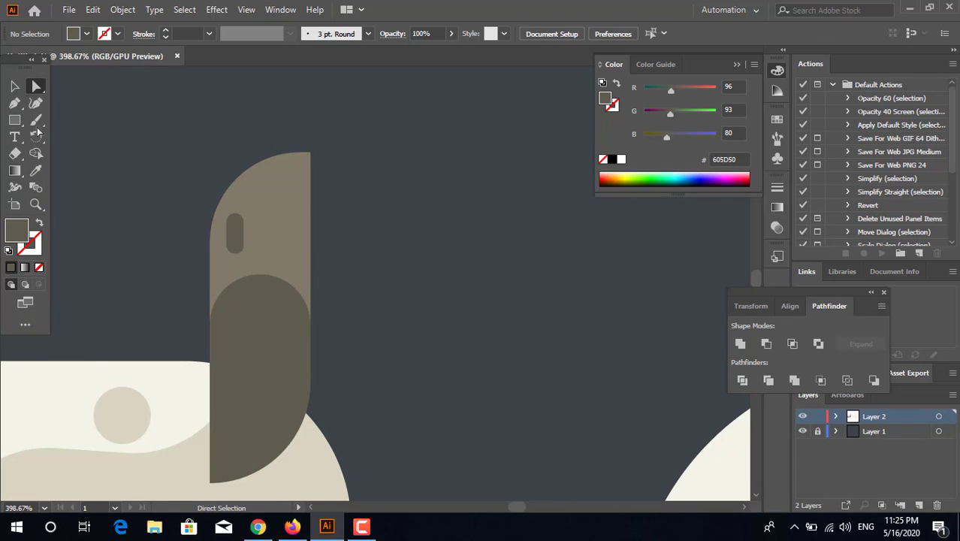
pyautogui.click(235, 245)
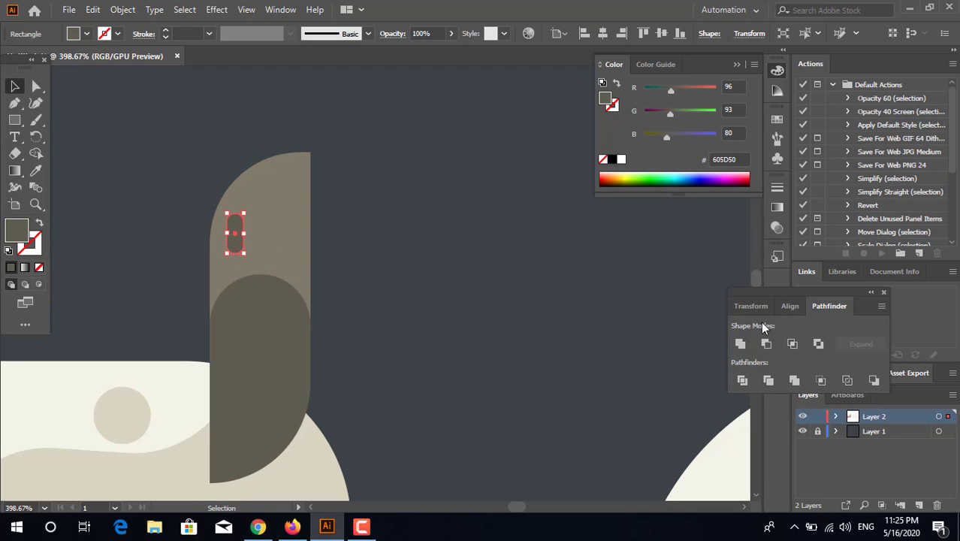
pyautogui.click(740, 345)
pyautogui.click(547, 273)
# Group the tall grey-brown horn shape with its dark lower part and small pill mark
pyautogui.press('z')
pyautogui.moveTo(548, 274); pyautogui.dragTo(330, 297)
pyautogui.moveTo(329, 297); pyautogui.dragTo(353, 233)
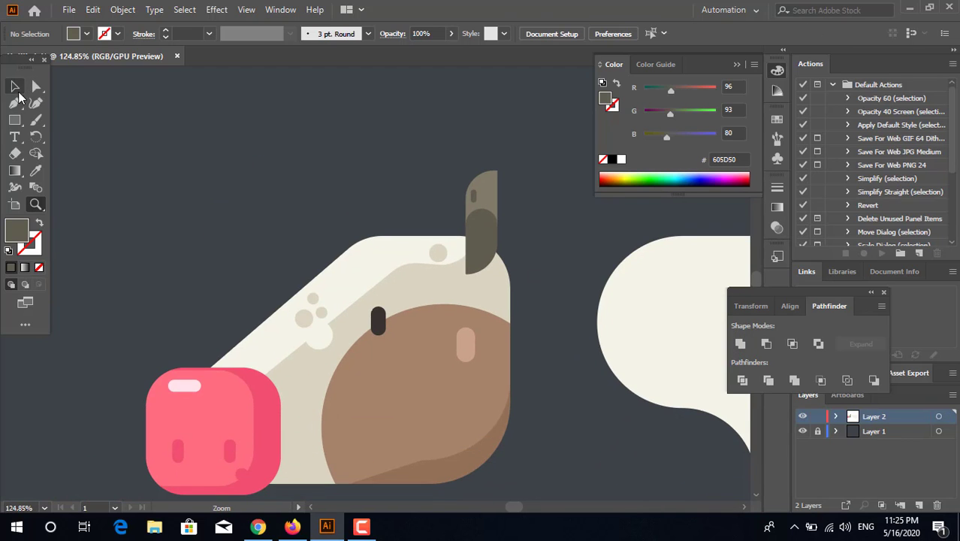
pyautogui.moveTo(460, 176); pyautogui.dragTo(458, 175)
pyautogui.rightClick(492, 206)
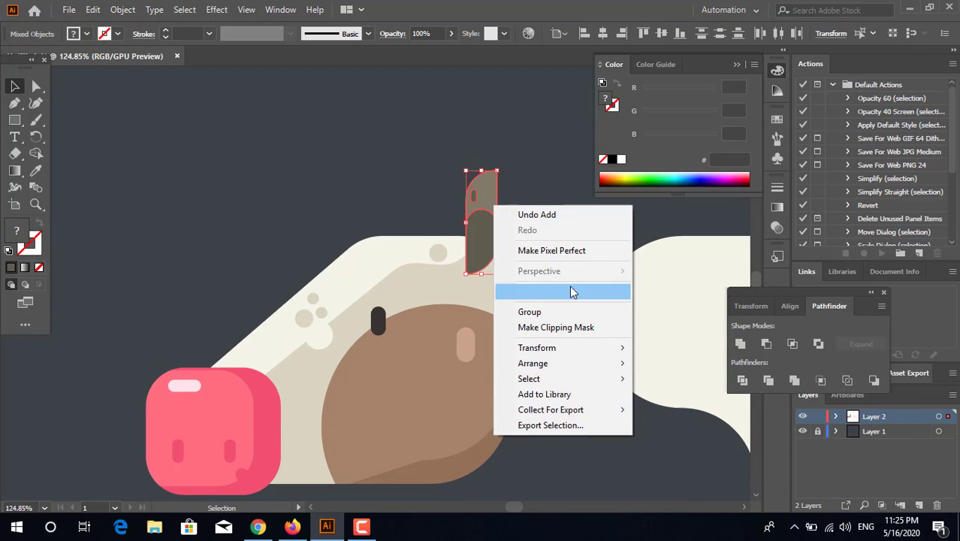
pyautogui.click(556, 312)
# Place a copy of the horn group toward the snout behind the head, united into one dark grey-brown silhouette
pyautogui.moveTo(457, 239); pyautogui.dragTo(340, 240)
pyautogui.click(740, 343)
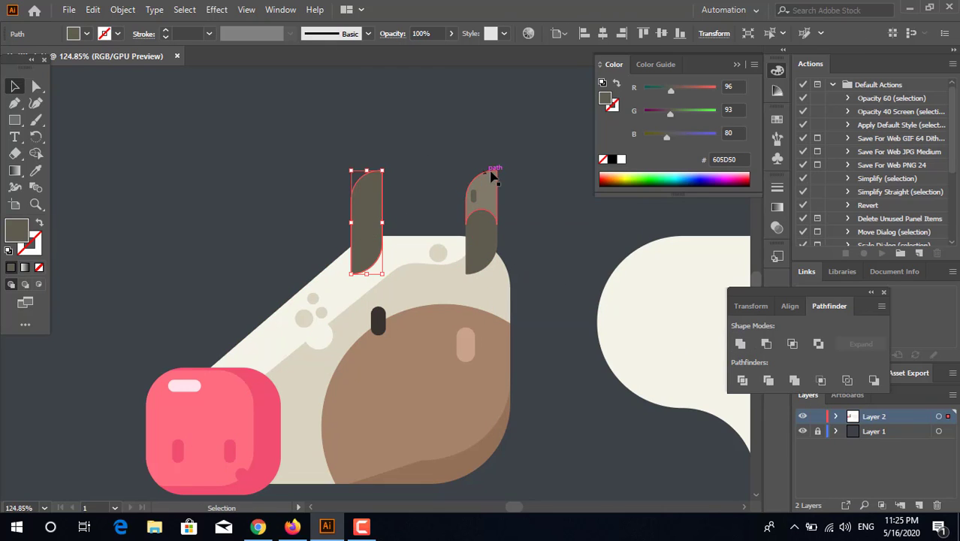
pyautogui.click(555, 179)
# Draw a dark grey-brown rectangle in the empty space above the gap between the head and the body
pyautogui.press('z')
pyautogui.moveTo(549, 197); pyautogui.dragTo(285, 229)
pyautogui.moveTo(289, 225); pyautogui.dragTo(236, 245)
pyautogui.moveTo(294, 317); pyautogui.dragTo(375, 293)
pyautogui.moveTo(361, 294); pyautogui.dragTo(427, 347)
pyautogui.moveTo(427, 347); pyautogui.dragTo(428, 400)
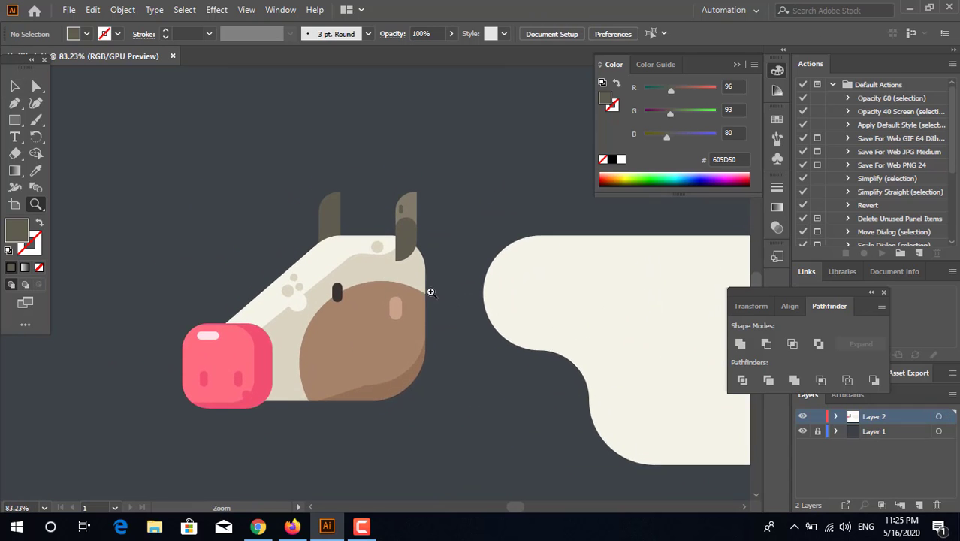
pyautogui.moveTo(390, 259); pyautogui.dragTo(422, 327)
pyautogui.moveTo(423, 327); pyautogui.dragTo(348, 286)
pyautogui.click(16, 122)
pyautogui.moveTo(424, 112); pyautogui.dragTo(495, 177)
# Round the rectangle's upper-left and lower-right corners to about 52.19 px so it forms a slanted leaf shape
pyautogui.click(35, 85)
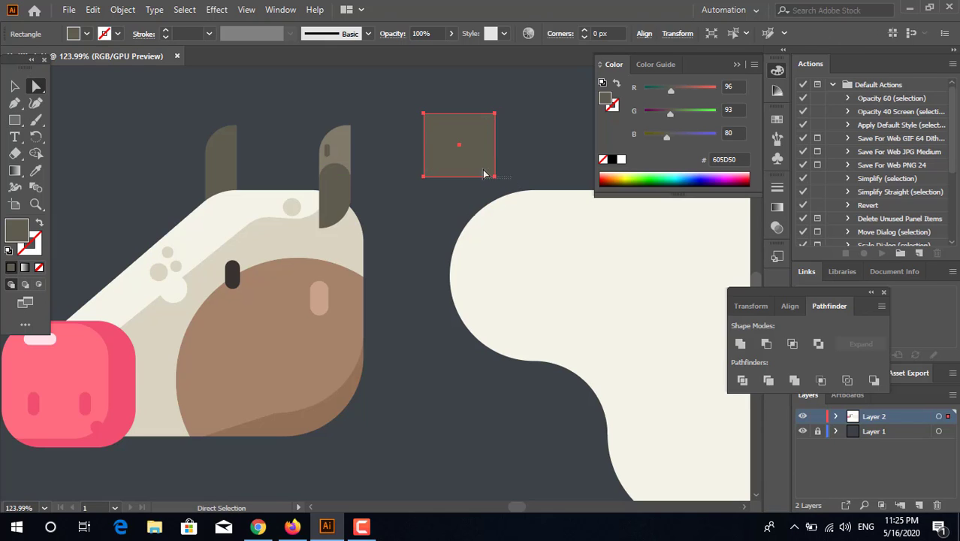
pyautogui.click(494, 176)
pyautogui.keyDown('shift'); pyautogui.click(422, 113); pyautogui.keyUp('shift')
pyautogui.moveTo(436, 126); pyautogui.dragTo(492, 175)
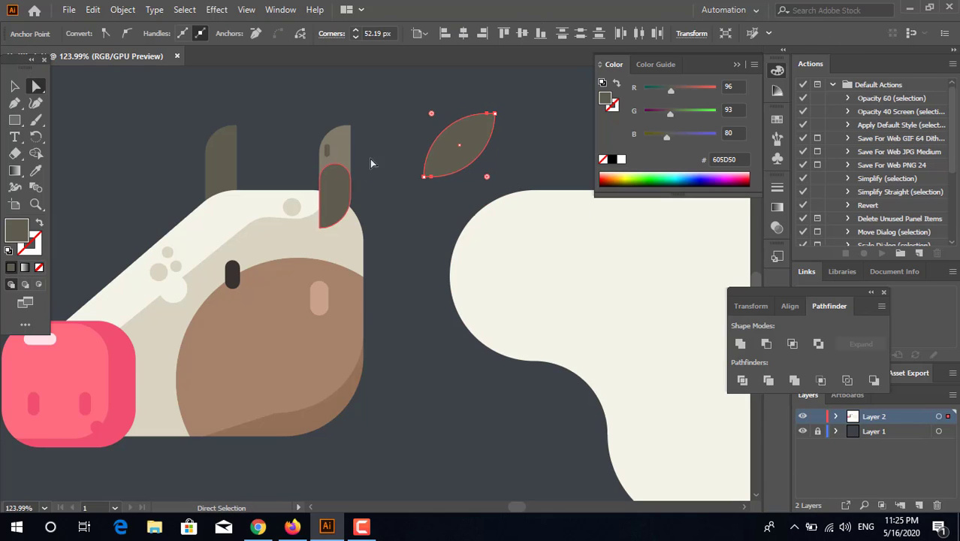
# Fill the leaf shape with the beige D8D5C0 sampled from the head's shaded area
pyautogui.click(15, 85)
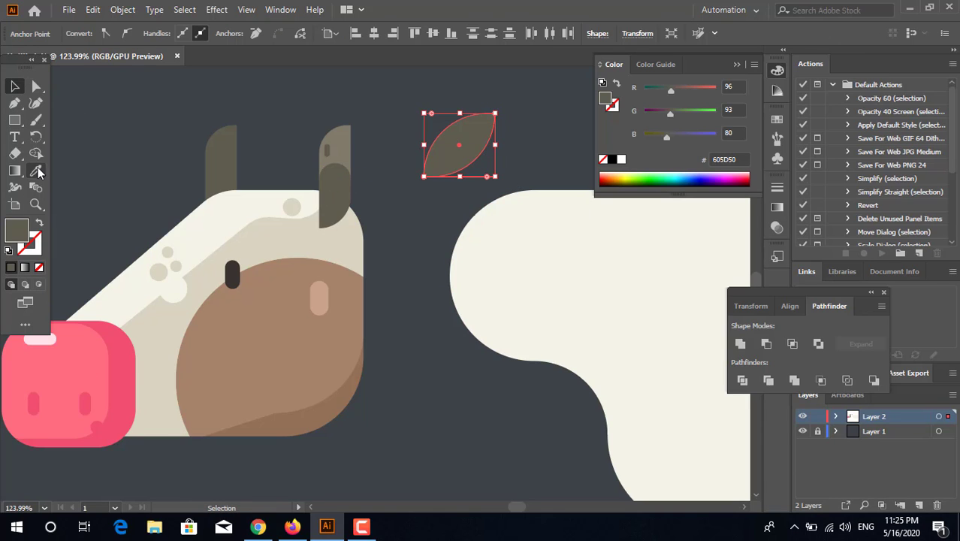
pyautogui.click(37, 172)
pyautogui.click(273, 244)
pyautogui.click(14, 87)
# Create a smaller copy of the leaf sharing its lower-left tip and fill it with the snout's pink FF6C81
pyautogui.press('z')
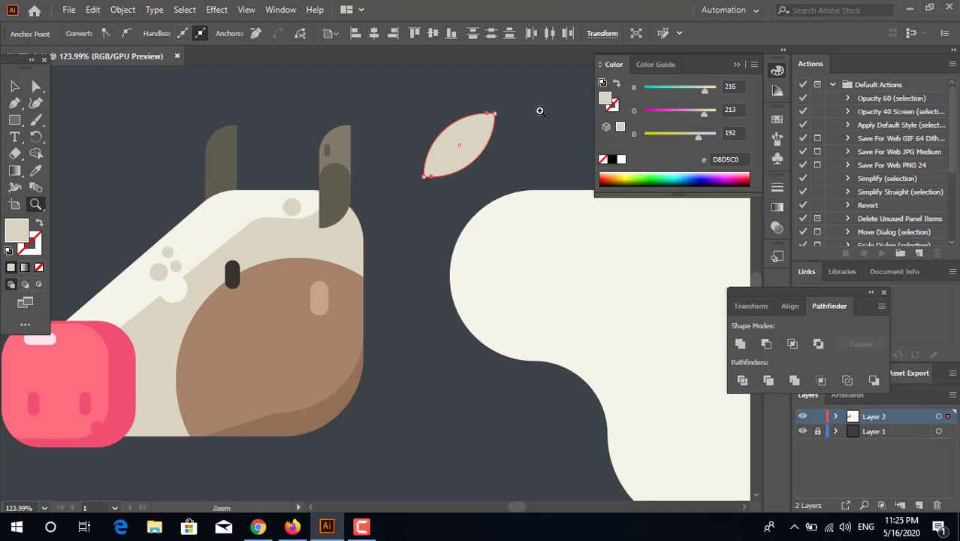
pyautogui.click(539, 112)
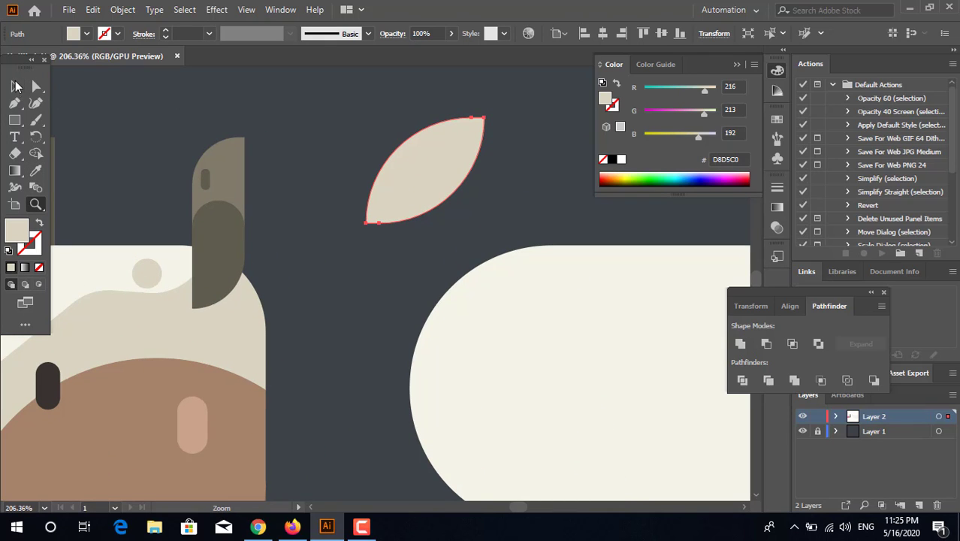
pyautogui.click(16, 86)
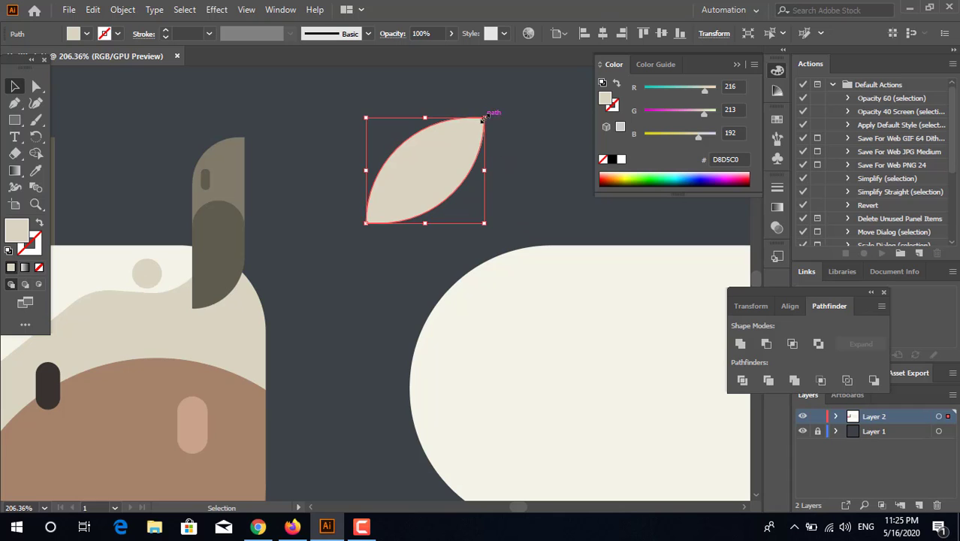
pyautogui.moveTo(485, 118); pyautogui.dragTo(568, 163)
pyautogui.press('z')
pyautogui.click(35, 172)
pyautogui.click(163, 333)
pyautogui.press('z')
pyautogui.moveTo(438, 179); pyautogui.dragTo(440, 259)
pyautogui.moveTo(287, 329); pyautogui.dragTo(345, 329)
pyautogui.click(14, 88)
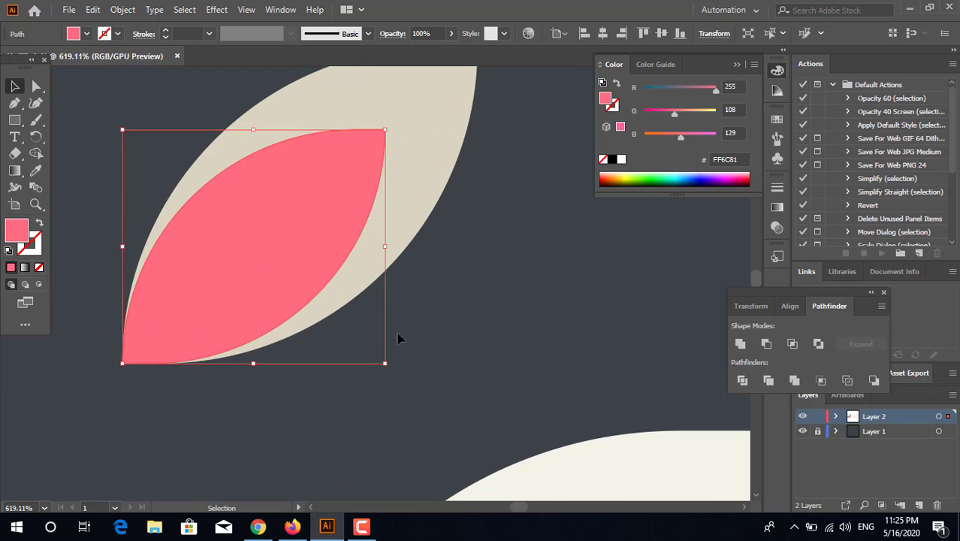
# Group the beige outer leaf and the pink inner leaf into one ear
pyautogui.press('z')
pyautogui.moveTo(485, 258); pyautogui.dragTo(395, 257)
pyautogui.moveTo(389, 196); pyautogui.dragTo(465, 192)
pyautogui.click(18, 88)
pyautogui.press('z')
pyautogui.click(15, 88)
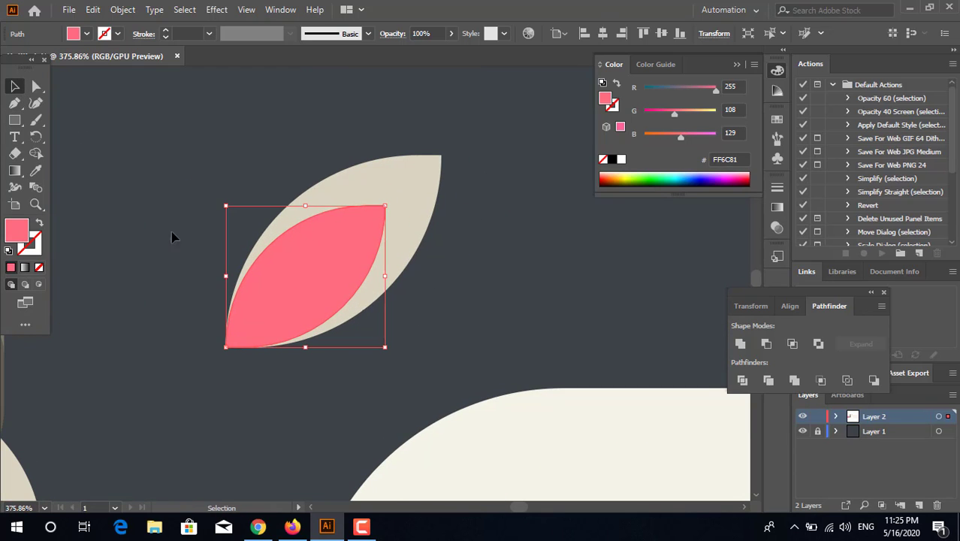
pyautogui.press('p')
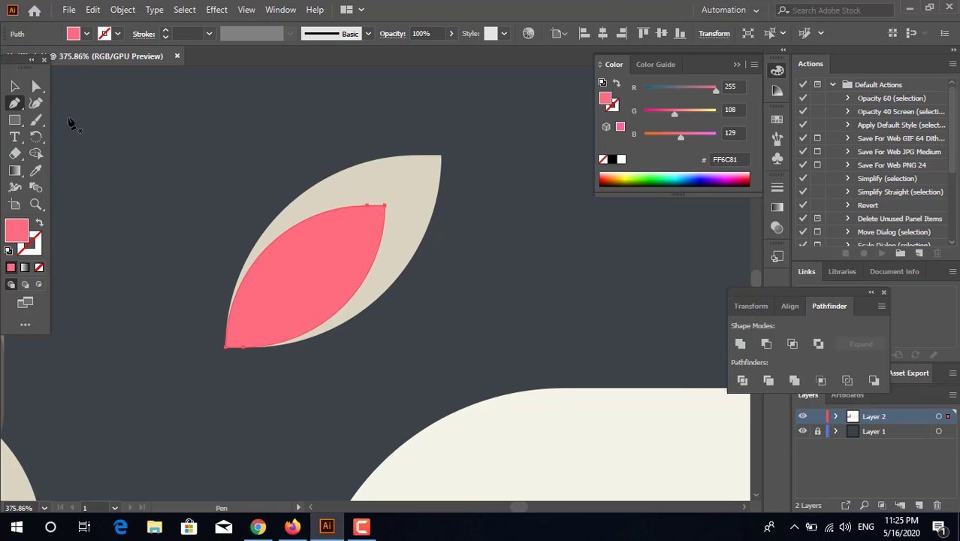
pyautogui.click(17, 86)
pyautogui.moveTo(552, 296); pyautogui.dragTo(255, 182)
pyautogui.rightClick(260, 186)
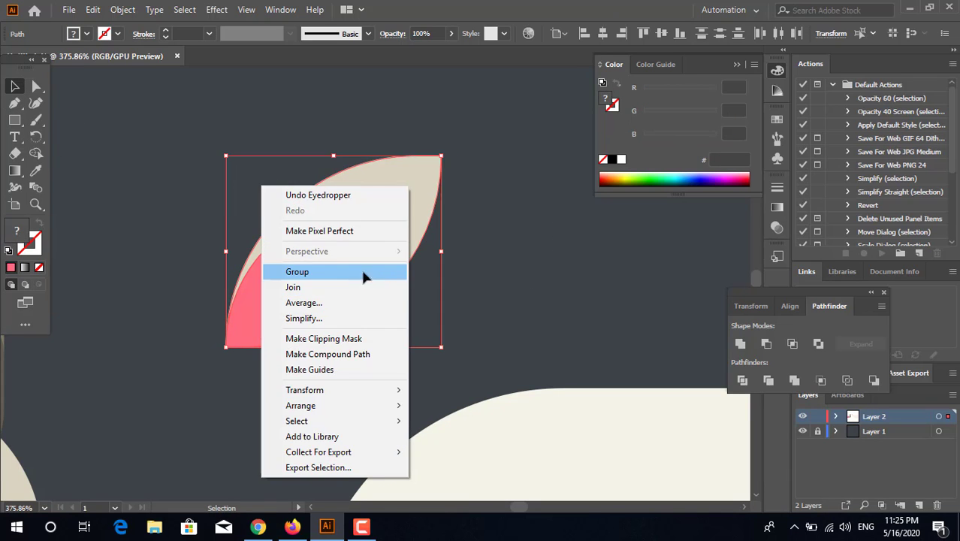
pyautogui.click(363, 274)
# Rotate the ear to point outward and slightly down, and attach its inner tip to the head below the front horn
pyautogui.press('z')
pyautogui.moveTo(503, 276); pyautogui.dragTo(357, 273)
pyautogui.click(35, 88)
pyautogui.click(17, 89)
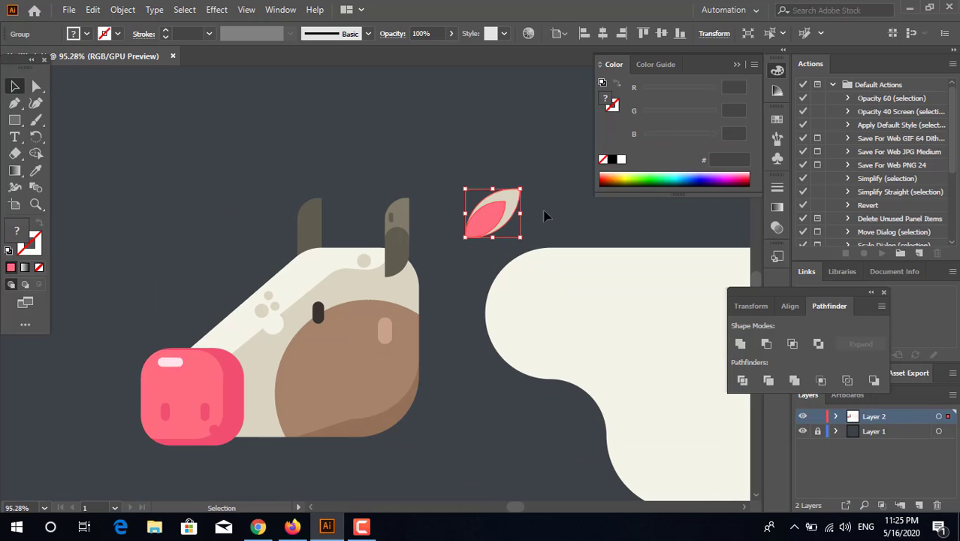
pyautogui.moveTo(526, 187); pyautogui.dragTo(420, 299)
pyautogui.click(454, 267)
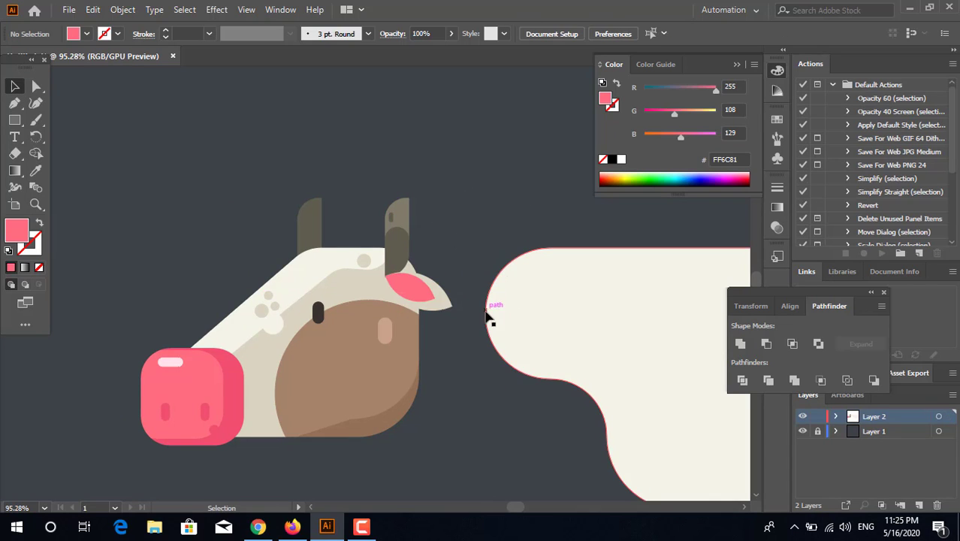
# Inside the ear group, set the outer leaf's fill to the darker beige C4C0A9
pyautogui.click(423, 295)
pyautogui.doubleClick(444, 305)
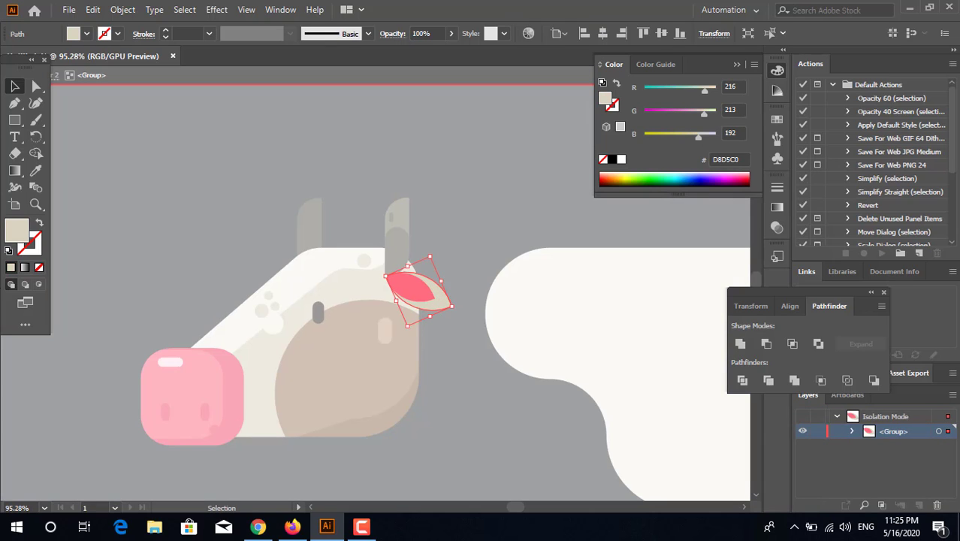
pyautogui.doubleClick(15, 233)
pyautogui.click(320, 205)
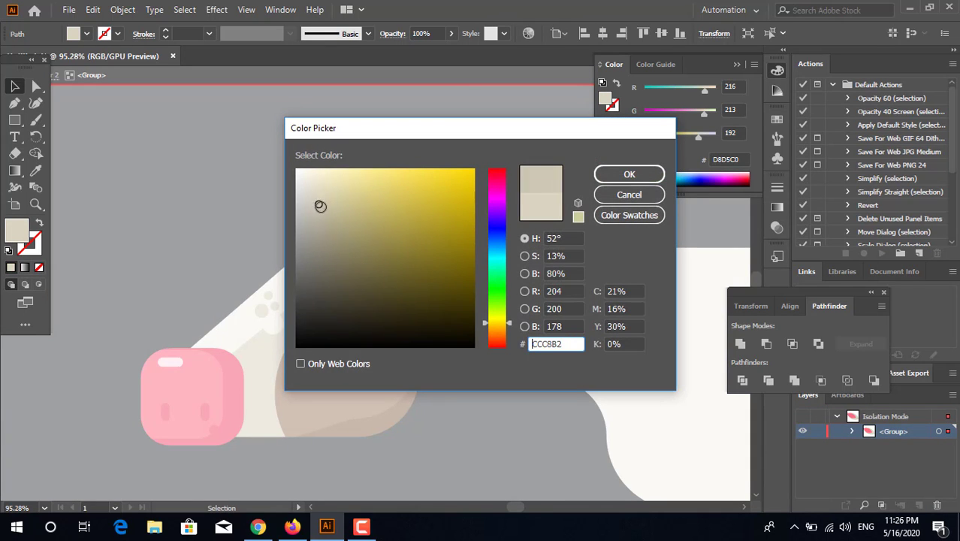
pyautogui.click(620, 178)
pyautogui.doubleClick(492, 258)
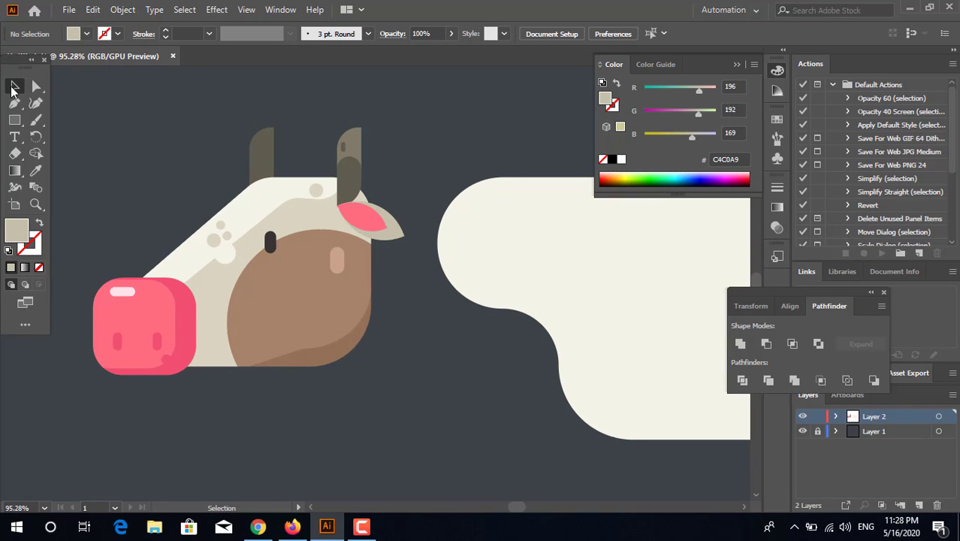
# Move the ear off the head into the empty space above and isolate its group for editing
pyautogui.moveTo(373, 226); pyautogui.dragTo(455, 148)
pyautogui.moveTo(495, 111); pyautogui.dragTo(122, 179)
pyautogui.click(14, 87)
pyautogui.doubleClick(416, 296)
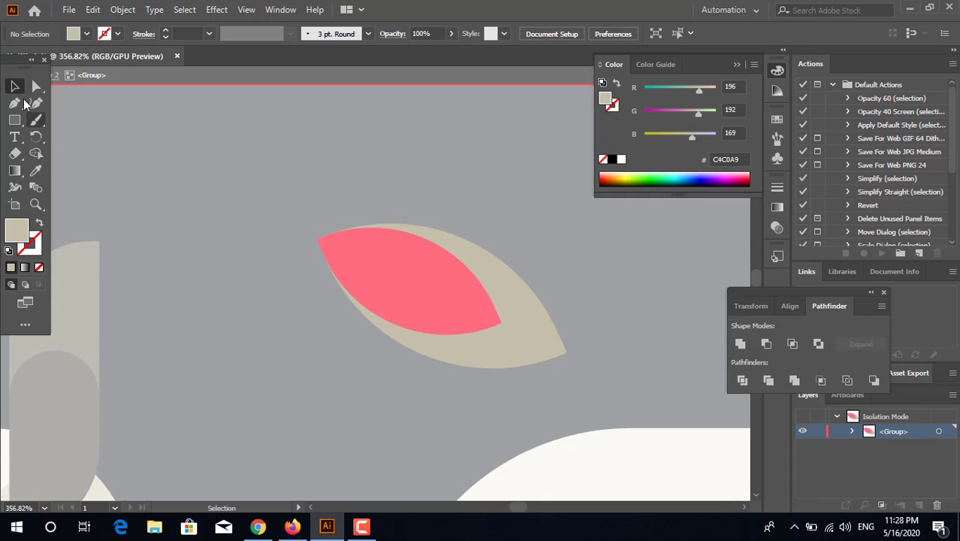
# Unite the pink inner leaf with Pathfinder, select its inner tip anchor, and leave the group's isolation
pyautogui.click(316, 240)
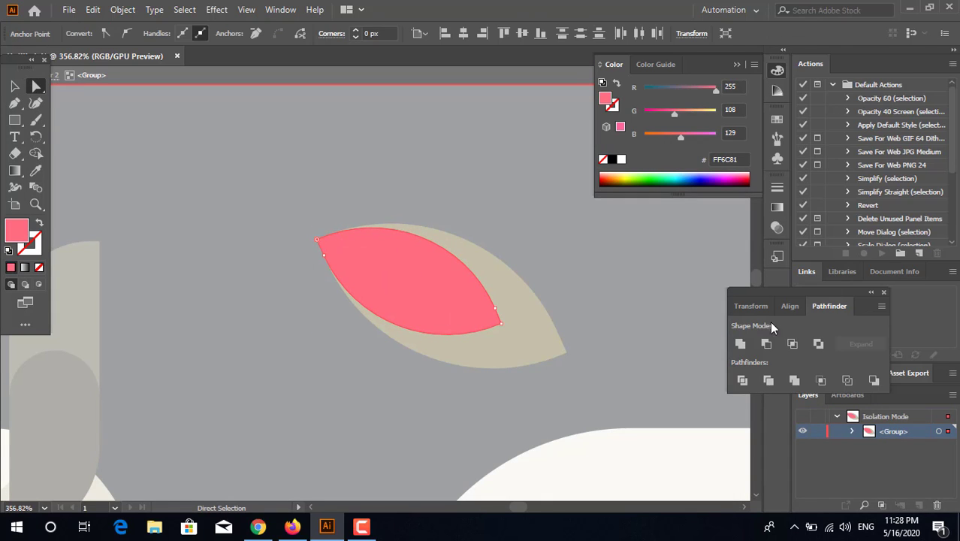
pyautogui.click(741, 344)
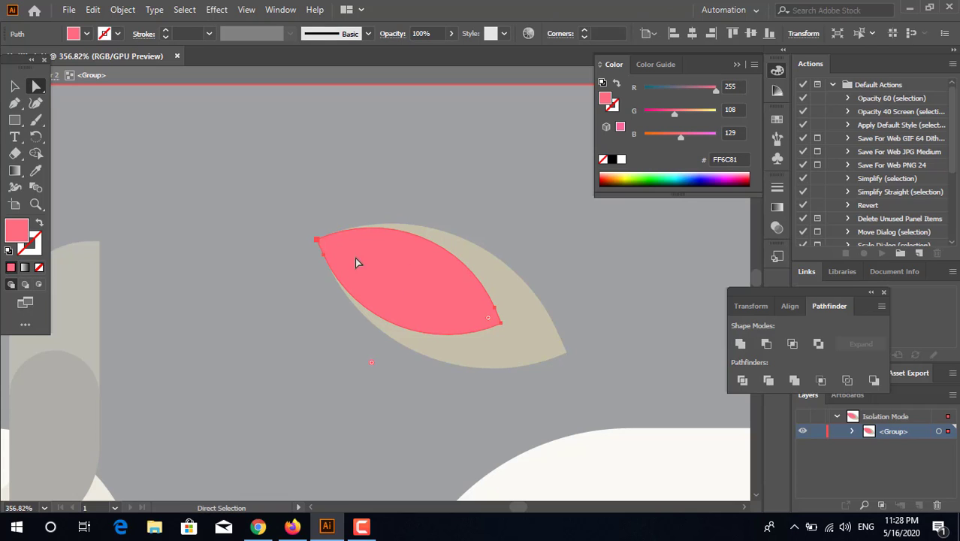
pyautogui.click(14, 87)
pyautogui.click(330, 268)
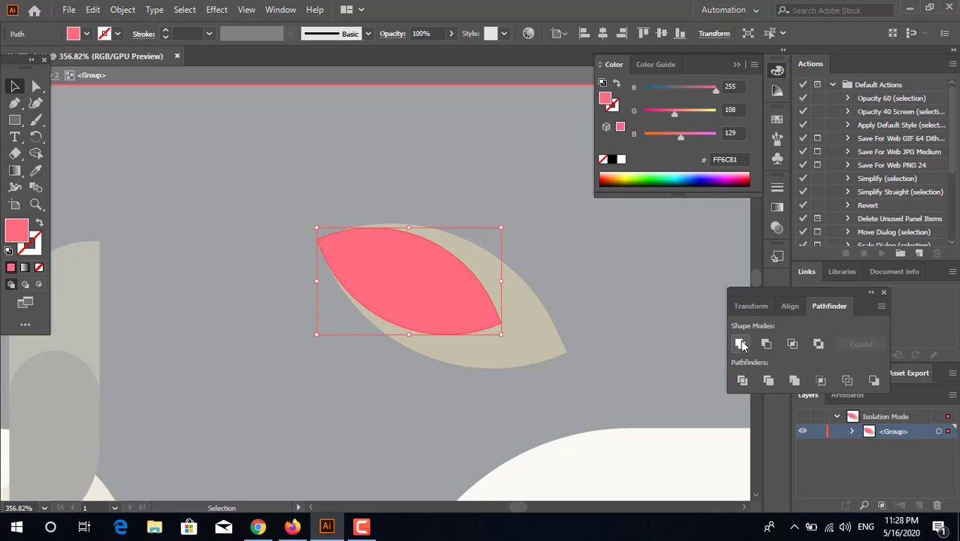
pyautogui.click(42, 90)
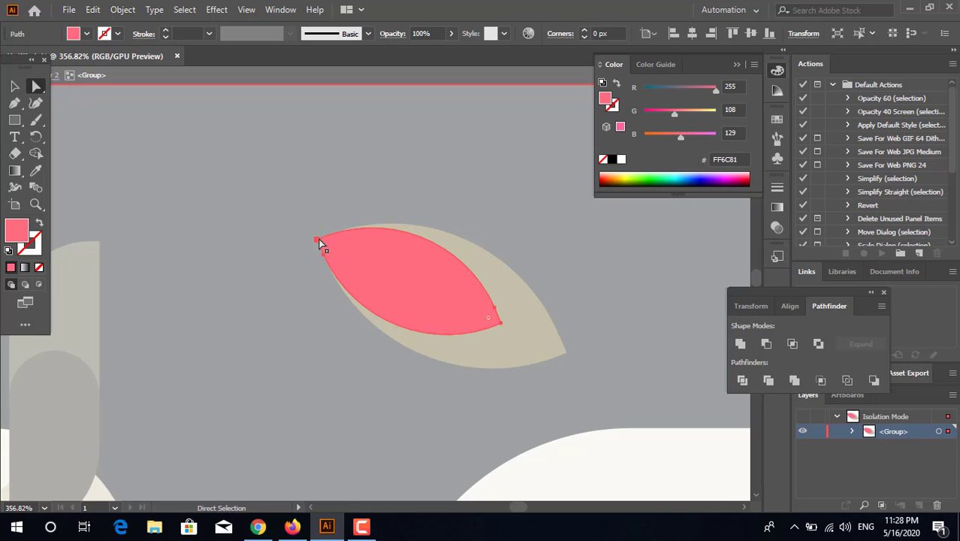
pyautogui.click(317, 241)
pyautogui.click(14, 87)
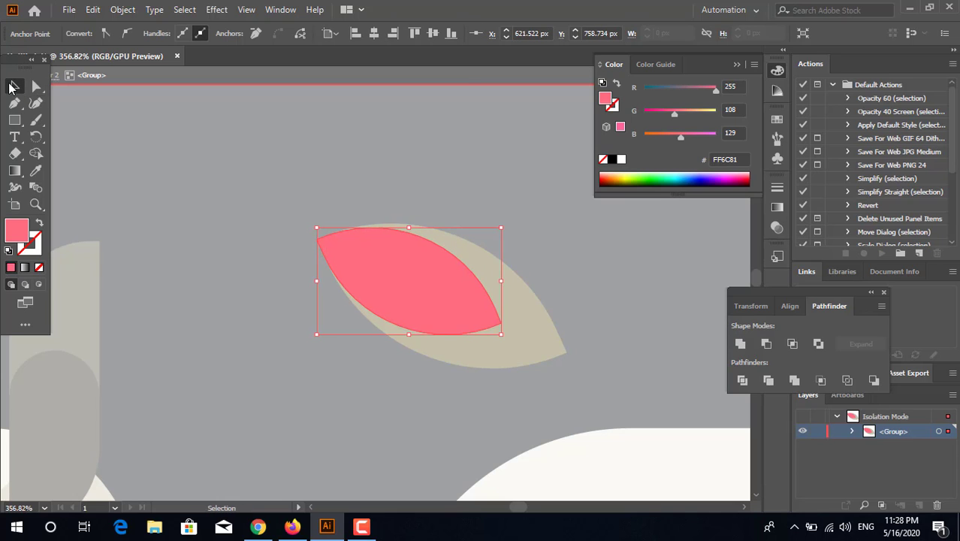
pyautogui.doubleClick(168, 159)
pyautogui.click(380, 229)
pyautogui.press('z')
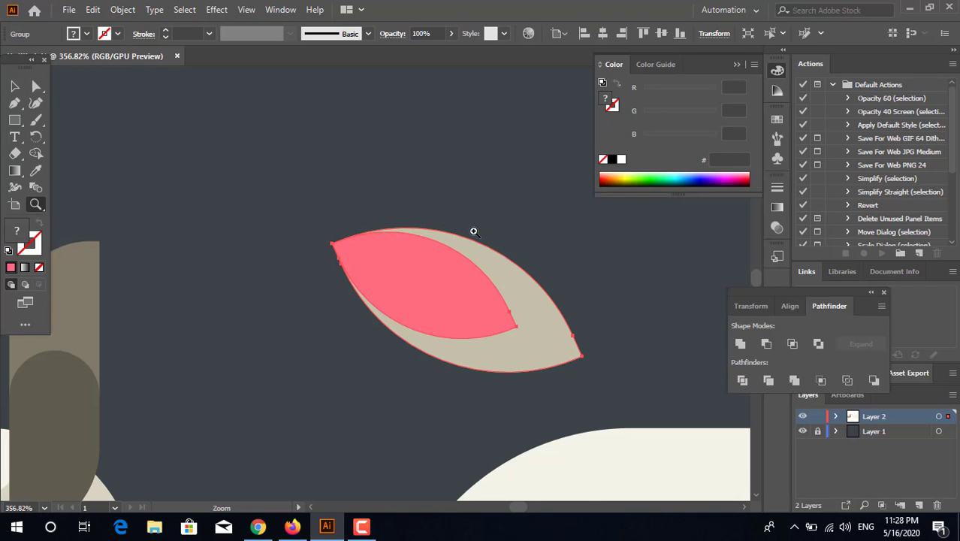
pyautogui.moveTo(485, 230); pyautogui.dragTo(550, 242)
pyautogui.moveTo(488, 288); pyautogui.dragTo(552, 292)
pyautogui.moveTo(406, 215); pyautogui.dragTo(363, 240)
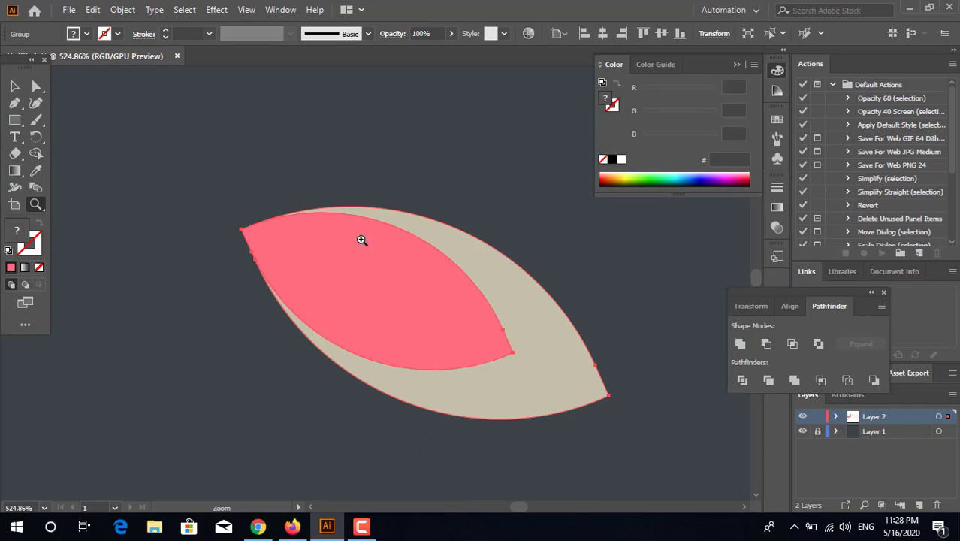
pyautogui.click(15, 86)
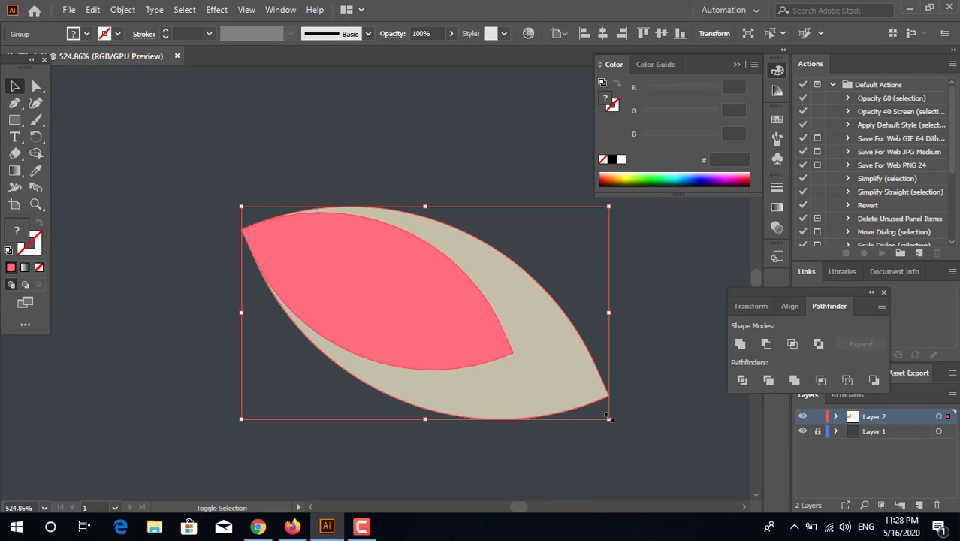
pyautogui.moveTo(608, 418); pyautogui.dragTo(516, 344)
pyautogui.moveTo(442, 318); pyautogui.dragTo(405, 284)
pyautogui.hotkey('ctrl', 'z')
pyautogui.click(625, 470)
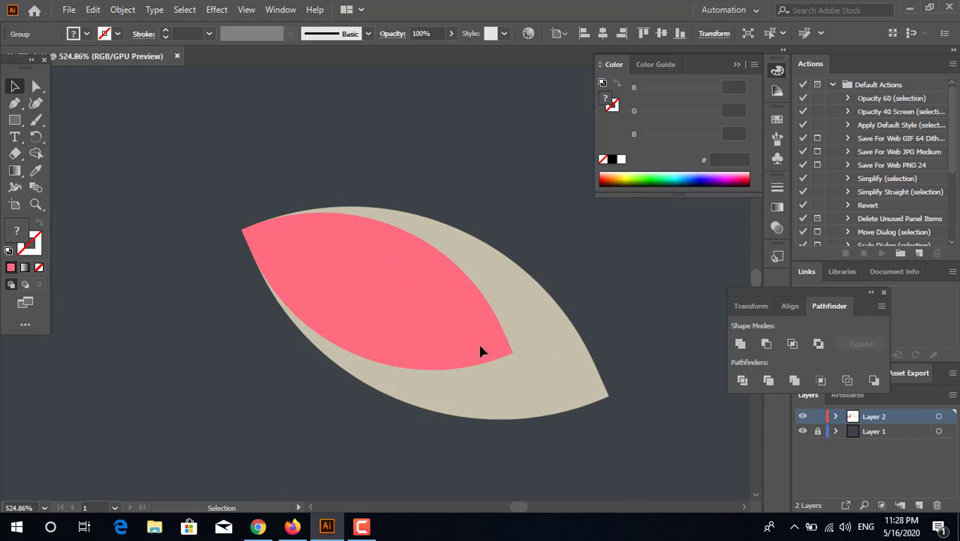
# Shift the ear up and left, and add a scaled-down copy of it inside, aligned to its inner tip
pyautogui.moveTo(480, 346); pyautogui.dragTo(401, 205)
pyautogui.moveTo(566, 329); pyautogui.dragTo(611, 427)
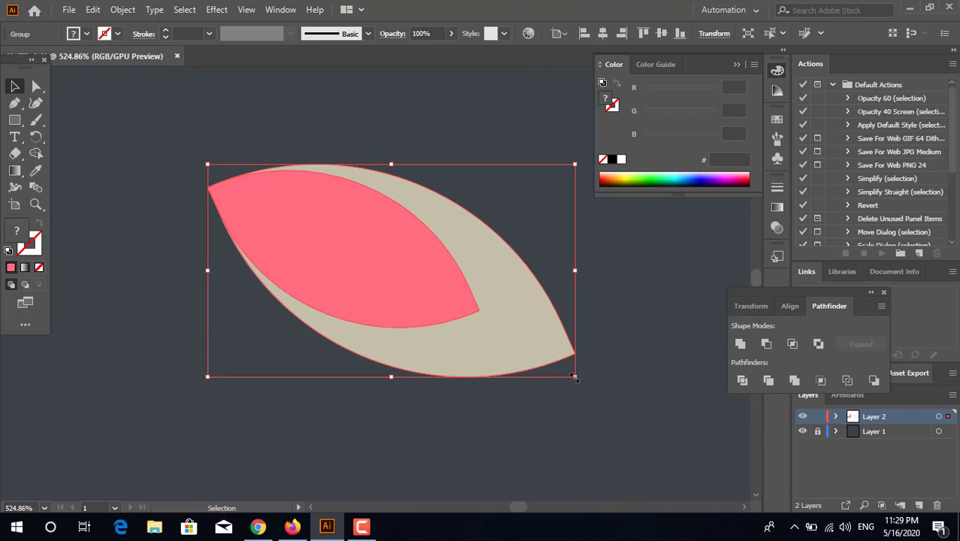
pyautogui.moveTo(574, 378); pyautogui.dragTo(488, 326)
pyautogui.moveTo(402, 280); pyautogui.dragTo(253, 213)
# Fill the small ear copy with the outer leaf's beige C4C0A9 and unite it into a single shape
pyautogui.click(35, 170)
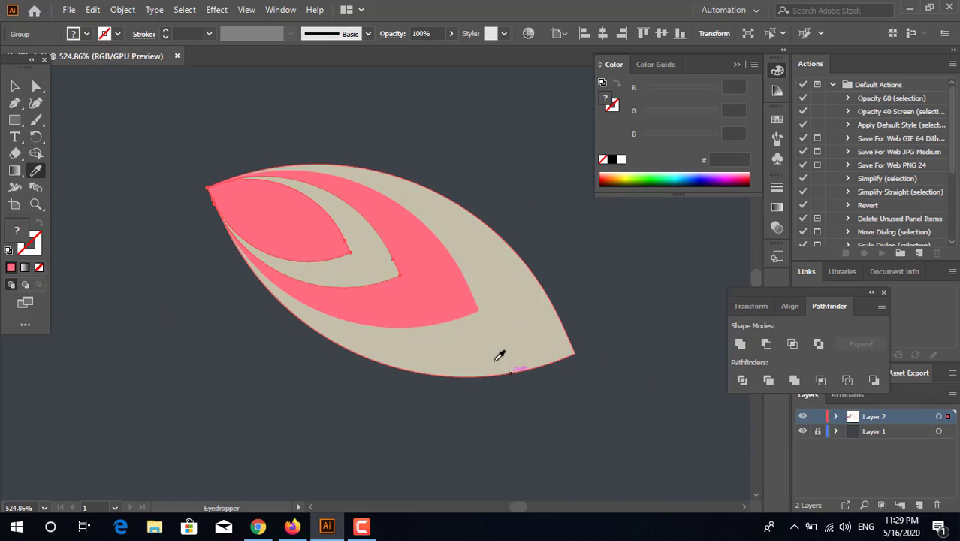
pyautogui.click(496, 359)
pyautogui.click(741, 344)
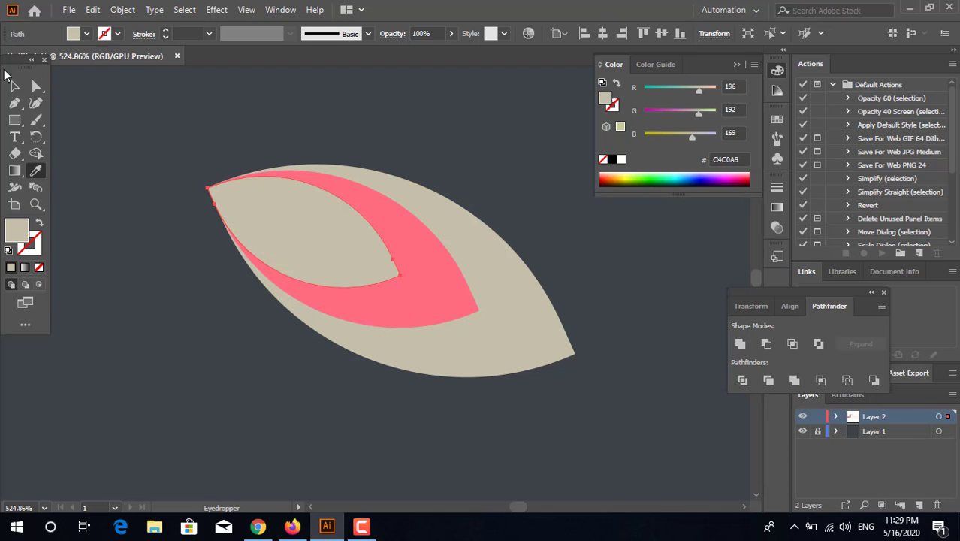
# Scale the beige inner leaf down further, keeping it at the ear's inner tip over the pink shape
pyautogui.click(15, 87)
pyautogui.moveTo(401, 289); pyautogui.dragTo(332, 239)
pyautogui.press('z')
pyautogui.moveTo(278, 173); pyautogui.dragTo(386, 223)
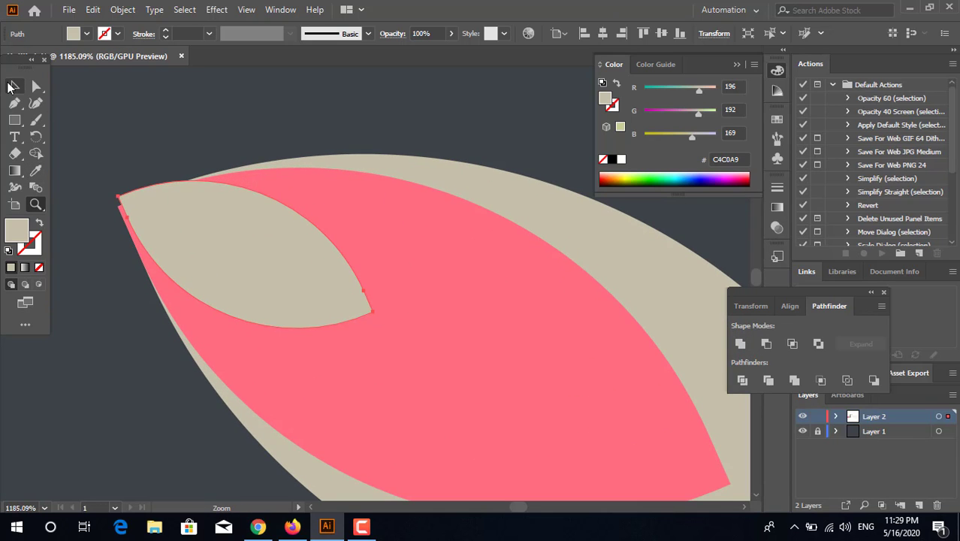
# Rotate the small beige leaf counterclockwise and move its tip onto the inner tip of the pink ear shape
pyautogui.press('v')
pyautogui.moveTo(377, 336); pyautogui.dragTo(407, 297)
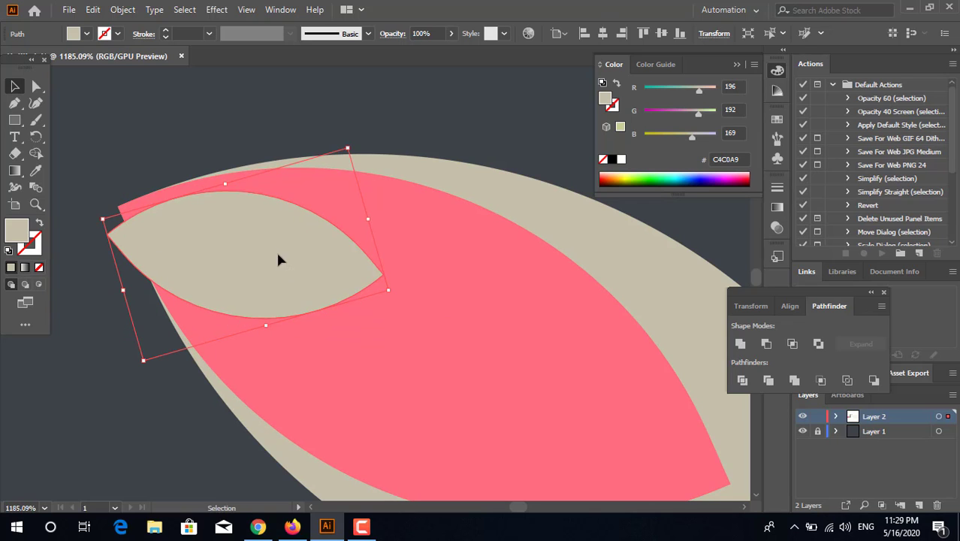
pyautogui.moveTo(275, 249); pyautogui.dragTo(313, 225)
pyautogui.click(272, 96)
pyautogui.moveTo(379, 271); pyautogui.dragTo(314, 263)
pyautogui.hotkey('ctrl', 'z')
pyautogui.hotkey('ctrl', 'z')
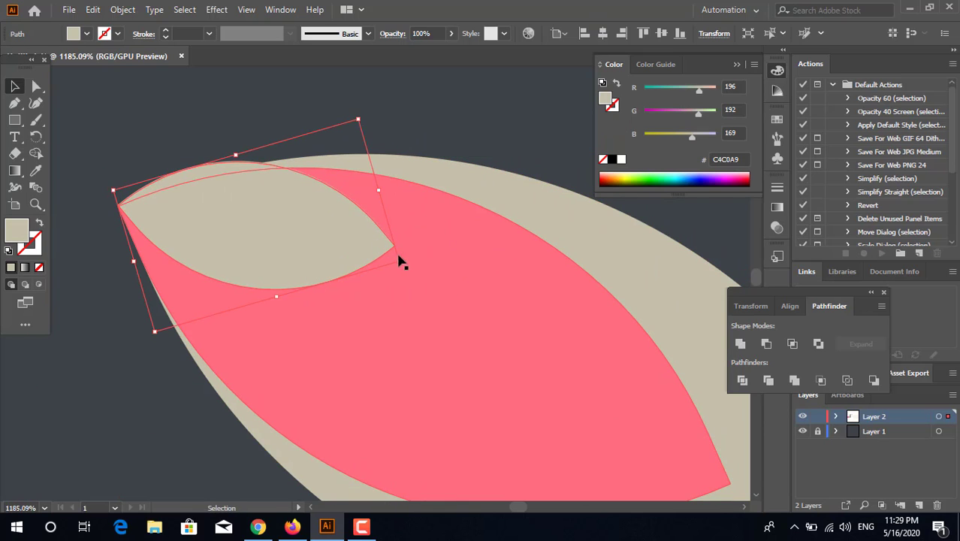
# Add a copy of the small beige leaf, rotated downward so both leaves fan out from the ear's inner tip
pyautogui.moveTo(408, 263); pyautogui.dragTo(273, 347)
pyautogui.hotkey('ctrl', 'shift', 'a')
pyautogui.press('z')
pyautogui.moveTo(414, 304); pyautogui.dragTo(343, 329)
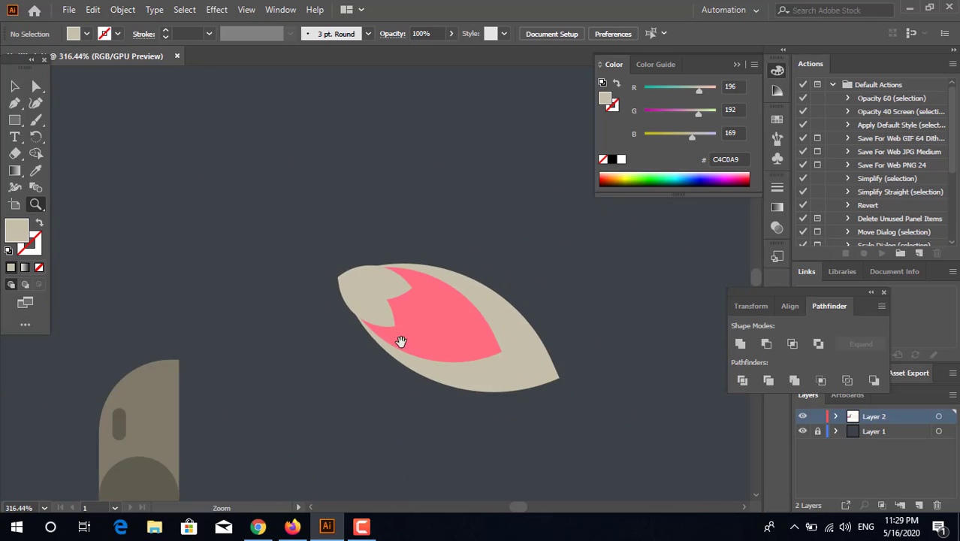
pyautogui.moveTo(401, 341); pyautogui.dragTo(364, 240)
pyautogui.press('v')
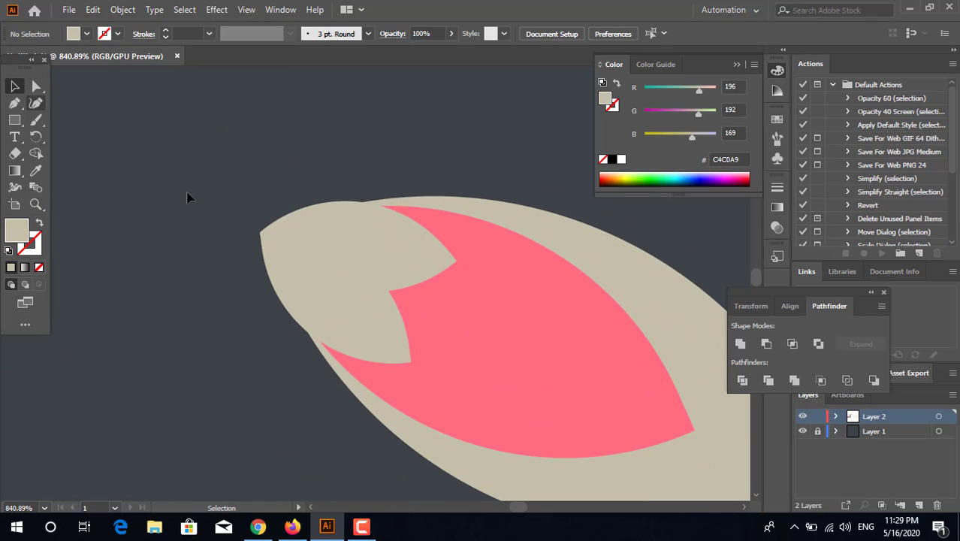
# Unite the two small beige leaves into one shape and shift it slightly further into the ear
pyautogui.click(345, 255)
pyautogui.keyDown('shift'); pyautogui.click(361, 330); pyautogui.keyUp('shift')
pyautogui.click(741, 344)
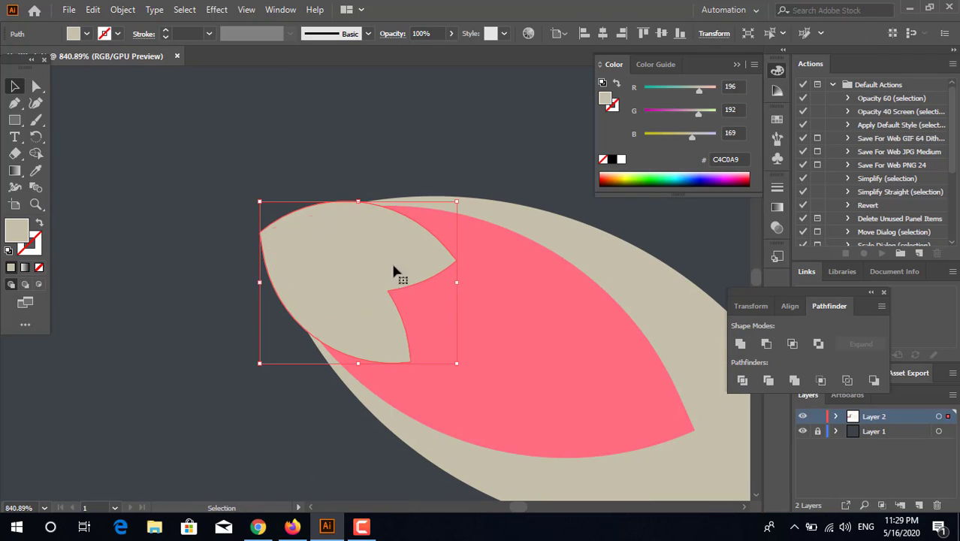
pyautogui.moveTo(359, 252); pyautogui.dragTo(369, 257)
pyautogui.click(316, 151)
# Select all of the ear's shapes and group them
pyautogui.press('z')
pyautogui.moveTo(268, 204); pyautogui.dragTo(296, 264)
pyautogui.click(348, 250)
pyautogui.click(14, 86)
pyautogui.press('z')
pyautogui.moveTo(489, 177); pyautogui.dragTo(142, 228)
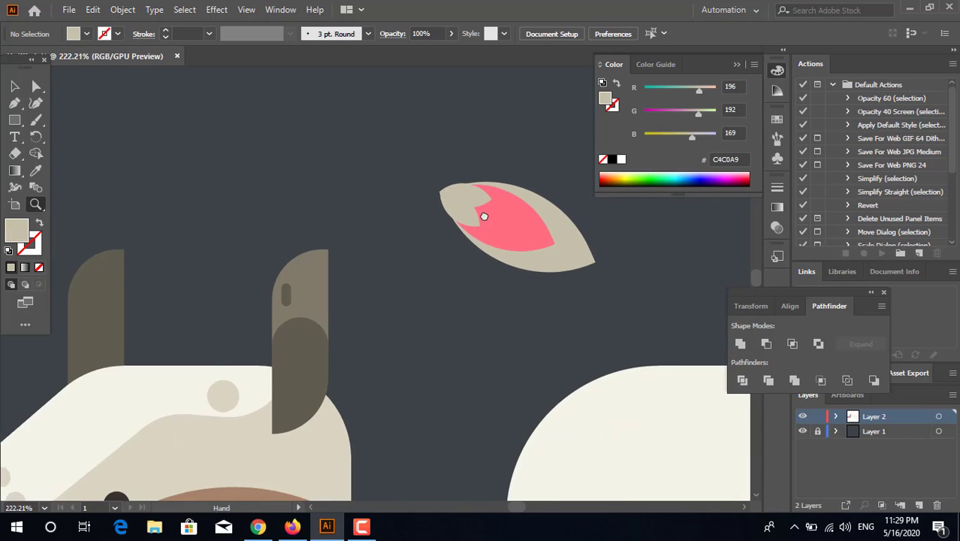
pyautogui.moveTo(685, 232); pyautogui.dragTo(565, 247)
pyautogui.moveTo(602, 283); pyautogui.dragTo(541, 297)
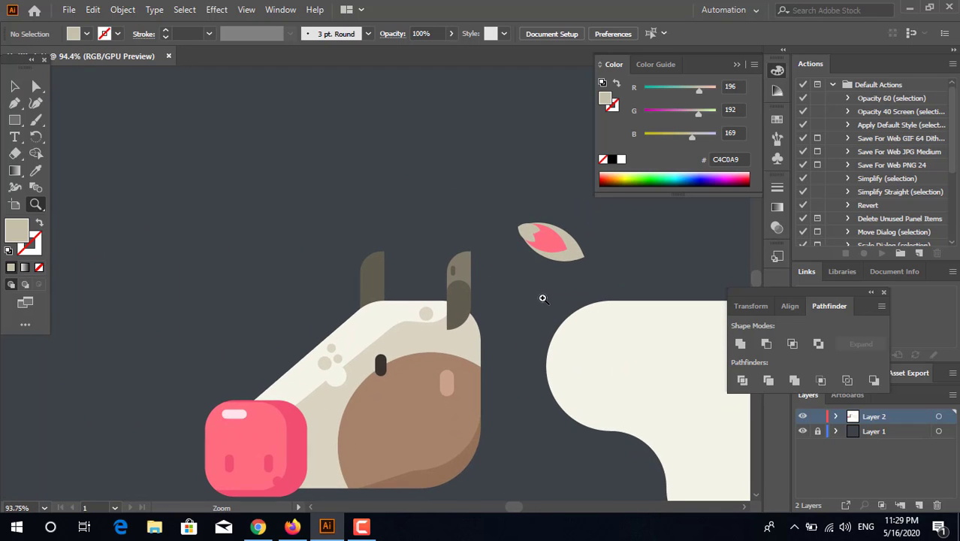
pyautogui.press('v')
pyautogui.click(543, 231)
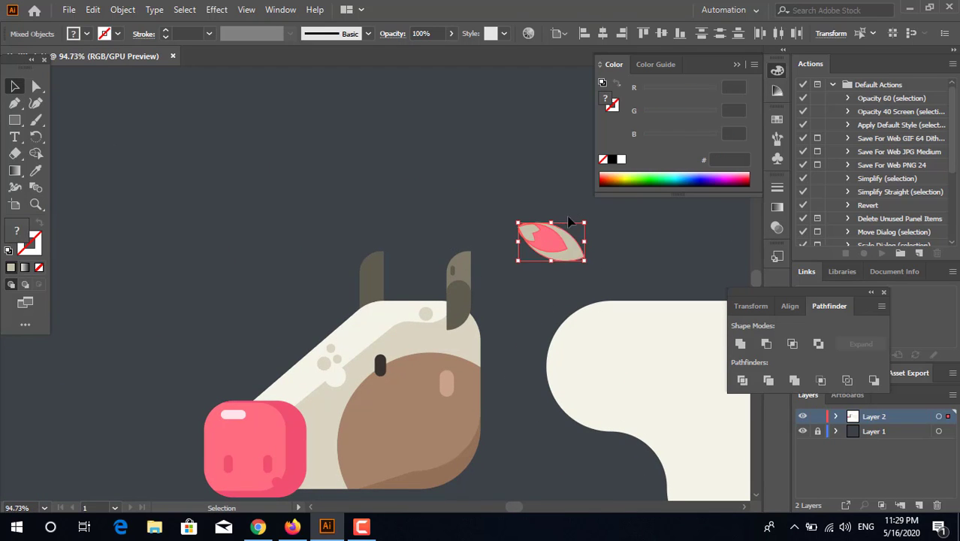
pyautogui.rightClick(553, 229)
pyautogui.click(609, 334)
# Place the ear beside the base of the rear horn and reflect a copy of it across the vertical axis
pyautogui.moveTo(556, 263); pyautogui.dragTo(285, 344)
pyautogui.click(507, 370)
pyautogui.rightClick(286, 344)
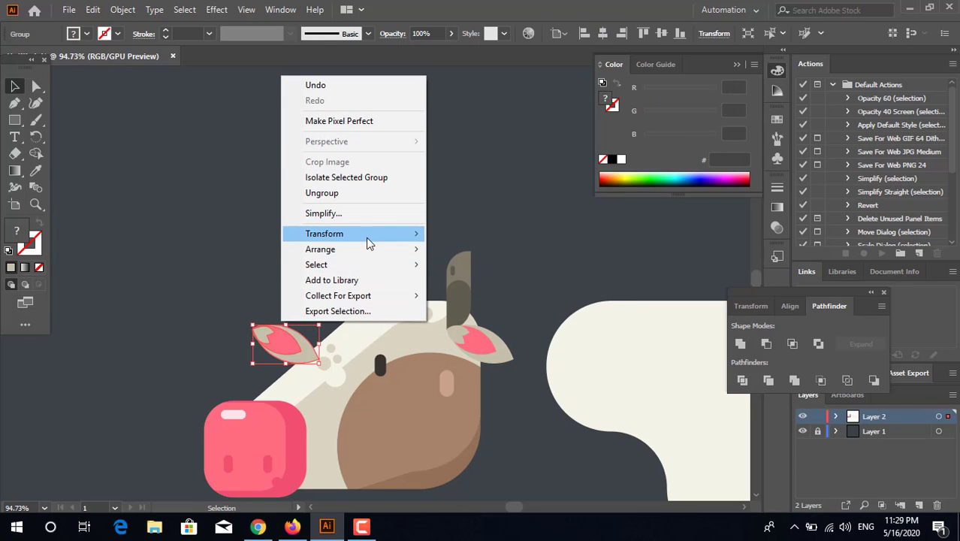
pyautogui.moveTo(368, 242)
pyautogui.click(493, 281)
pyautogui.click(485, 349)
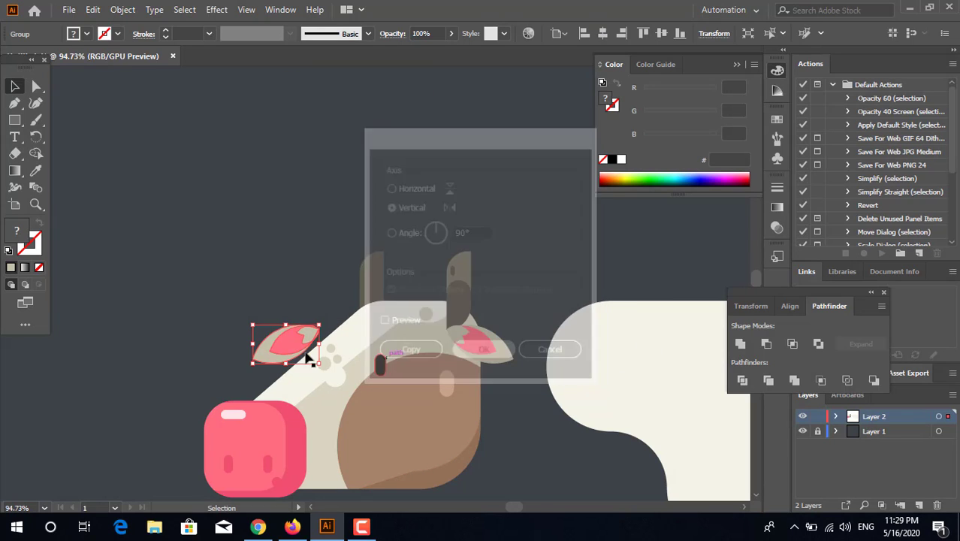
# Move the mirrored ear beside the front horn, unite it into one beige shape, and send it behind the head
pyautogui.moveTo(296, 342); pyautogui.dragTo(340, 328)
pyautogui.click(746, 344)
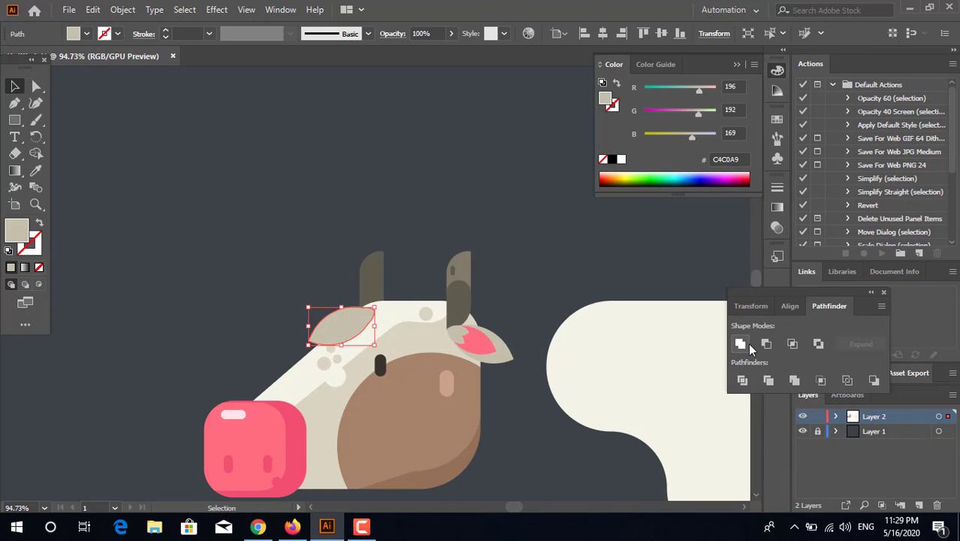
pyautogui.click(595, 248)
# Group all the shapes of the cow's head, including the horns, ears and snout
pyautogui.press('z')
pyautogui.moveTo(580, 249); pyautogui.dragTo(435, 271)
pyautogui.press('space')
pyautogui.moveTo(346, 255); pyautogui.dragTo(204, 212)
pyautogui.moveTo(384, 297); pyautogui.dragTo(379, 349)
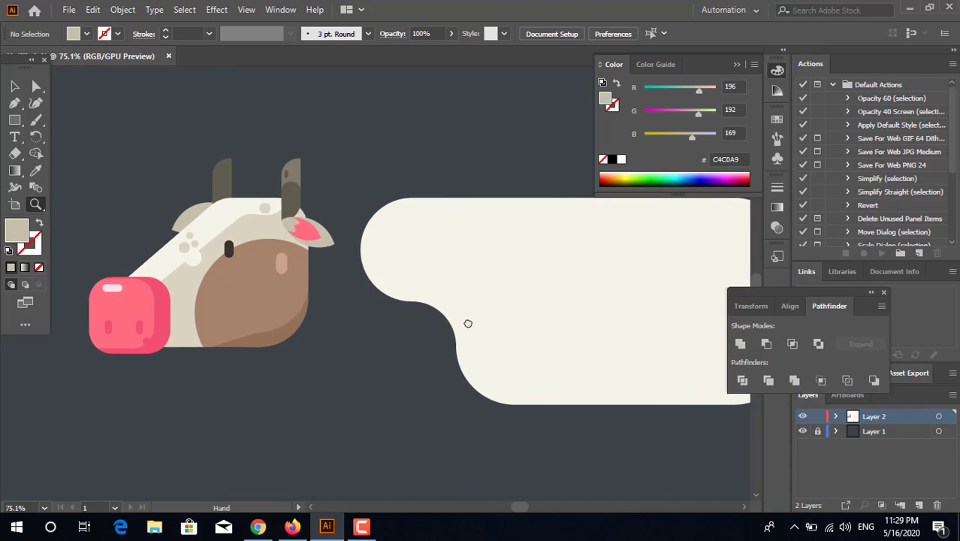
pyautogui.moveTo(467, 324); pyautogui.dragTo(406, 327)
pyautogui.moveTo(301, 331); pyautogui.dragTo(338, 304)
pyautogui.click(14, 86)
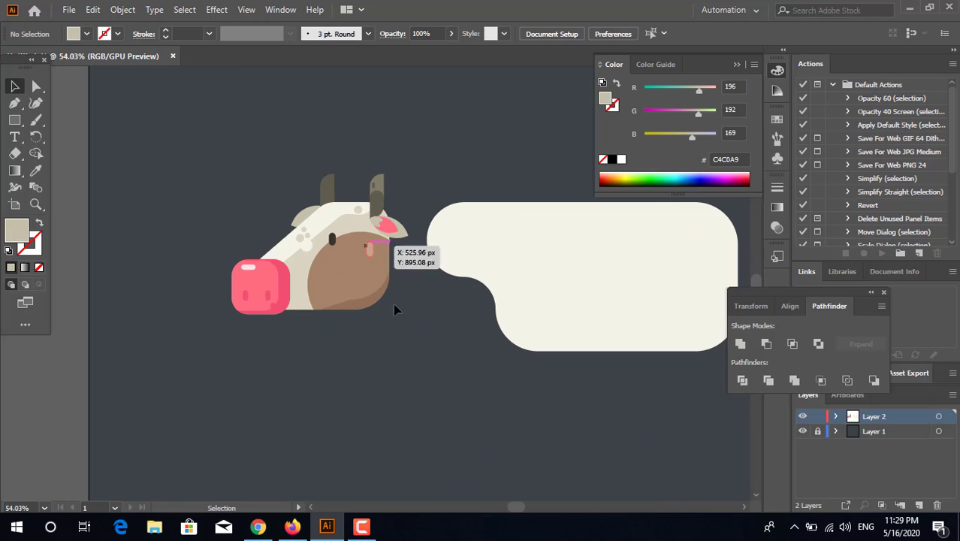
pyautogui.hotkey('ctrl', 'a')
pyautogui.rightClick(369, 306)
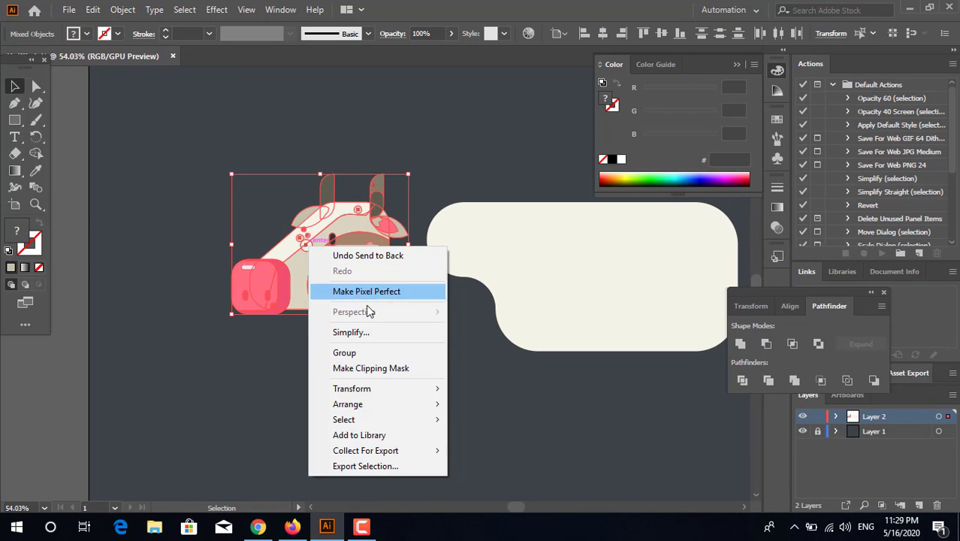
pyautogui.click(369, 356)
# Move the grouped head over the neck end of the cream body so they overlap
pyautogui.moveTo(353, 312); pyautogui.dragTo(440, 350)
pyautogui.click(453, 385)
pyautogui.moveTo(467, 431); pyautogui.dragTo(360, 442)
pyautogui.moveTo(290, 284); pyautogui.dragTo(346, 283)
pyautogui.click(347, 384)
pyautogui.click(407, 408)
pyautogui.moveTo(527, 398); pyautogui.dragTo(413, 370)
# Draw a large circle over the body's back and fill it with the face patch's brown A5836B
pyautogui.press('z')
pyautogui.moveTo(382, 171); pyautogui.dragTo(452, 371)
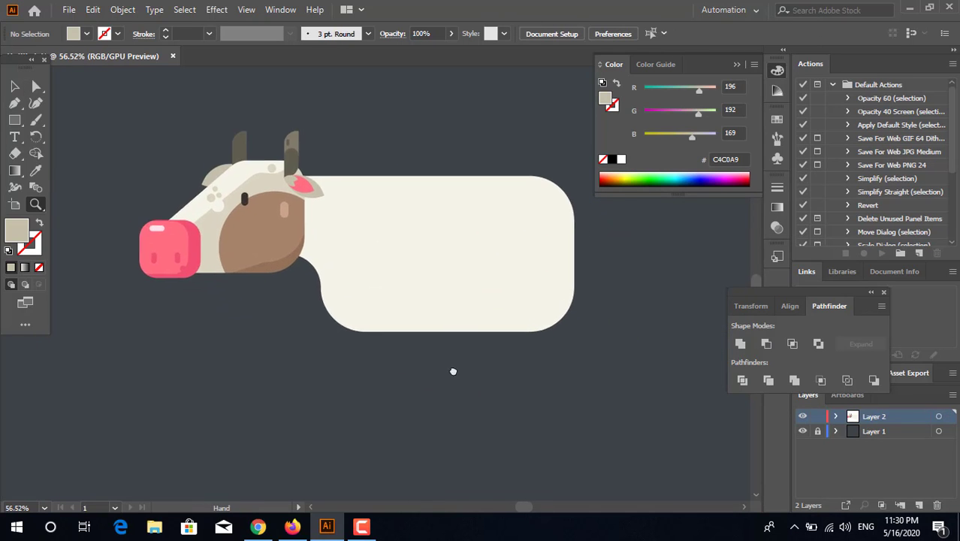
pyautogui.click(14, 120)
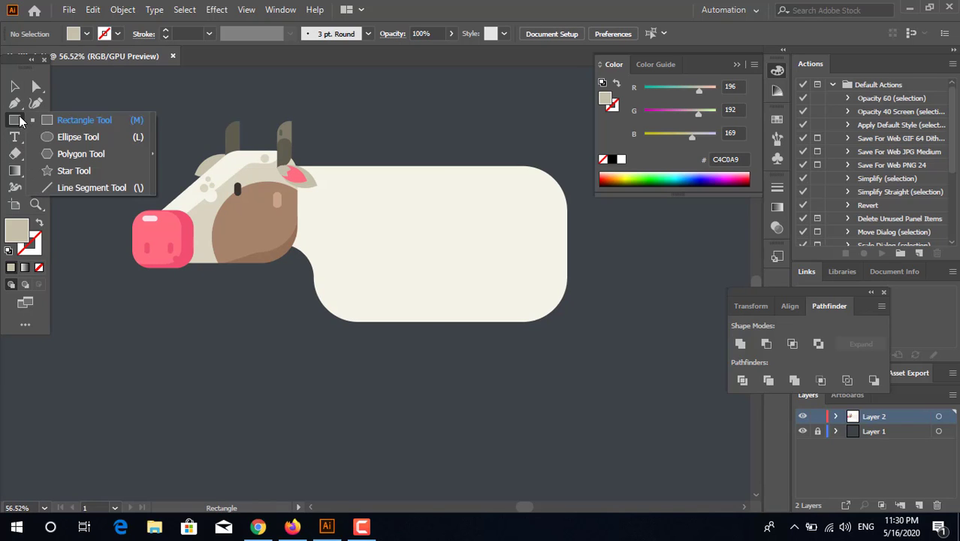
pyautogui.click(68, 137)
pyautogui.moveTo(421, 197); pyautogui.dragTo(489, 182)
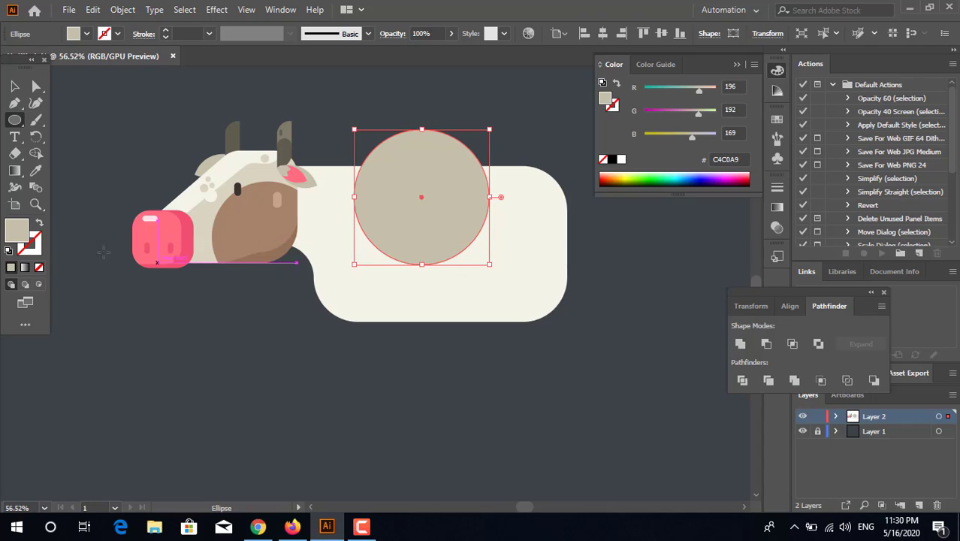
pyautogui.click(36, 170)
pyautogui.click(225, 219)
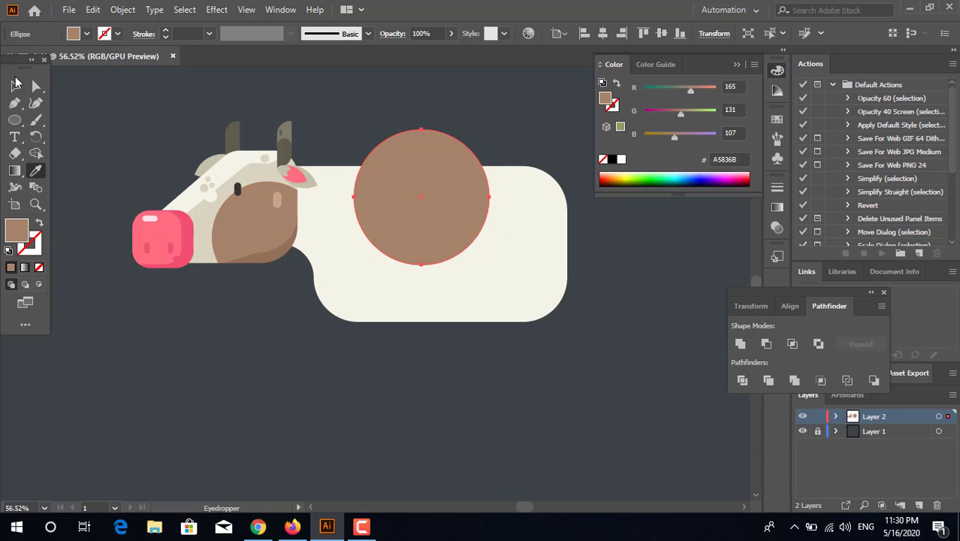
# Move the brown circle toward the shoulders and add two smaller overlapping copies toward the rear of the body
pyautogui.press('v')
pyautogui.click(344, 378)
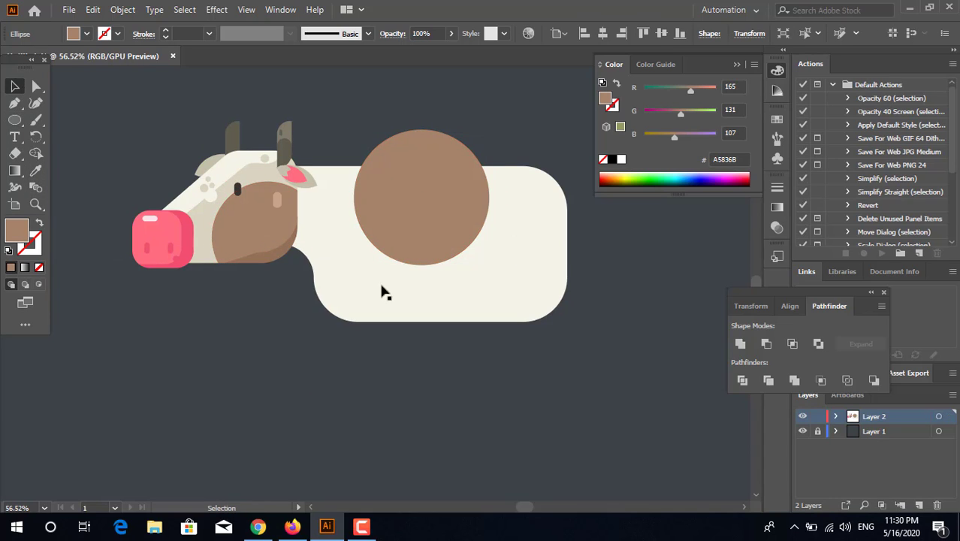
pyautogui.moveTo(425, 211); pyautogui.dragTo(471, 221)
pyautogui.click(524, 409)
pyautogui.moveTo(560, 250); pyautogui.dragTo(471, 272)
pyautogui.click(591, 296)
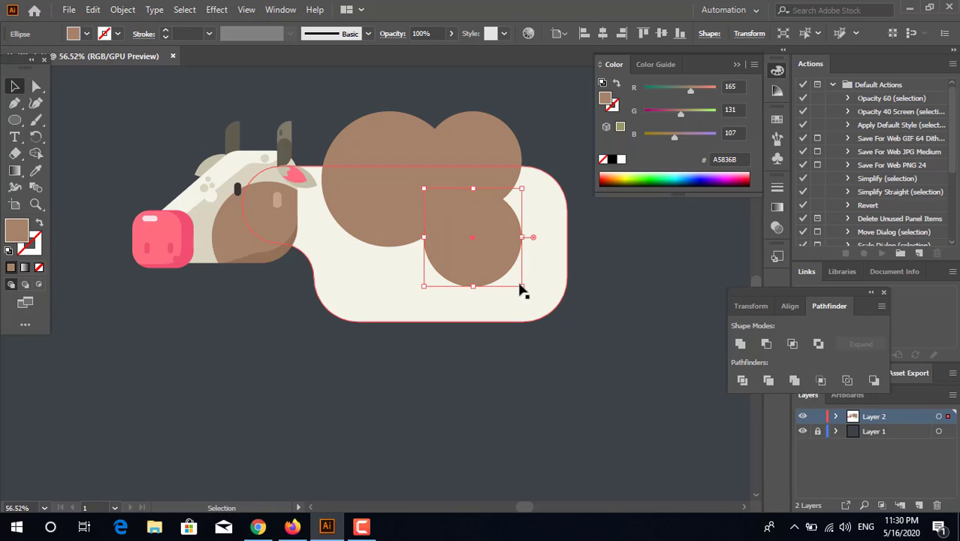
# Scale down and copy the lower circle into two overlapping patches at the rear belly edge and four small spots across the body
pyautogui.click(519, 290)
pyautogui.click(451, 253)
pyautogui.moveTo(520, 287); pyautogui.dragTo(375, 314)
pyautogui.hotkey('ctrl', 'shift', 'a')
pyautogui.click(509, 357)
pyautogui.click(563, 326)
pyautogui.click(568, 414)
pyautogui.click(364, 307)
pyautogui.hotkey('ctrl', 'z')
pyautogui.click(403, 369)
pyautogui.click(375, 302)
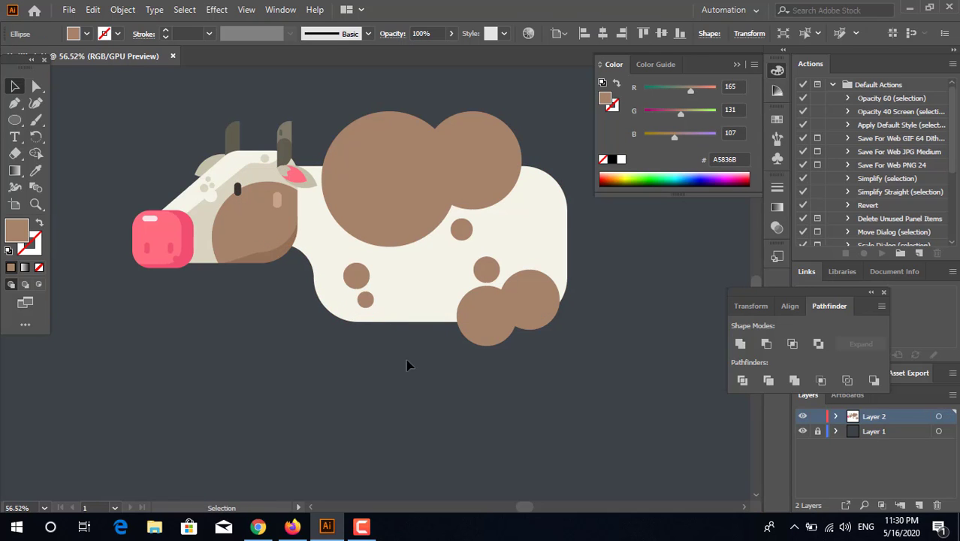
pyautogui.click(405, 360)
# Select all the brown body circles together with the cream body and divide them with Pathfinder
pyautogui.moveTo(591, 398); pyautogui.dragTo(544, 372)
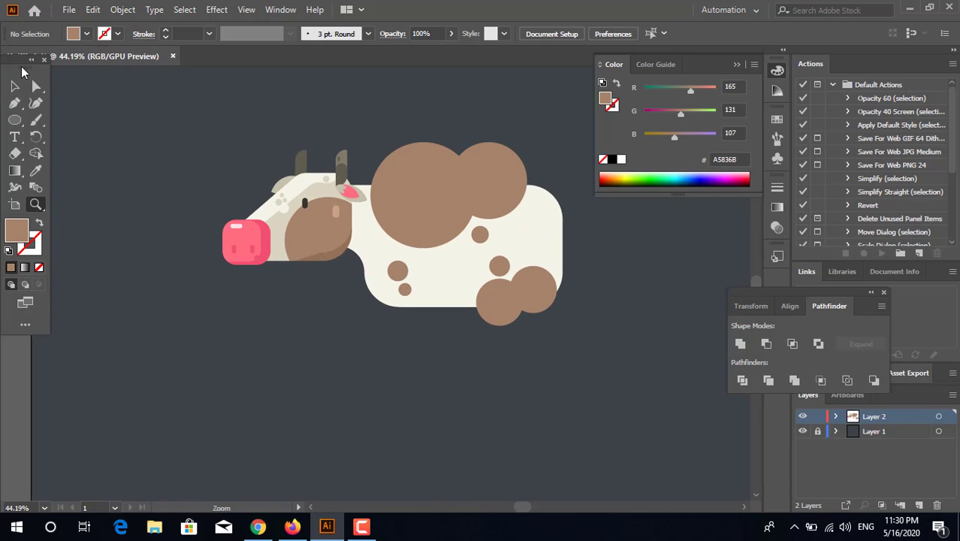
pyautogui.click(398, 164)
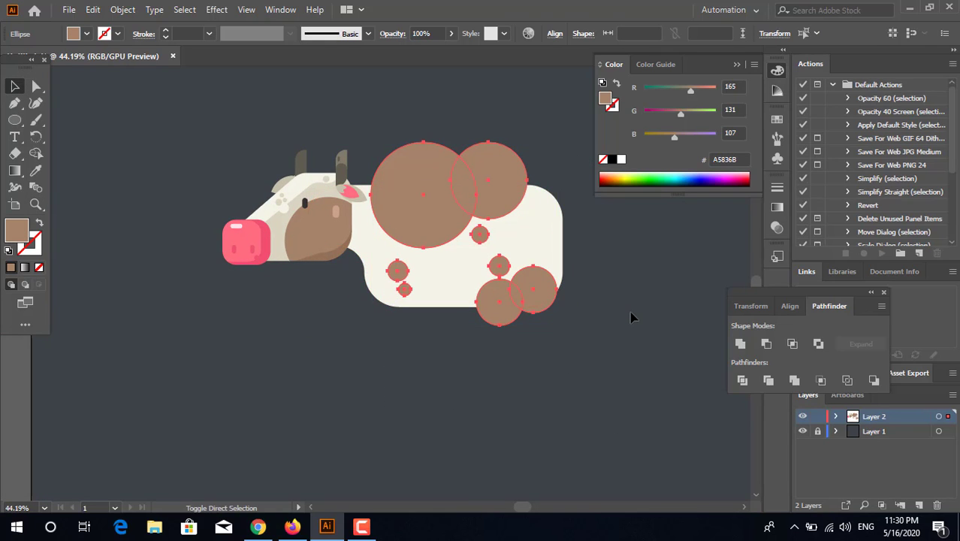
pyautogui.keyDown('shift'); pyautogui.click(515, 238); pyautogui.keyUp('shift')
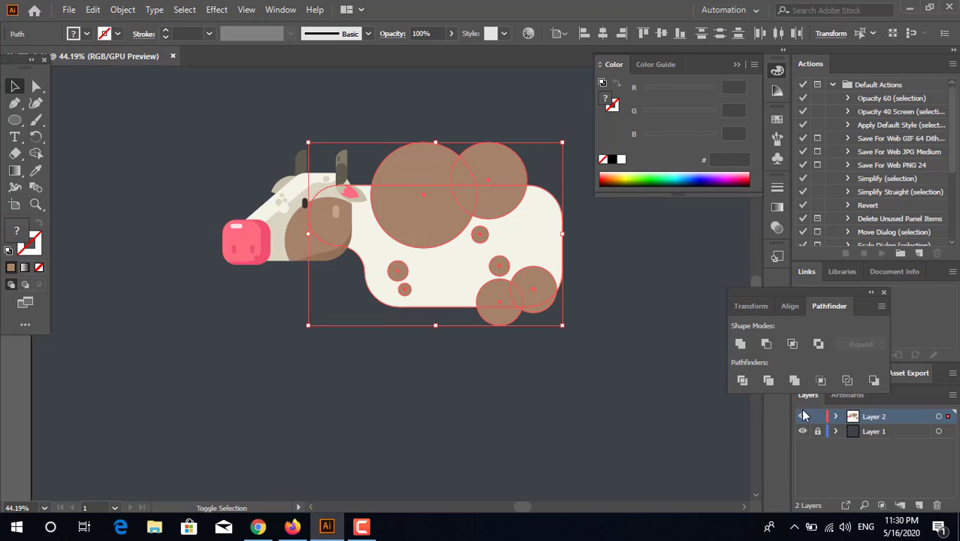
pyautogui.click(746, 383)
# Isolate the divided group, delete the brown pieces outside the body outline, and leave isolation
pyautogui.doubleClick(418, 161)
pyautogui.click(422, 161)
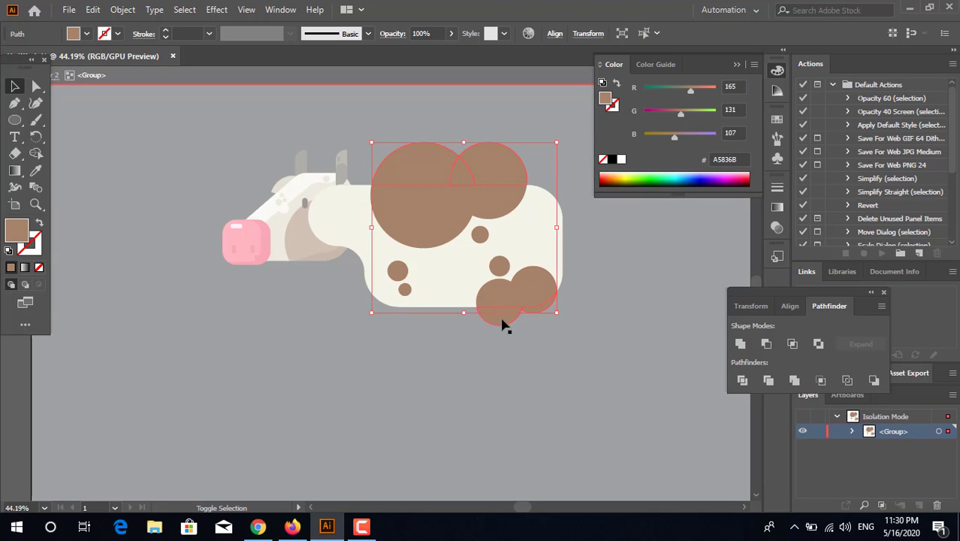
pyautogui.press('Delete')
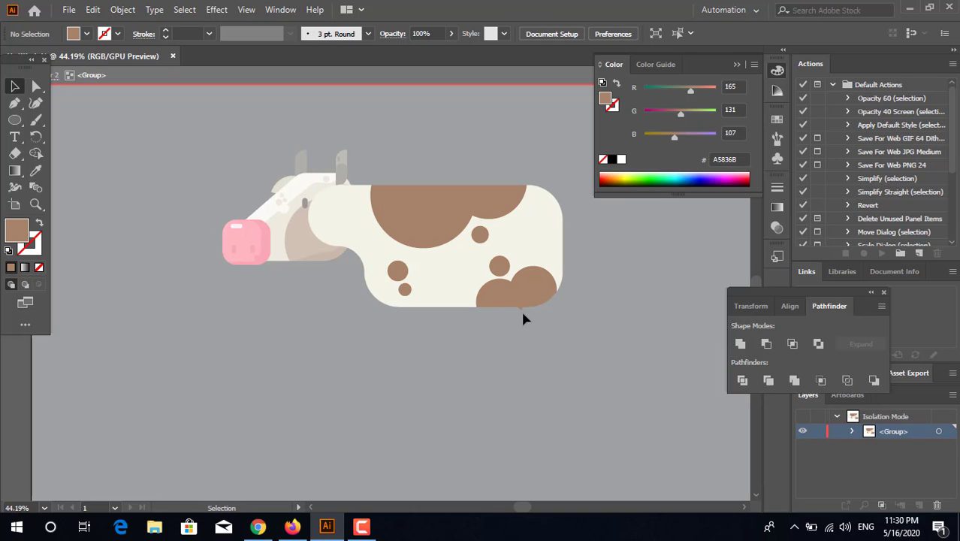
pyautogui.doubleClick(522, 304)
pyautogui.doubleClick(568, 329)
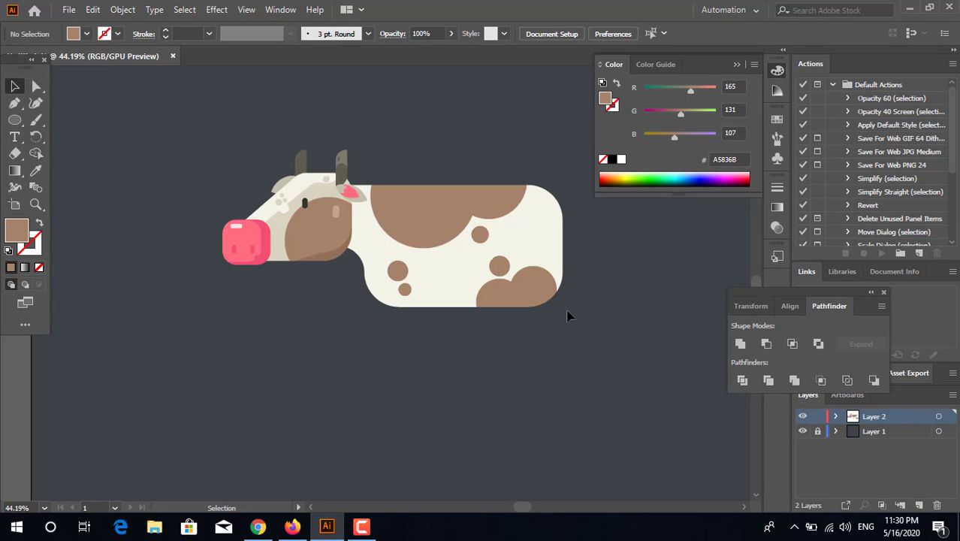
# Examine the whole cow and its trimmed brown body patches at different zoom levels
pyautogui.press('z')
pyautogui.moveTo(617, 331); pyautogui.dragTo(532, 368)
pyautogui.moveTo(466, 354); pyautogui.dragTo(393, 360)
pyautogui.moveTo(393, 360); pyautogui.dragTo(370, 326)
pyautogui.moveTo(425, 271); pyautogui.dragTo(496, 281)
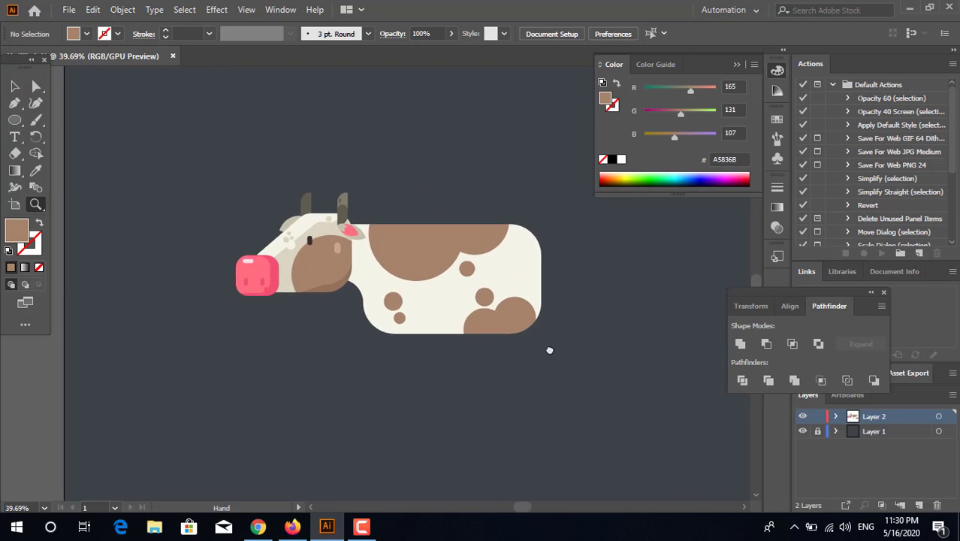
pyautogui.moveTo(548, 349); pyautogui.dragTo(527, 330)
pyautogui.moveTo(508, 274); pyautogui.dragTo(545, 278)
pyautogui.moveTo(471, 311); pyautogui.dragTo(496, 315)
pyautogui.moveTo(432, 279); pyautogui.dragTo(452, 279)
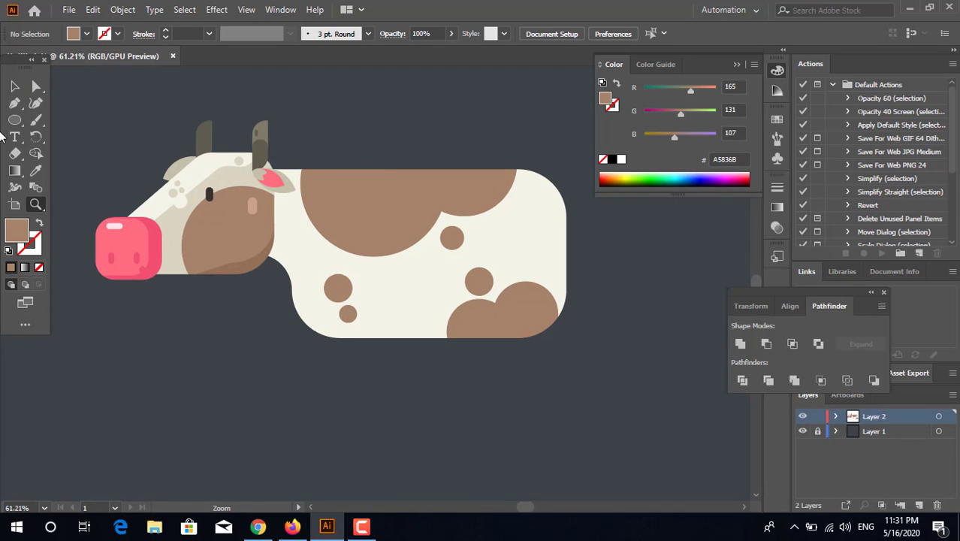
pyautogui.press('v')
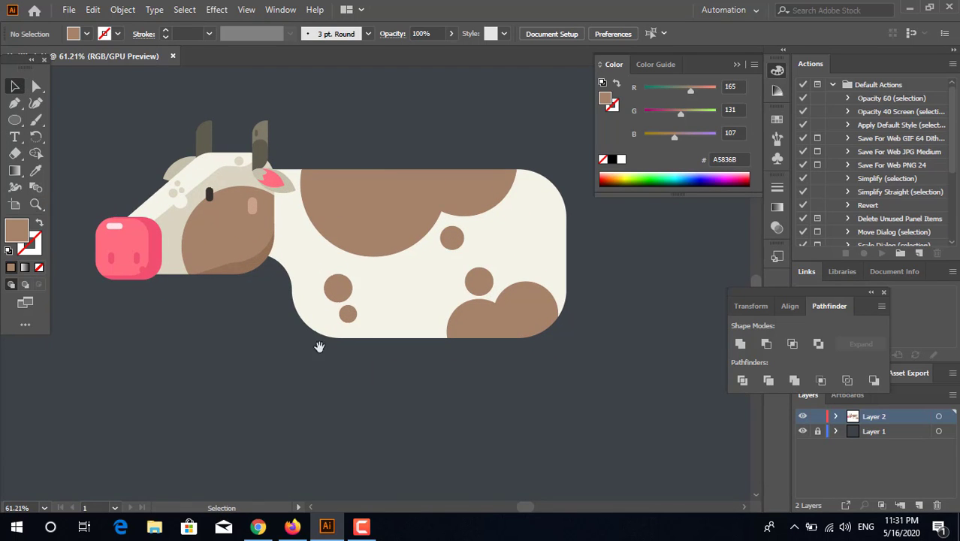
# Draw a closed Pen shape covering the back of the head, running down the neck with a point jutting into the chest
pyautogui.moveTo(319, 346); pyautogui.dragTo(350, 361)
pyautogui.press('z')
pyautogui.moveTo(323, 245); pyautogui.dragTo(363, 246)
pyautogui.click(16, 107)
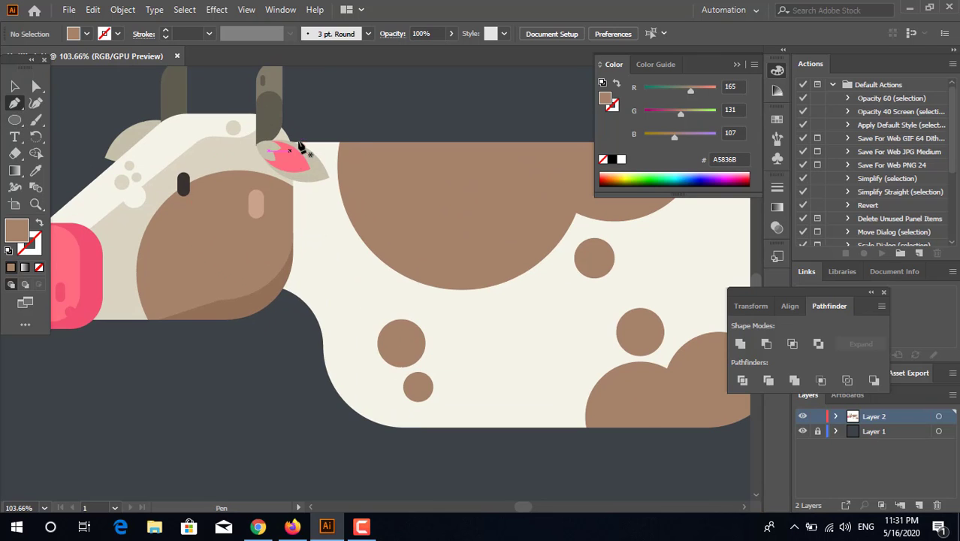
pyautogui.moveTo(319, 284); pyautogui.dragTo(338, 321)
pyautogui.hotkey('ctrl', 'z')
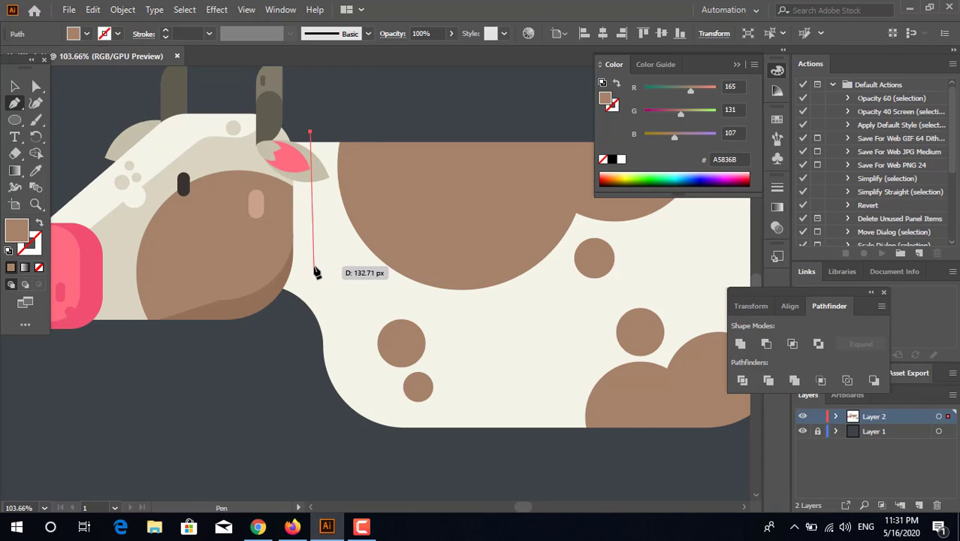
pyautogui.click(310, 265)
pyautogui.click(353, 307)
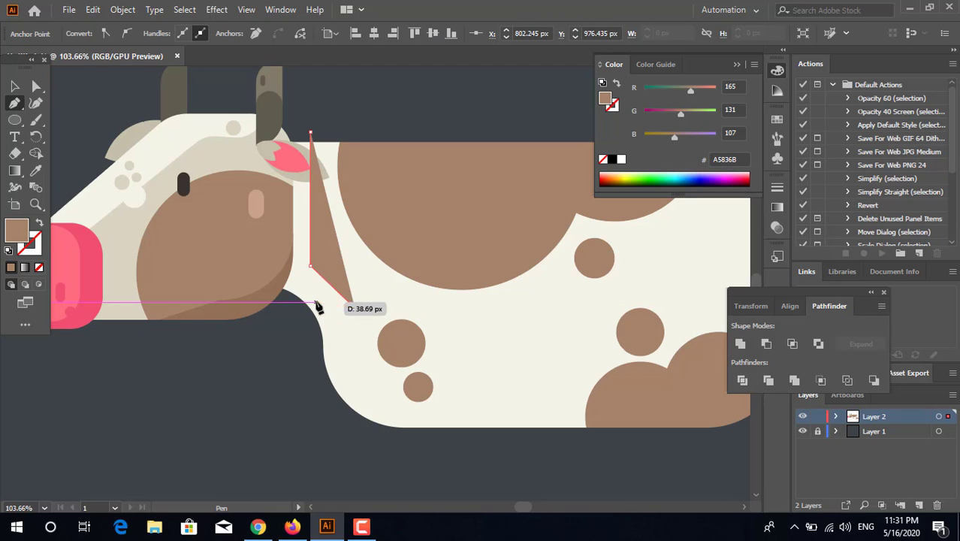
pyautogui.click(316, 304)
pyautogui.click(315, 366)
pyautogui.keyDown('shift'); pyautogui.click(110, 366); pyautogui.keyUp('shift')
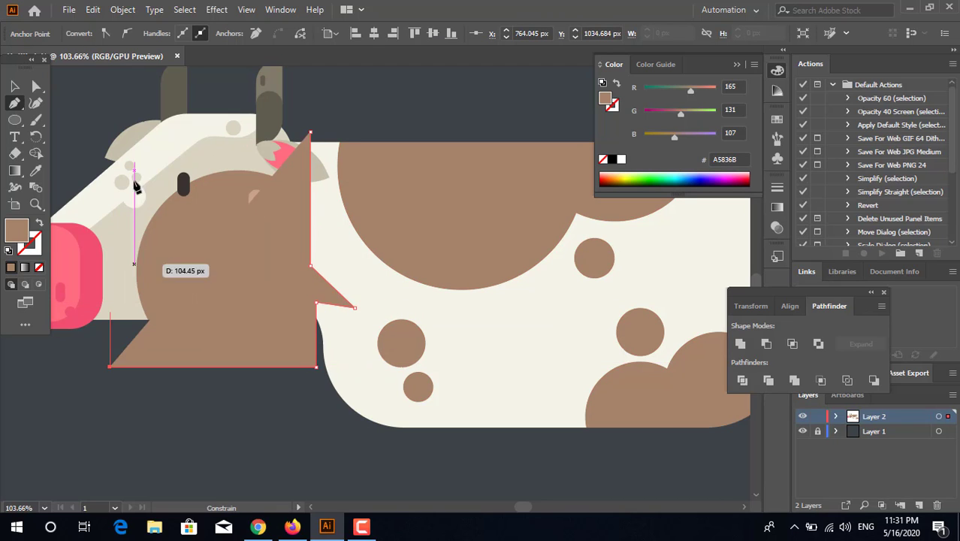
pyautogui.keyDown('shift'); pyautogui.click(110, 109); pyautogui.keyUp('shift')
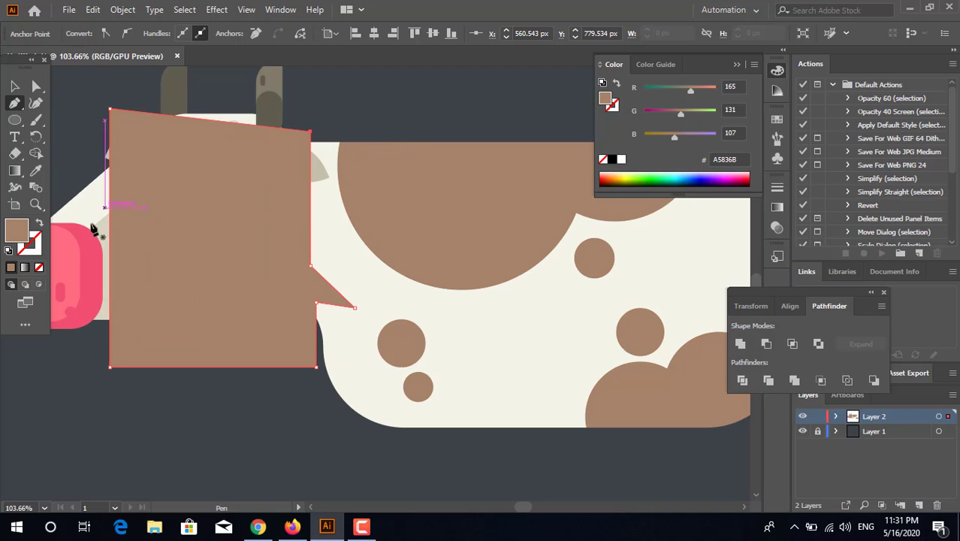
# Fill the neck shape with the head's beige shading color D8D5C0 and place it behind the head
pyautogui.click(35, 172)
pyautogui.click(111, 219)
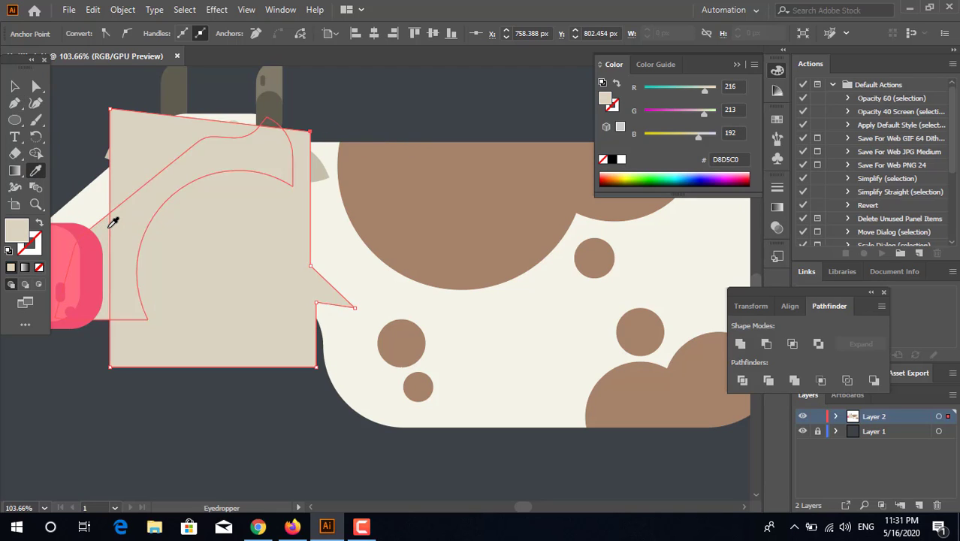
pyautogui.hotkey('ctrl', ']')
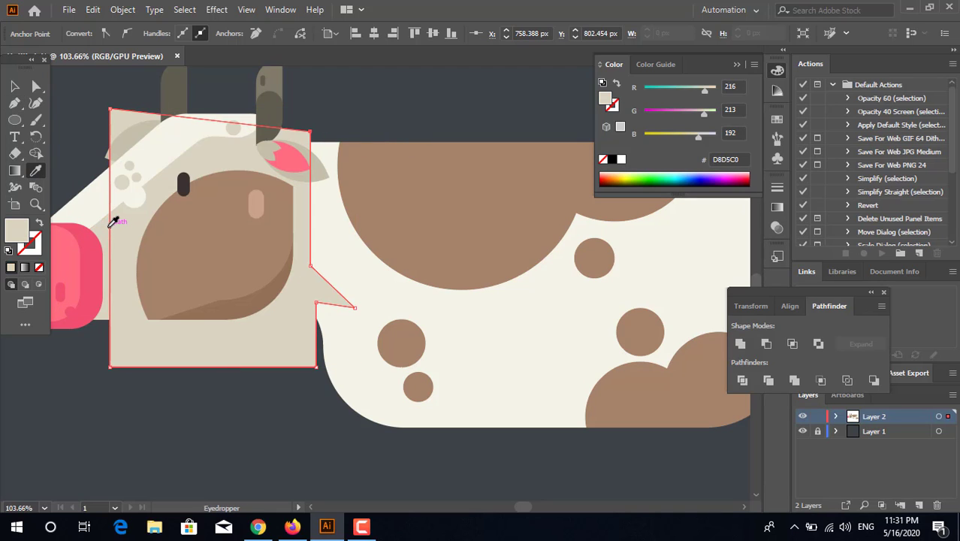
pyautogui.click(36, 85)
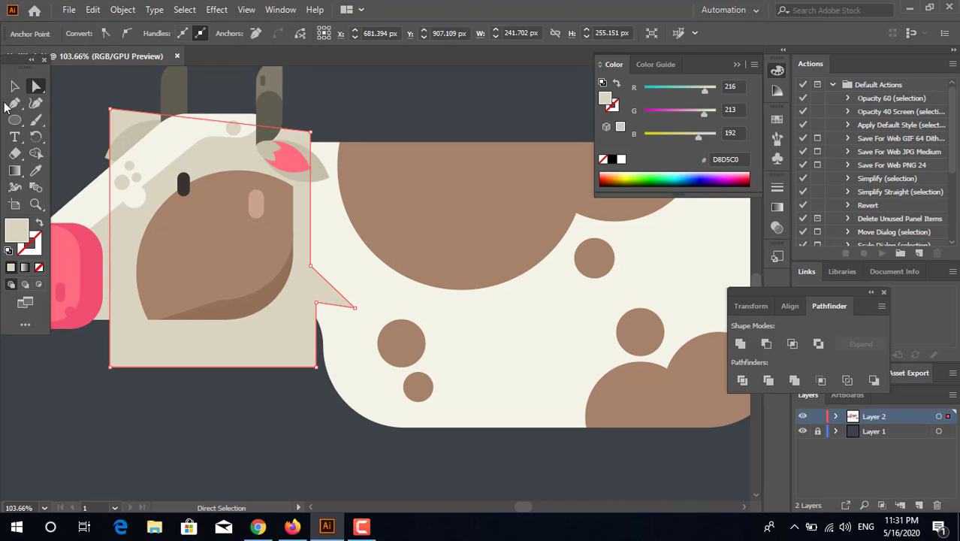
pyautogui.click(15, 86)
pyautogui.click(358, 102)
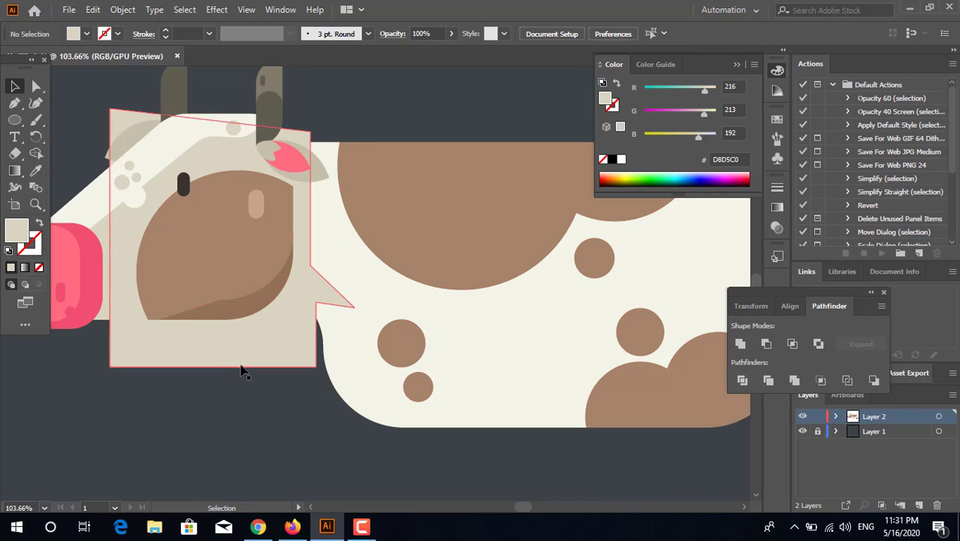
# Round the three corners around the neck shape's jutting point to 7.23 px
pyautogui.click(242, 363)
pyautogui.click(37, 87)
pyautogui.click(316, 304)
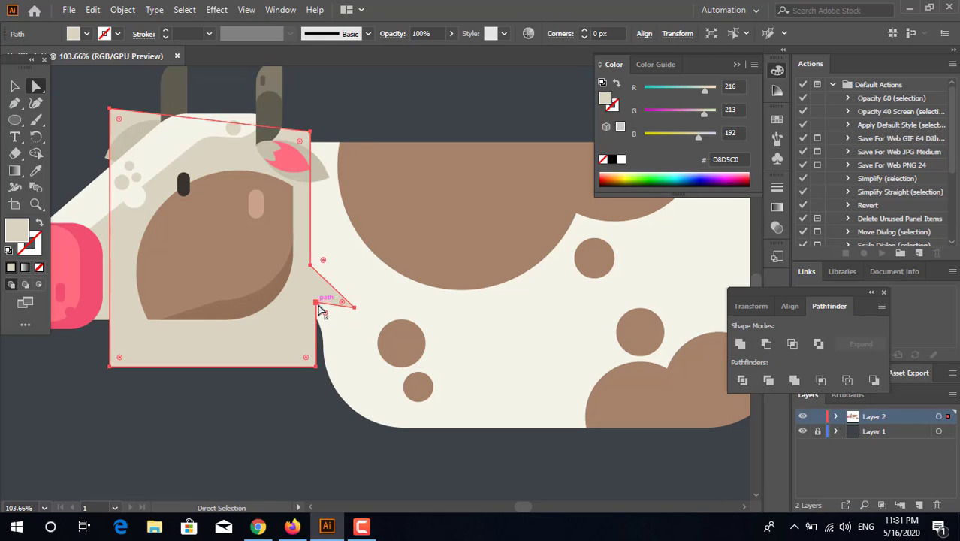
pyautogui.click(316, 302)
pyautogui.keyDown('shift'); pyautogui.click(354, 308); pyautogui.keyUp('shift')
pyautogui.keyDown('shift'); pyautogui.click(310, 266); pyautogui.keyUp('shift')
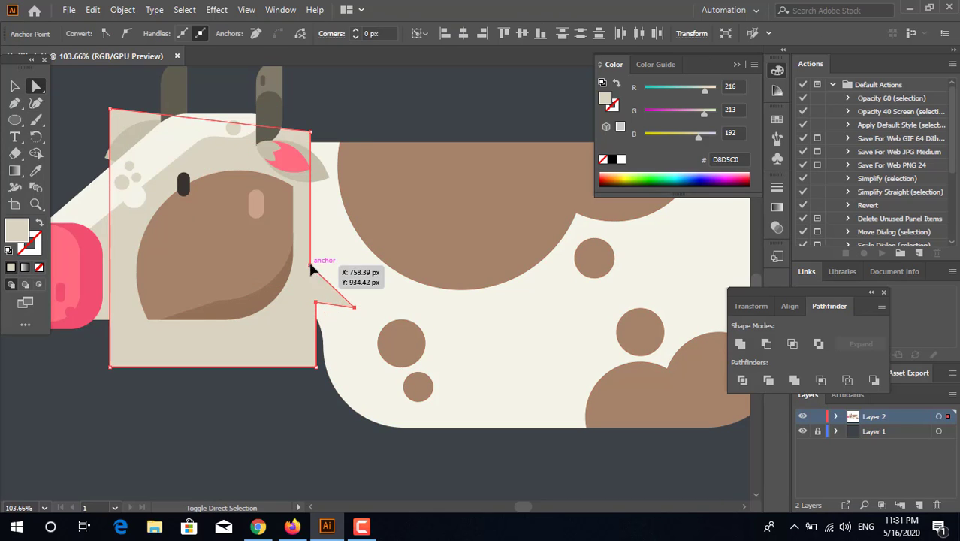
pyautogui.moveTo(326, 268); pyautogui.dragTo(323, 279)
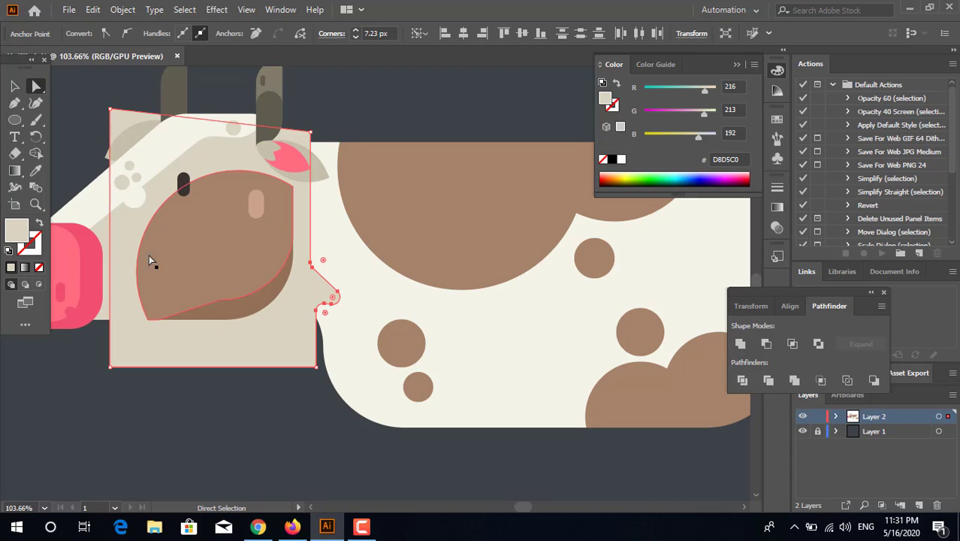
# Divide the neck shape together with the body group in Pathfinder, remove the pieces outside the body, and leave isolation
pyautogui.click(14, 86)
pyautogui.keyDown('shift'); pyautogui.click(368, 375); pyautogui.keyUp('shift')
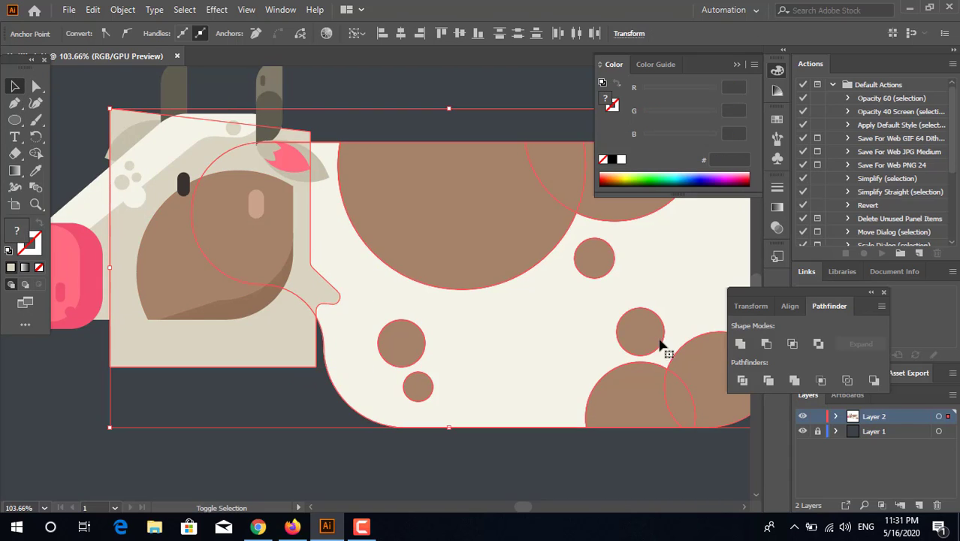
pyautogui.click(740, 381)
pyautogui.doubleClick(277, 344)
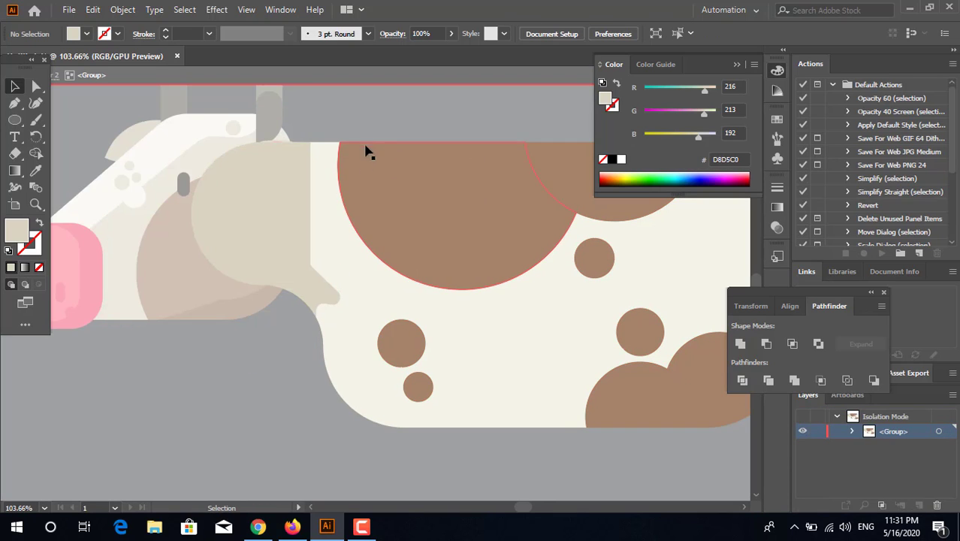
pyautogui.doubleClick(382, 114)
# Draw a small beige circle on the cream chest just beside the neck shading, above its jutting point
pyautogui.press('z')
pyautogui.moveTo(444, 235); pyautogui.dragTo(357, 281)
pyautogui.press('space')
pyautogui.moveTo(391, 324); pyautogui.dragTo(400, 398)
pyautogui.moveTo(379, 326); pyautogui.dragTo(548, 331)
pyautogui.click(21, 127)
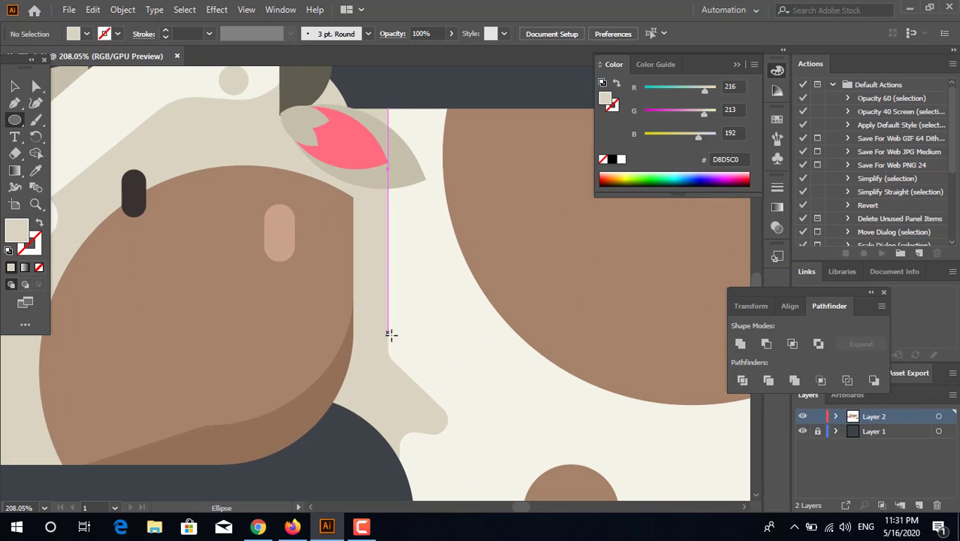
pyautogui.moveTo(387, 331)
pyautogui.mouseDown()
pyautogui.moveTo(418, 363)
pyautogui.moveTo(417, 352)
pyautogui.mouseUp()
pyautogui.click(14, 87)
pyautogui.click(420, 372)
pyautogui.click(352, 508)
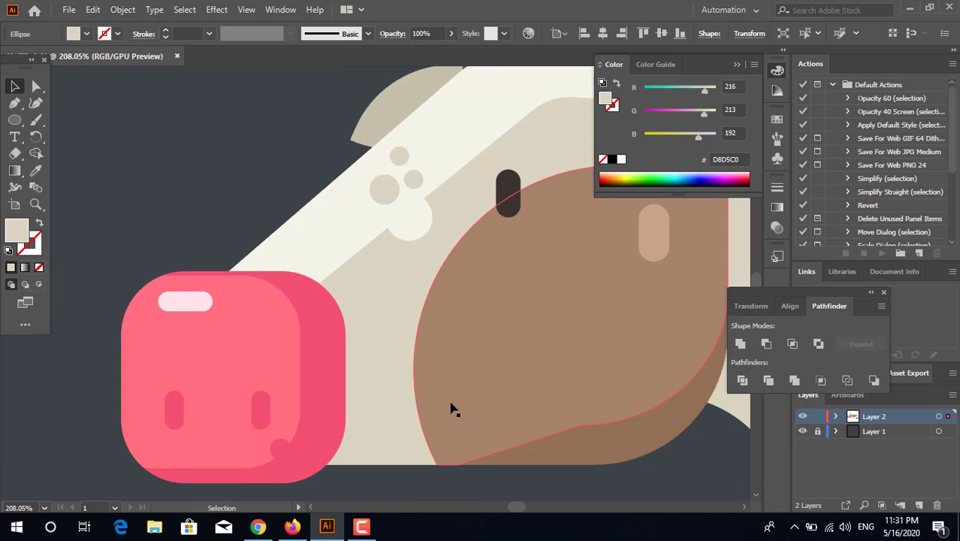
pyautogui.press('z')
pyautogui.moveTo(507, 264); pyautogui.dragTo(427, 302)
pyautogui.moveTo(557, 304); pyautogui.dragTo(340, 268)
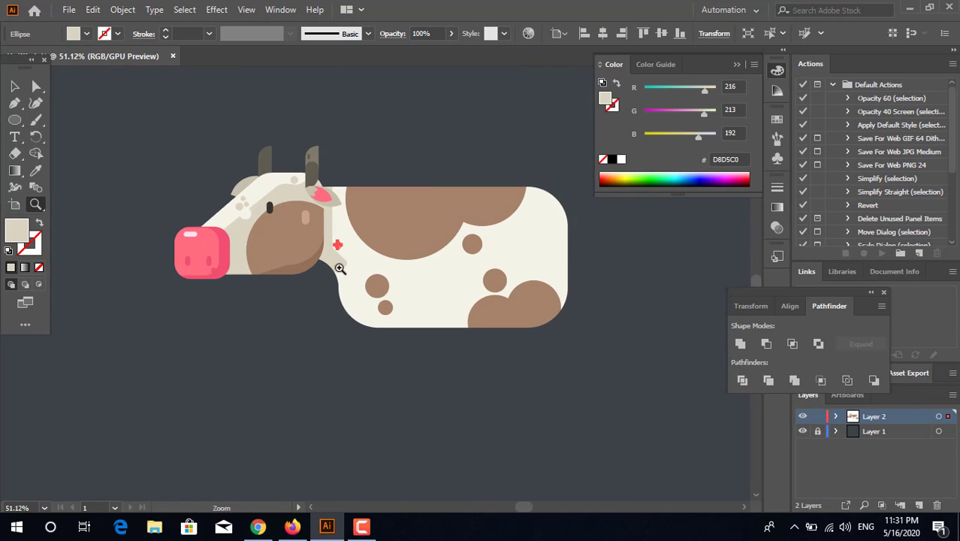
pyautogui.click(14, 86)
pyautogui.click(315, 367)
# Add a small rounded rectangle highlight near the upper edge of the large brown back patch, filled with C9A389
pyautogui.press('z')
pyautogui.moveTo(451, 449); pyautogui.dragTo(462, 408)
pyautogui.moveTo(392, 211); pyautogui.dragTo(514, 264)
pyautogui.moveTo(530, 264); pyautogui.dragTo(487, 260)
pyautogui.click(25, 127)
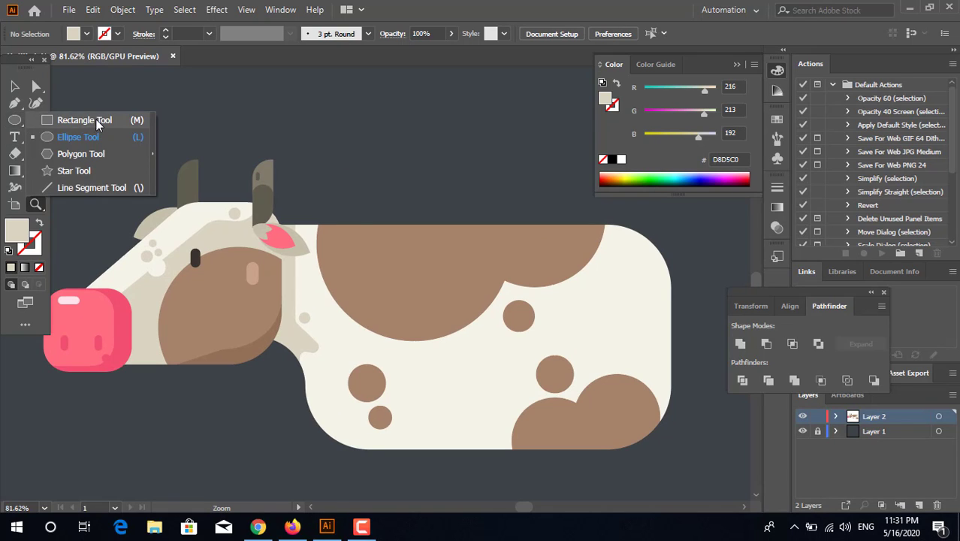
pyautogui.click(96, 120)
pyautogui.moveTo(351, 232); pyautogui.dragTo(377, 246)
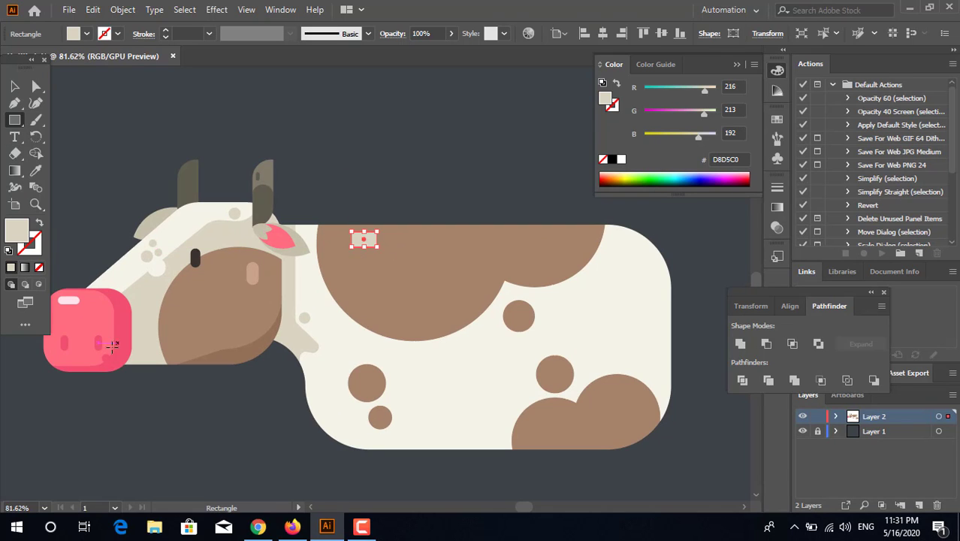
pyautogui.click(35, 171)
pyautogui.click(253, 277)
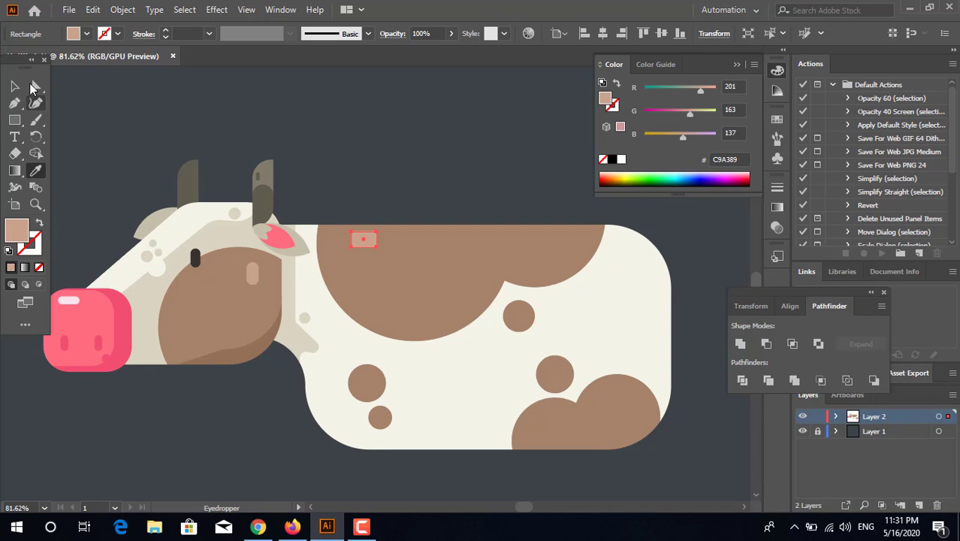
pyautogui.click(33, 86)
pyautogui.moveTo(369, 240); pyautogui.dragTo(365, 236)
pyautogui.click(474, 190)
# Examine the whole cow with its back patch highlight at different zoom levels
pyautogui.press('z')
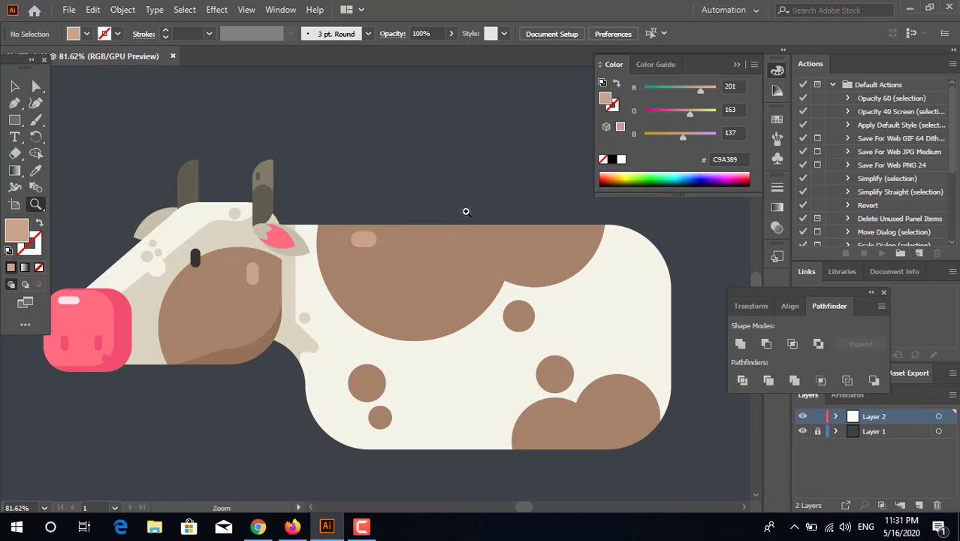
pyautogui.moveTo(489, 283); pyautogui.dragTo(409, 269)
pyautogui.press('space')
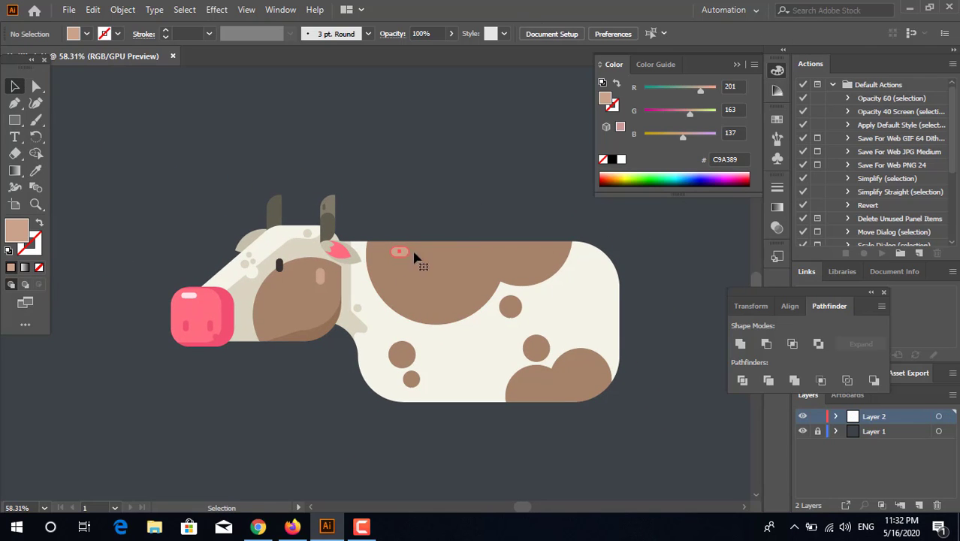
pyautogui.click(399, 251)
pyautogui.click(477, 172)
pyautogui.press('space')
pyautogui.press('z')
pyautogui.moveTo(575, 423); pyautogui.dragTo(595, 458)
pyautogui.moveTo(610, 422); pyautogui.dragTo(535, 422)
pyautogui.press('space')
pyautogui.moveTo(544, 421); pyautogui.dragTo(547, 362)
pyautogui.press('space')
pyautogui.moveTo(544, 369); pyautogui.dragTo(488, 386)
# Draw a small circle near the upper rear of the body and fill it with the cream color F4F3E9
pyautogui.rightClick(15, 121)
pyautogui.click(95, 138)
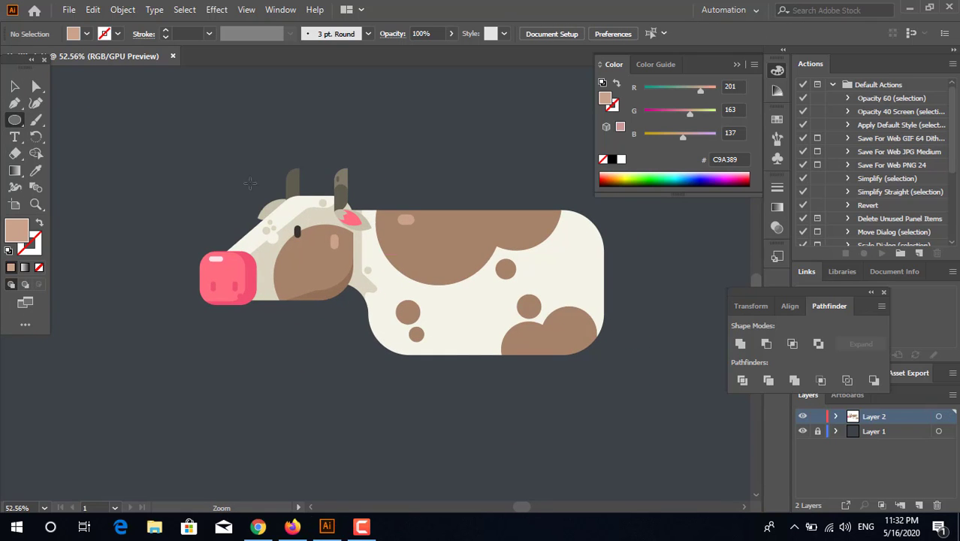
pyautogui.moveTo(547, 231); pyautogui.dragTo(567, 238)
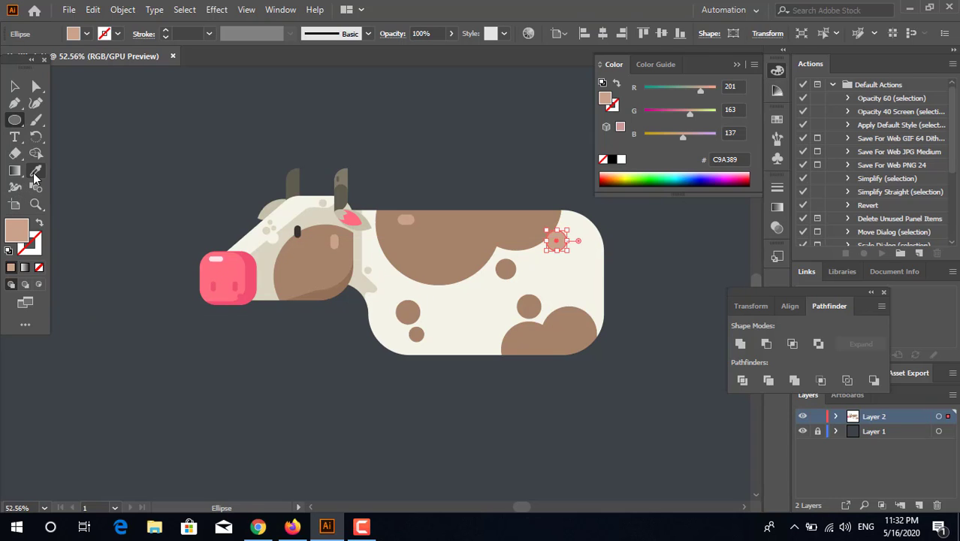
pyautogui.click(34, 172)
pyautogui.click(287, 211)
pyautogui.click(15, 87)
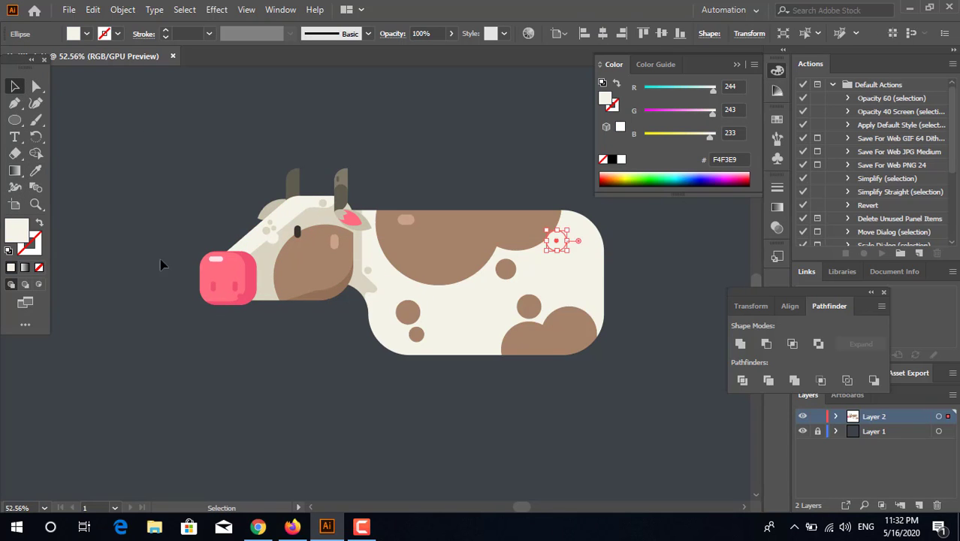
pyautogui.click(303, 419)
# Move the small circle to the lower edge of the belly and recolor it with the neck shading's beige D8D5C0
pyautogui.moveTo(557, 236); pyautogui.dragTo(469, 347)
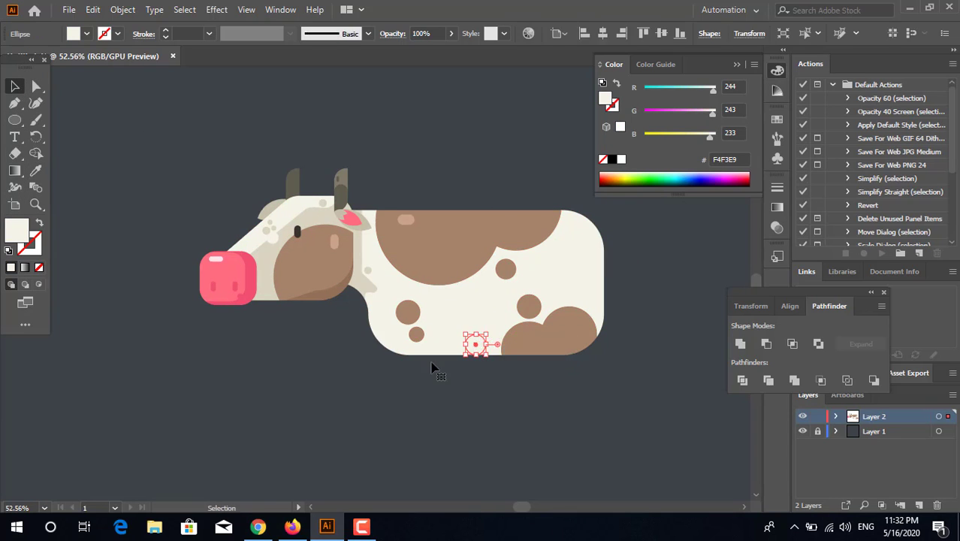
pyautogui.click(37, 174)
pyautogui.click(364, 281)
pyautogui.press('z')
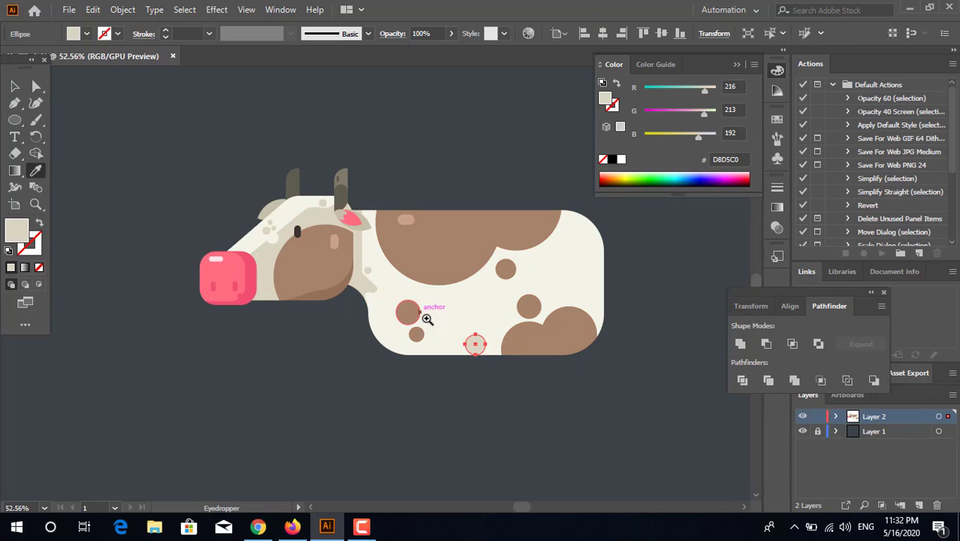
pyautogui.click(454, 336)
# Distribute copies of the beige circle as spots: a smaller one beside it, one at the chest, and two near the rear
pyautogui.click(13, 89)
pyautogui.click(415, 393)
pyautogui.moveTo(488, 350); pyautogui.dragTo(597, 291)
pyautogui.click(502, 403)
pyautogui.click(508, 425)
pyautogui.click(414, 396)
pyautogui.click(684, 439)
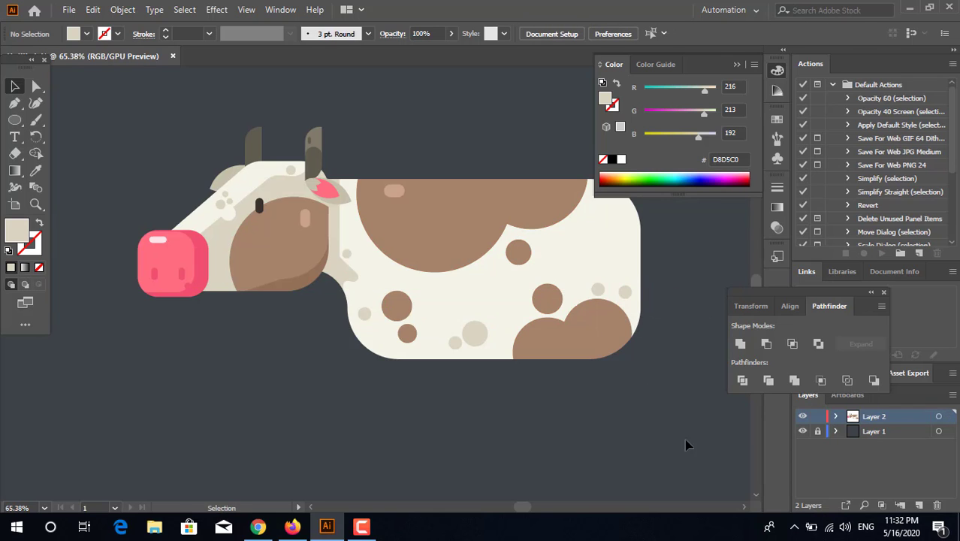
# Draw a tall, narrow leg rectangle below the front of the body and fill it with the body cream F4F3E9
pyautogui.moveTo(682, 437); pyautogui.dragTo(467, 339)
pyautogui.moveTo(570, 309); pyautogui.dragTo(652, 341)
pyautogui.moveTo(637, 377); pyautogui.dragTo(601, 422)
pyautogui.moveTo(462, 352); pyautogui.dragTo(535, 323)
pyautogui.moveTo(11, 118); pyautogui.dragTo(53, 118)
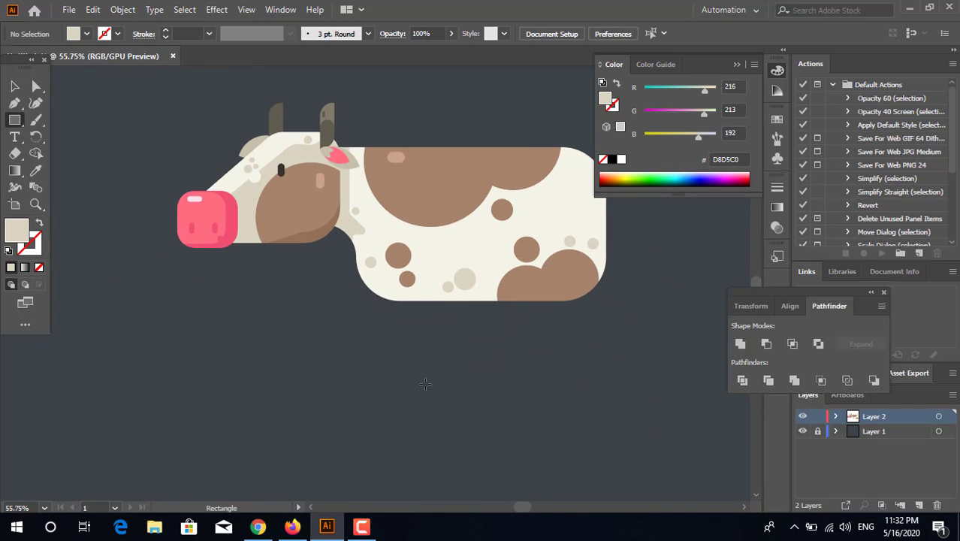
pyautogui.moveTo(371, 323); pyautogui.dragTo(408, 420)
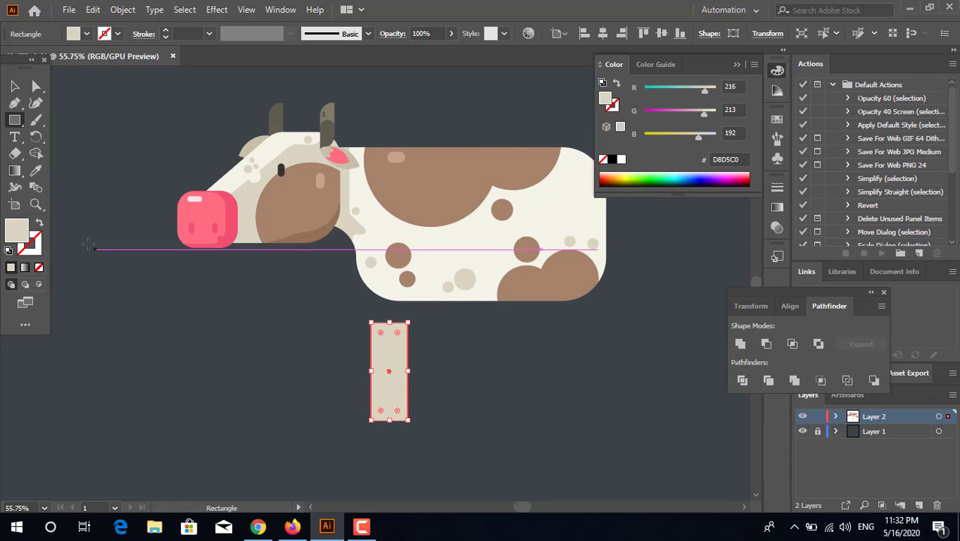
pyautogui.click(35, 170)
pyautogui.click(375, 234)
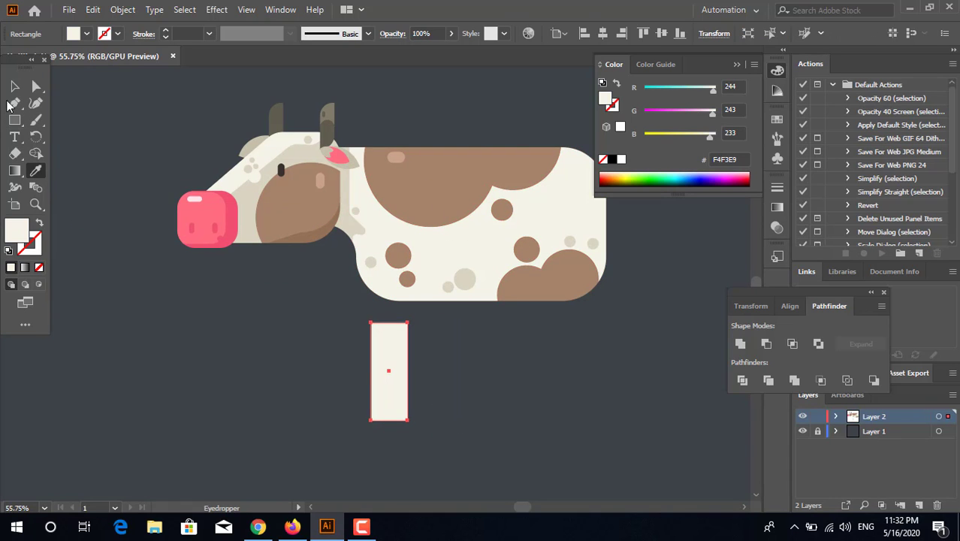
# Add a narrower, shorter copy of the leg rectangle at its lower end, aligned to its front edge
pyautogui.click(14, 87)
pyautogui.moveTo(449, 403); pyautogui.dragTo(478, 346)
pyautogui.moveTo(425, 308); pyautogui.dragTo(426, 404)
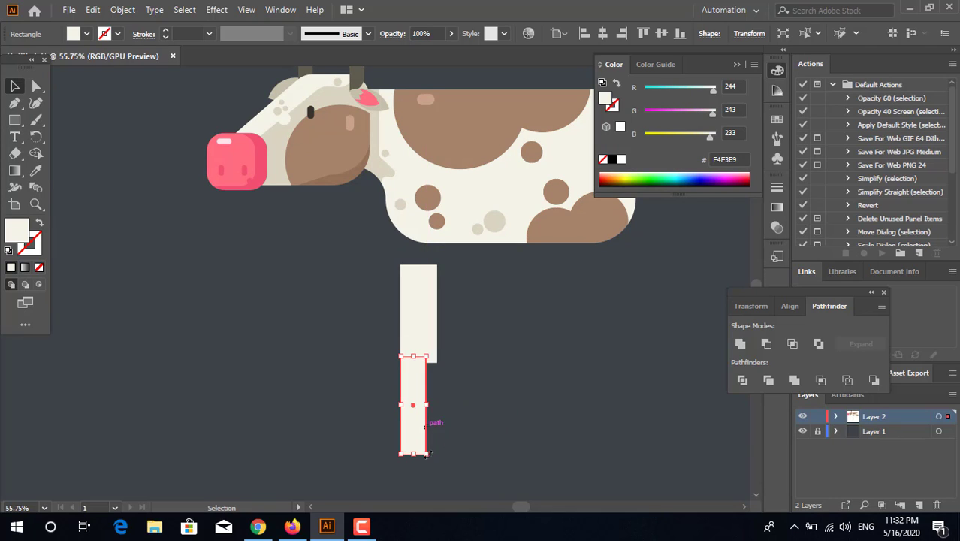
pyautogui.moveTo(413, 454); pyautogui.dragTo(413, 407)
pyautogui.click(500, 399)
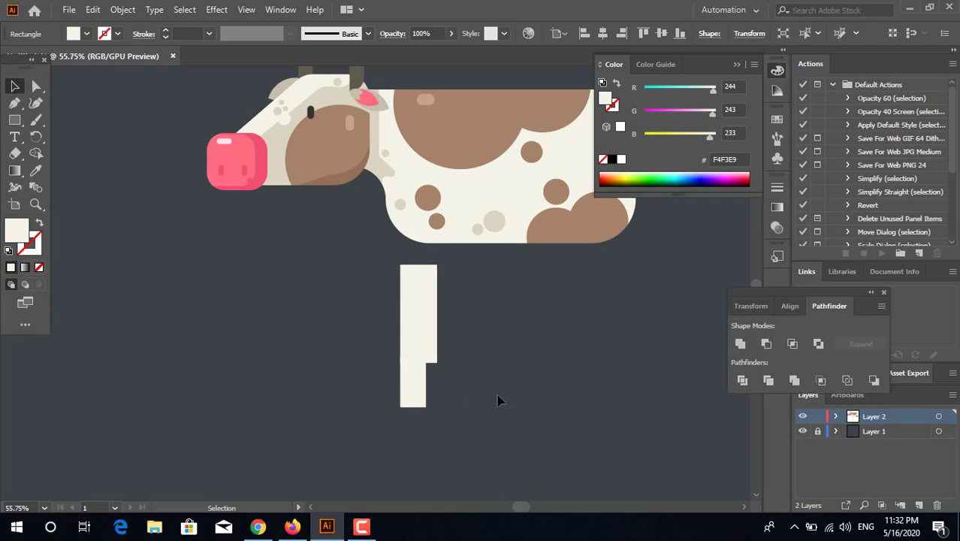
# Narrow the lower leg rectangle to about half the upper one's width and make the two rectangles meet edge to edge
pyautogui.moveTo(468, 392); pyautogui.dragTo(508, 445)
pyautogui.hotkey('ctrl', 'a')
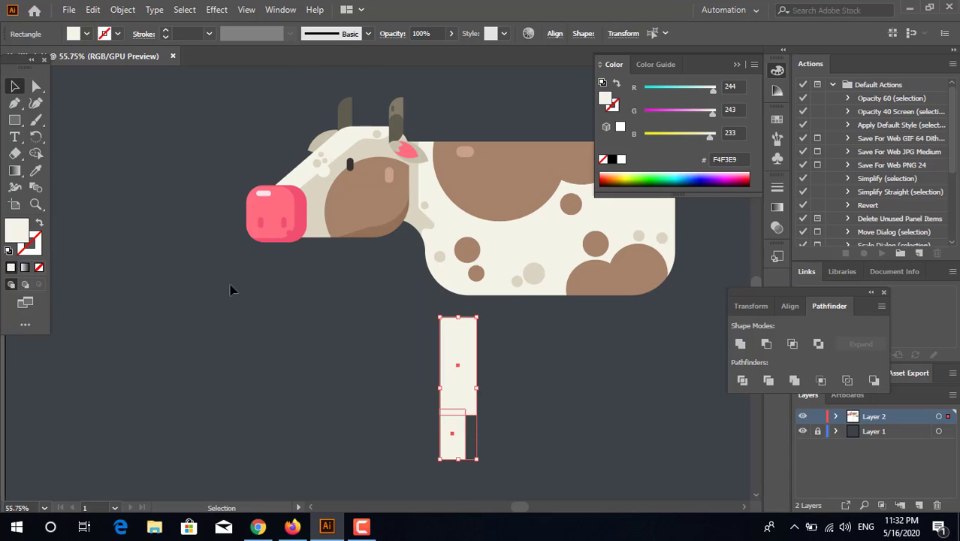
pyautogui.click(37, 88)
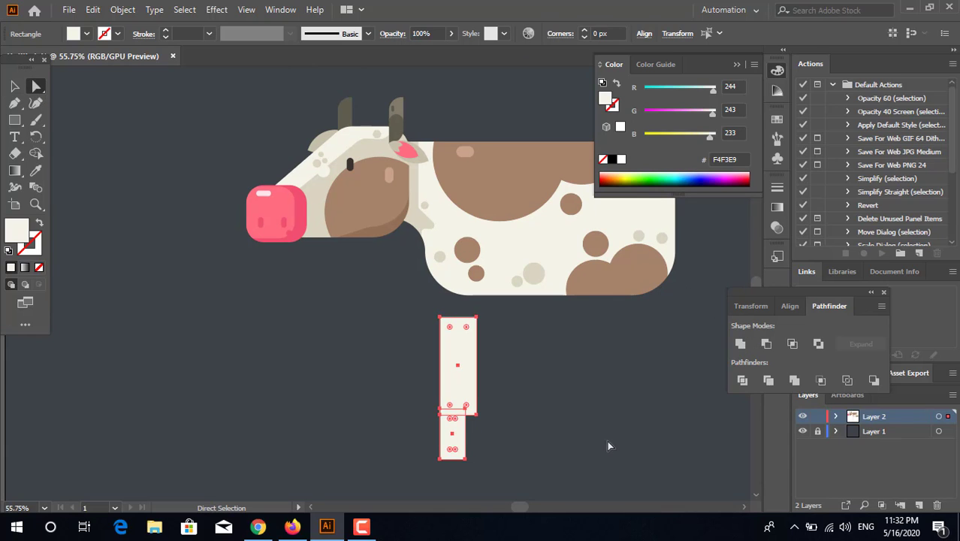
pyautogui.press('v')
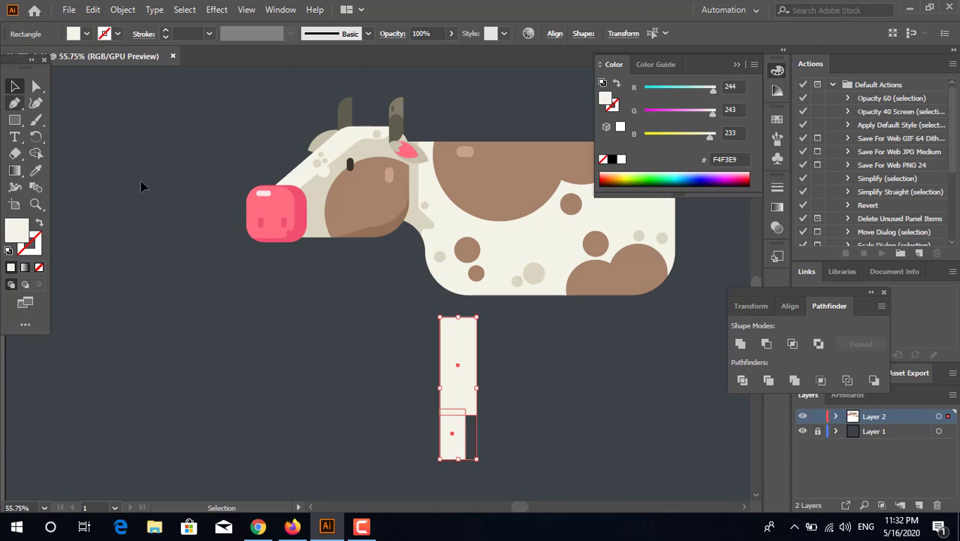
pyautogui.click(465, 436)
pyautogui.moveTo(466, 436); pyautogui.dragTo(459, 409)
pyautogui.click(511, 446)
pyautogui.click(473, 412)
pyautogui.click(497, 439)
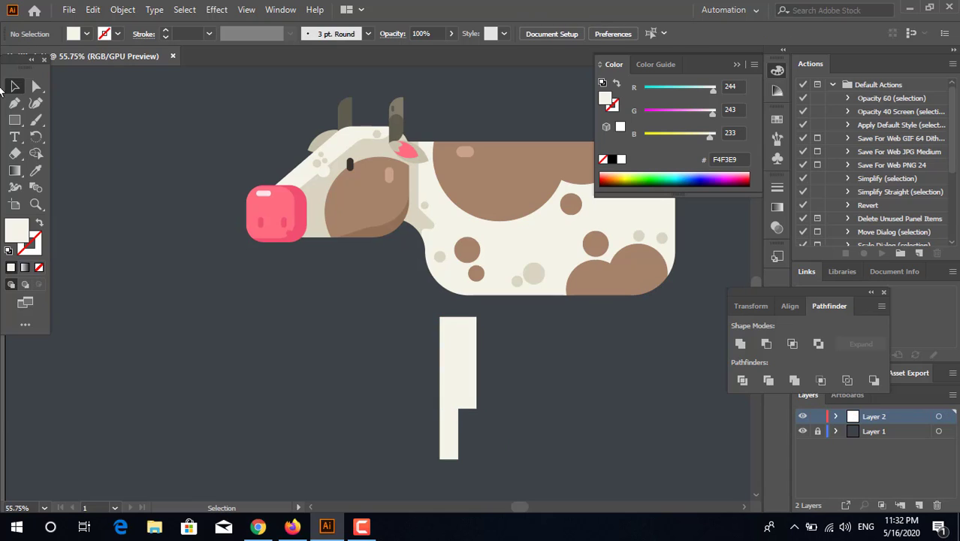
# Unite the two leg rectangles with Pathfinder and round both corners of the step at the back to 16.75 px
pyautogui.moveTo(496, 448); pyautogui.dragTo(418, 390)
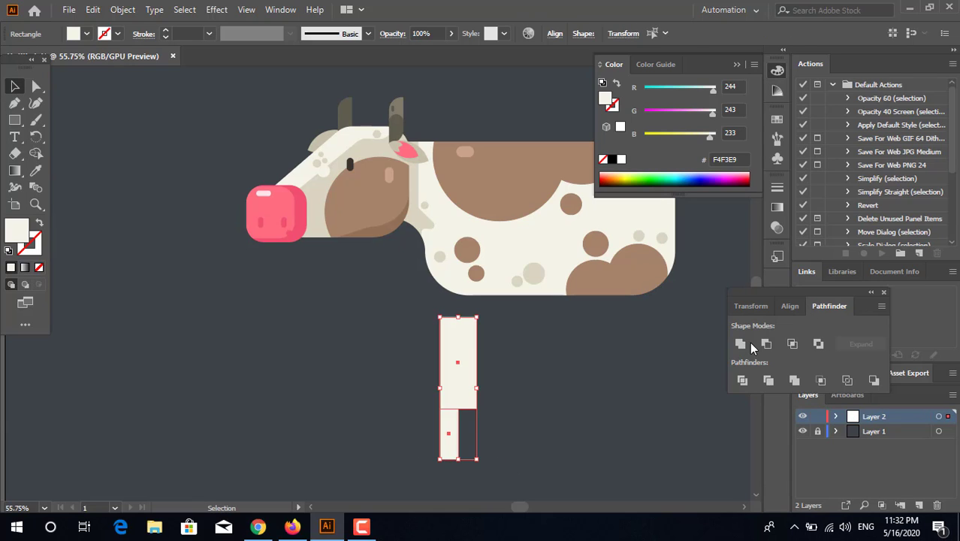
pyautogui.click(751, 344)
pyautogui.click(36, 87)
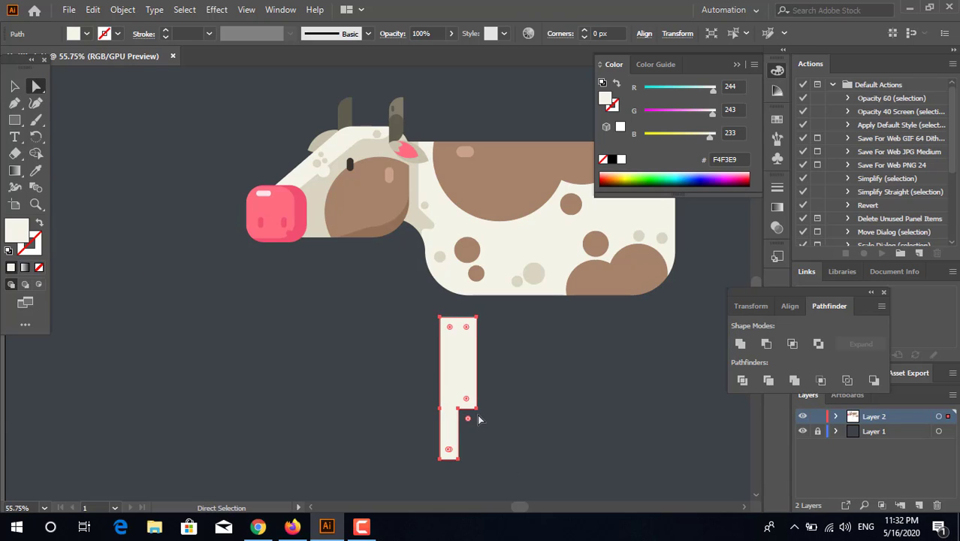
pyautogui.moveTo(454, 398); pyautogui.dragTo(516, 490)
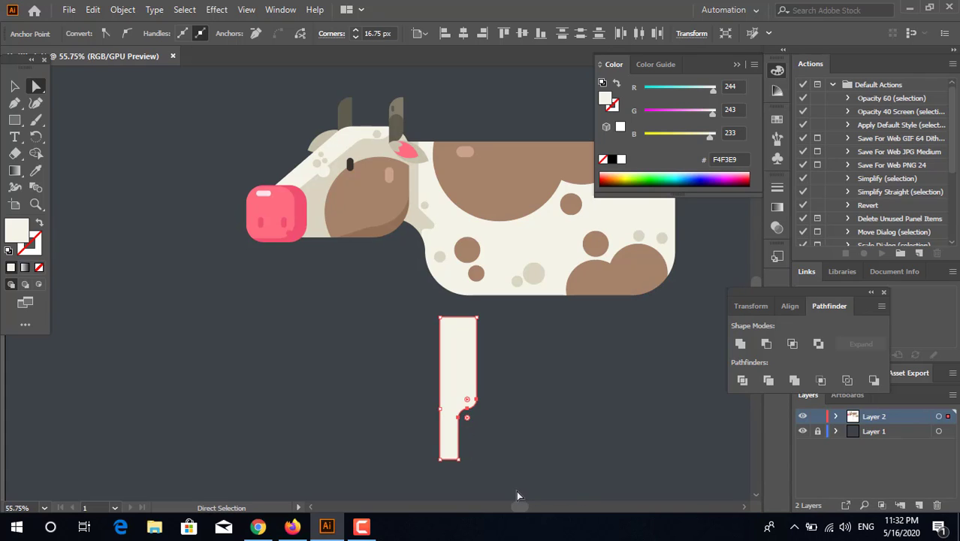
# Round both top corners of the leg to 33.51 px so its upper end becomes a full semicircle
pyautogui.moveTo(469, 317); pyautogui.dragTo(487, 335)
pyautogui.hotkey('ctrl', 'z')
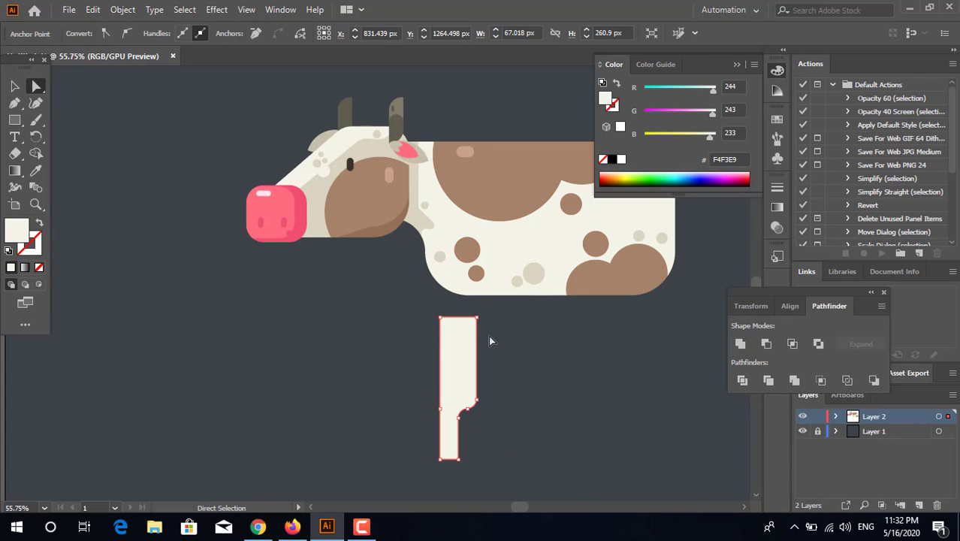
pyautogui.moveTo(414, 316); pyautogui.dragTo(455, 453)
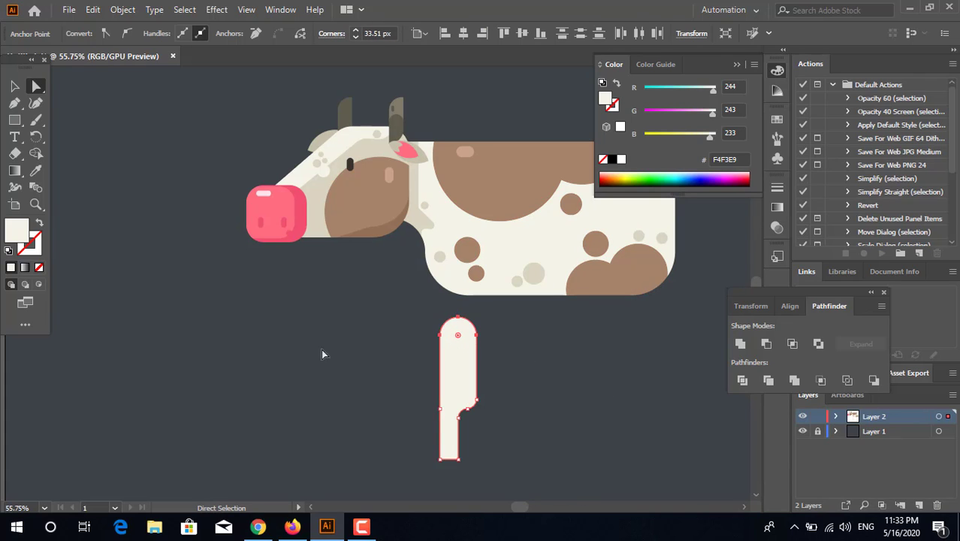
pyautogui.click(15, 87)
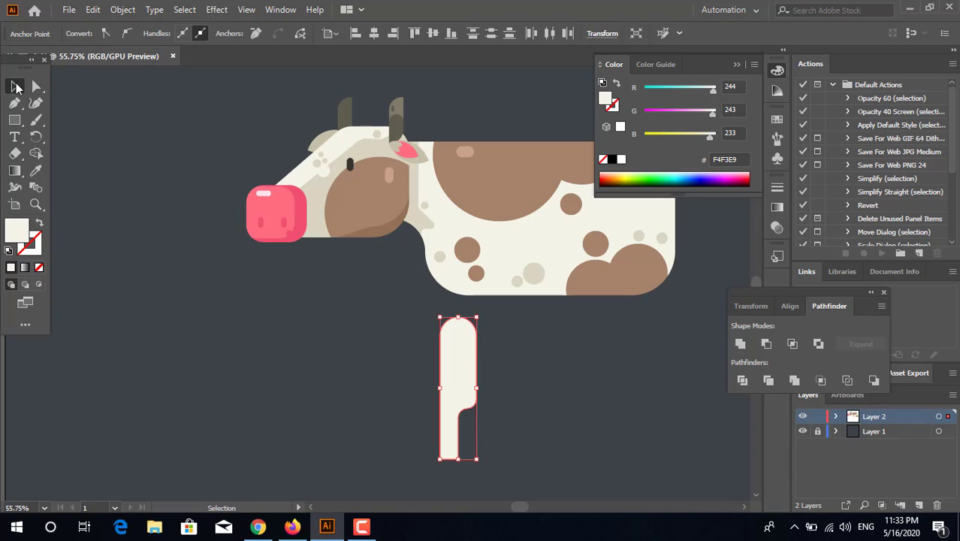
pyautogui.click(509, 448)
pyautogui.click(456, 449)
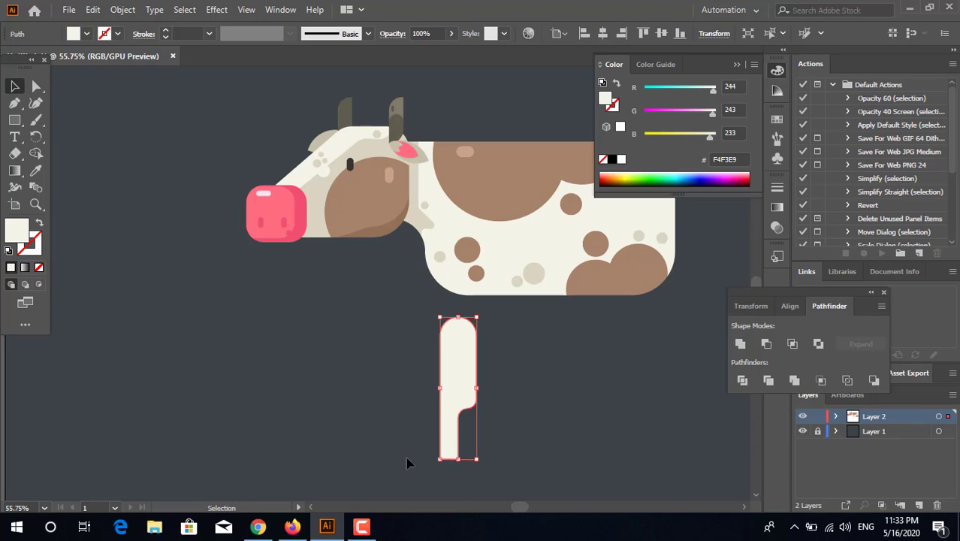
# Round the back corner at the leg's lower end to 27.02 px
pyautogui.click(36, 87)
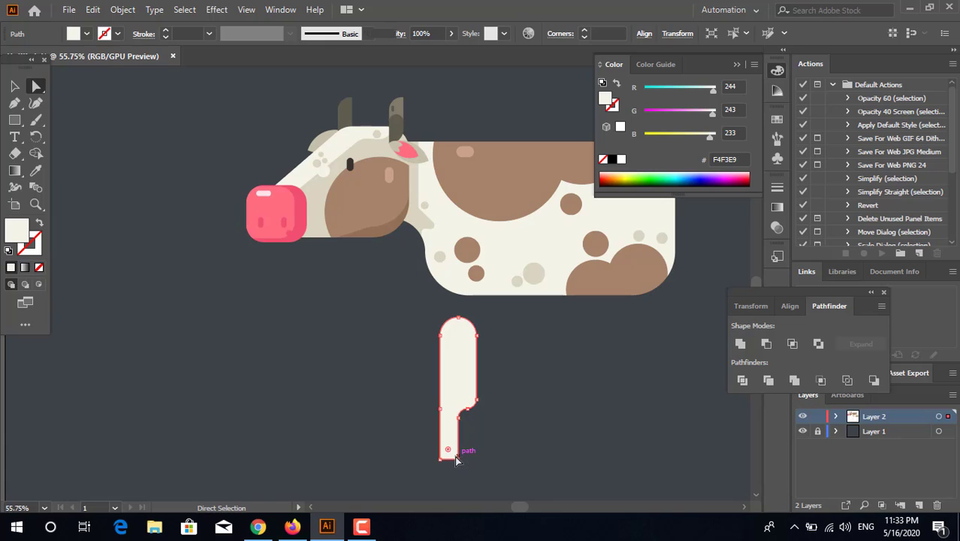
pyautogui.moveTo(456, 459); pyautogui.dragTo(444, 444)
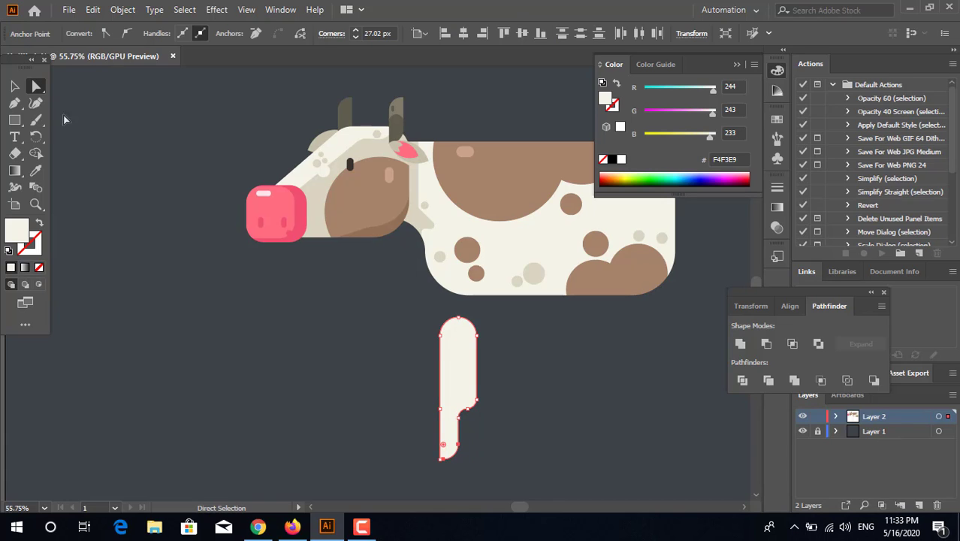
pyautogui.click(13, 86)
pyautogui.click(568, 379)
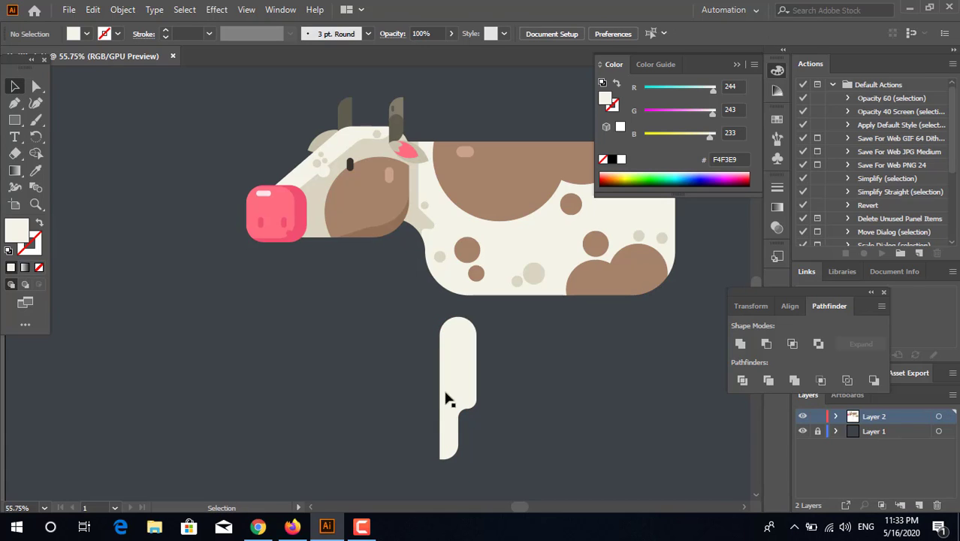
# Move the leg up to overlap the front of the body and send it backward behind the brown spots
pyautogui.moveTo(455, 393); pyautogui.dragTo(462, 330)
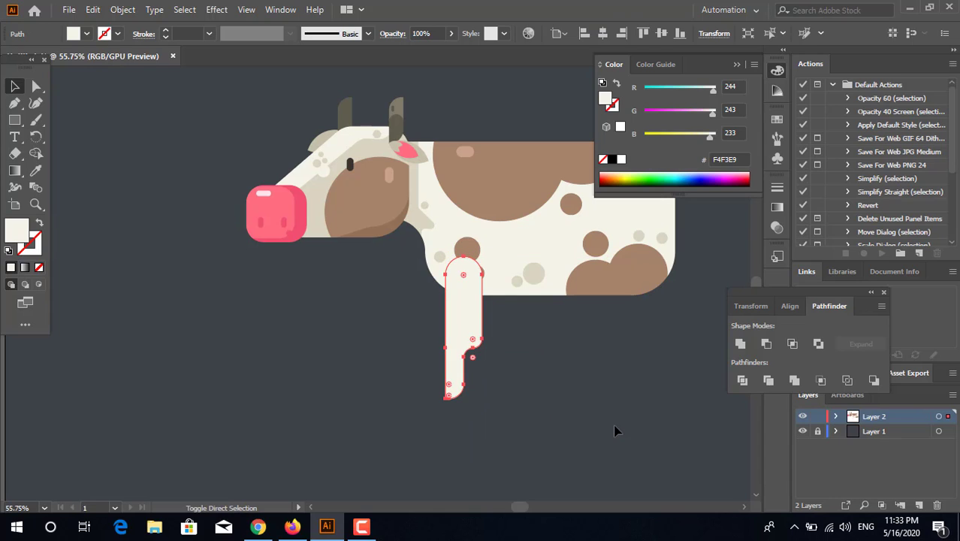
pyautogui.hotkey('ctrl', '[')
pyautogui.click(576, 417)
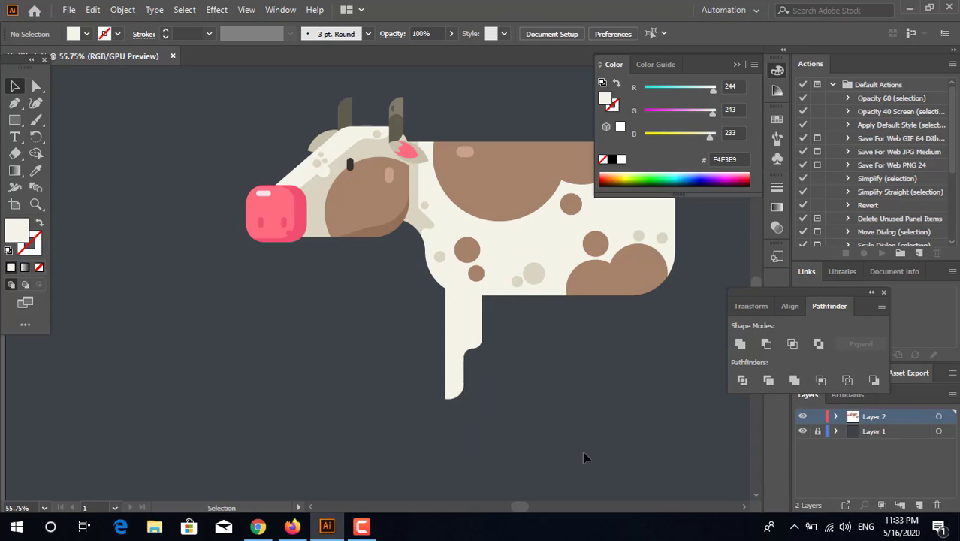
# Set up two front legs by adding a copy of the leg beside the first at the same height, with a narrow gap
pyautogui.moveTo(488, 343); pyautogui.dragTo(510, 364)
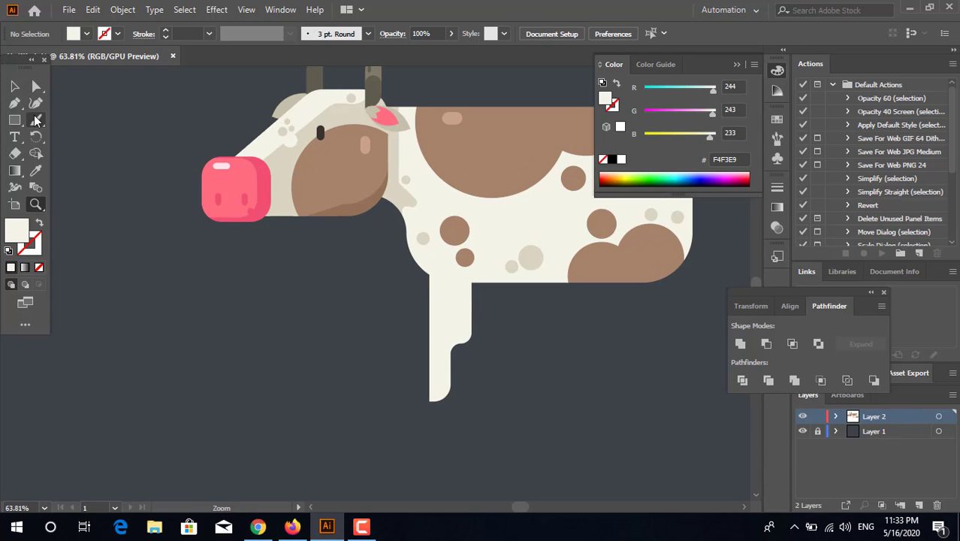
pyautogui.moveTo(441, 330)
pyautogui.mouseDown()
pyautogui.moveTo(480, 332)
pyautogui.moveTo(433, 318)
pyautogui.mouseUp()
pyautogui.click(500, 368)
pyautogui.click(592, 411)
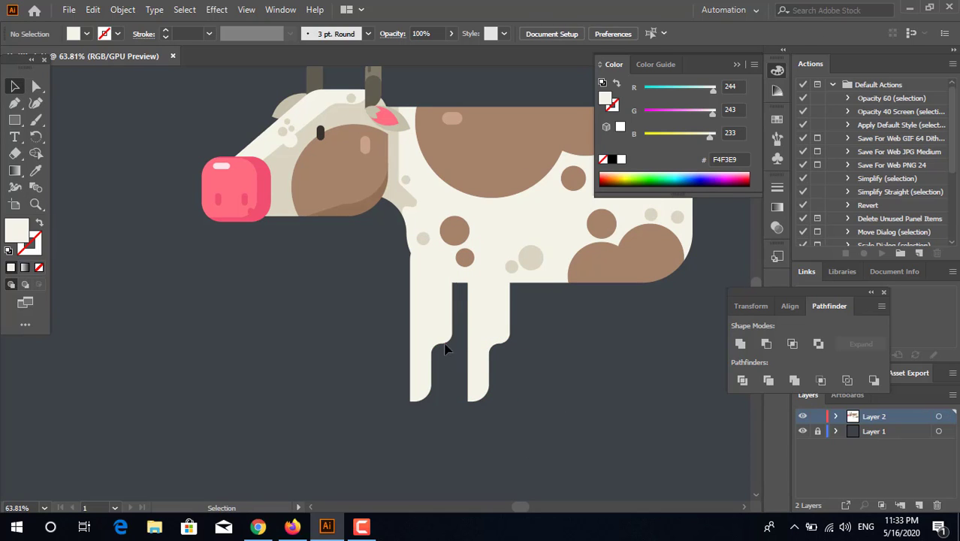
# Fill the foremost leg with the neck-shading beige D8D5C0, sampled with the Eyedropper
pyautogui.click(445, 344)
pyautogui.click(35, 170)
pyautogui.click(409, 197)
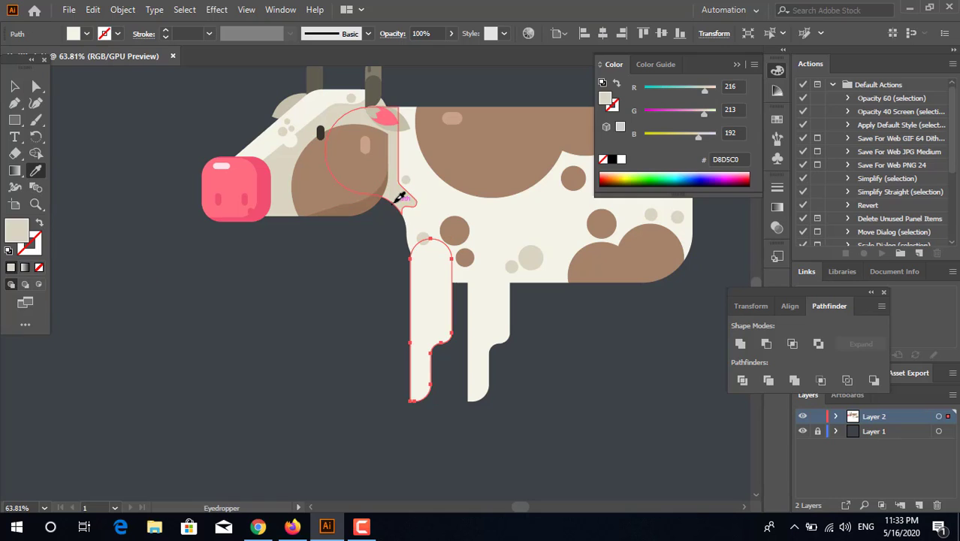
pyautogui.click(22, 88)
pyautogui.click(570, 381)
pyautogui.hscroll(3, 526, 398)
pyautogui.scroll(1, 488, 414)
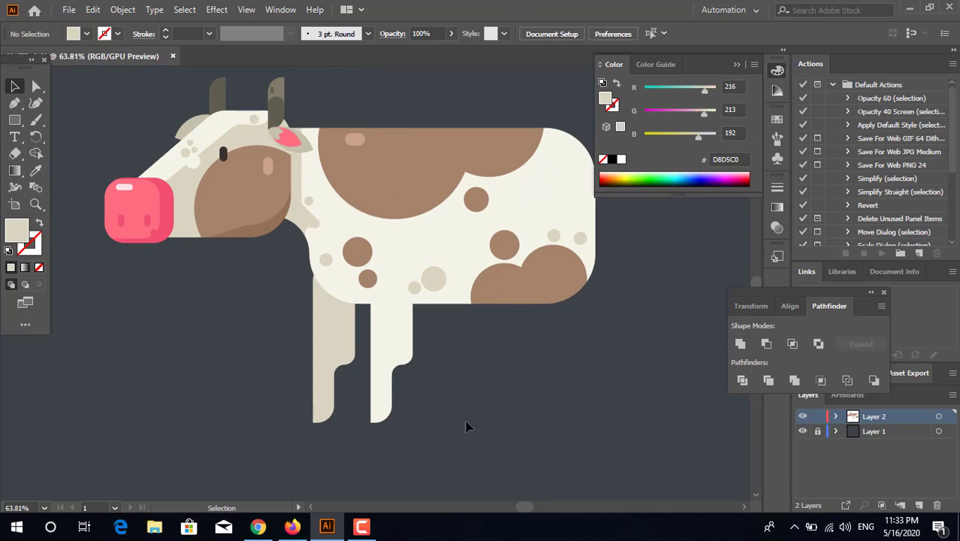
# Raise the beige front leg so it ends slightly higher than the cream one
pyautogui.click(332, 354)
pyautogui.click(632, 414)
pyautogui.hscroll(2, 567, 437)
pyautogui.scroll(1, 451, 391)
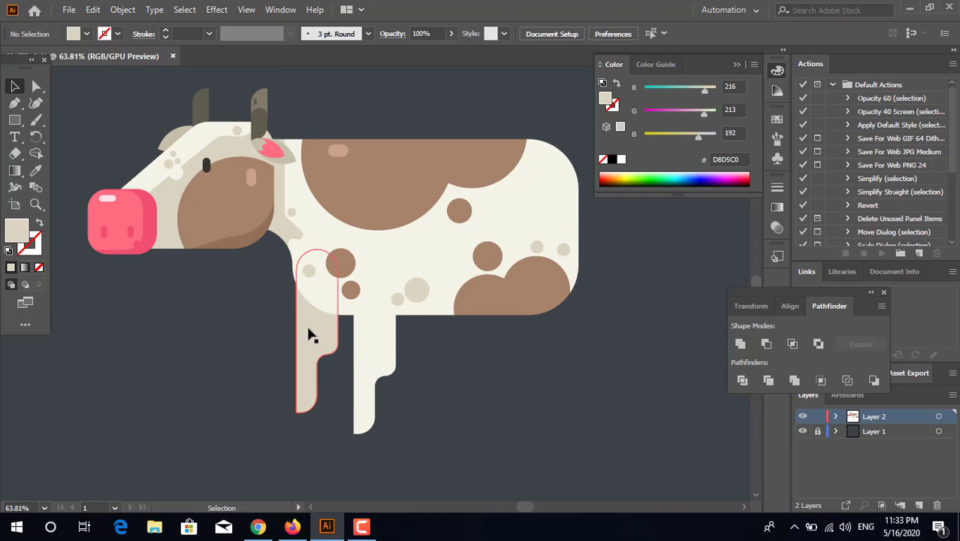
pyautogui.moveTo(312, 335); pyautogui.dragTo(493, 366)
pyautogui.hotkey('ctrl', 'z')
# Draw a small hoof rectangle across the beige leg's lower end, starting at its front edge and extending below it
pyautogui.press('z')
pyautogui.click(328, 409)
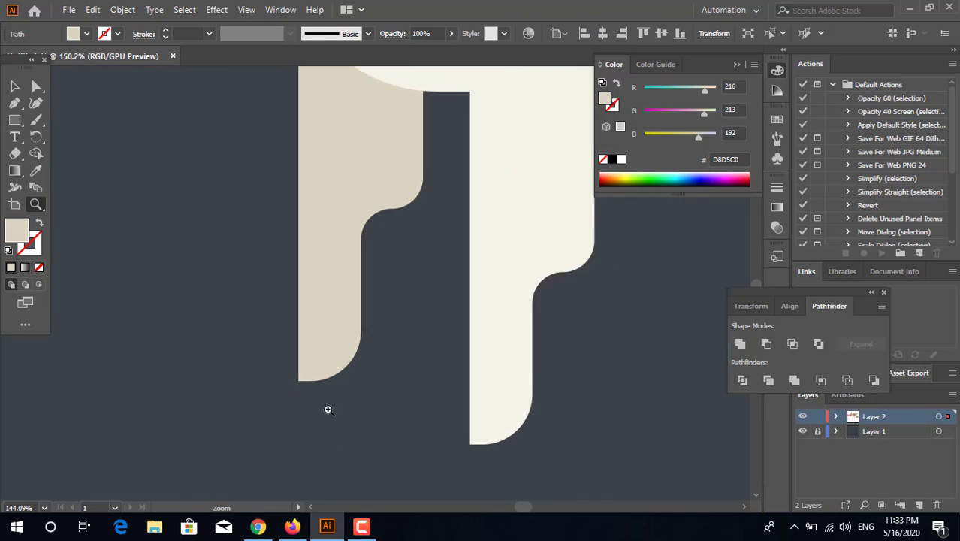
pyautogui.click(328, 409)
pyautogui.scroll(-2, 384, 390)
pyautogui.click(15, 105)
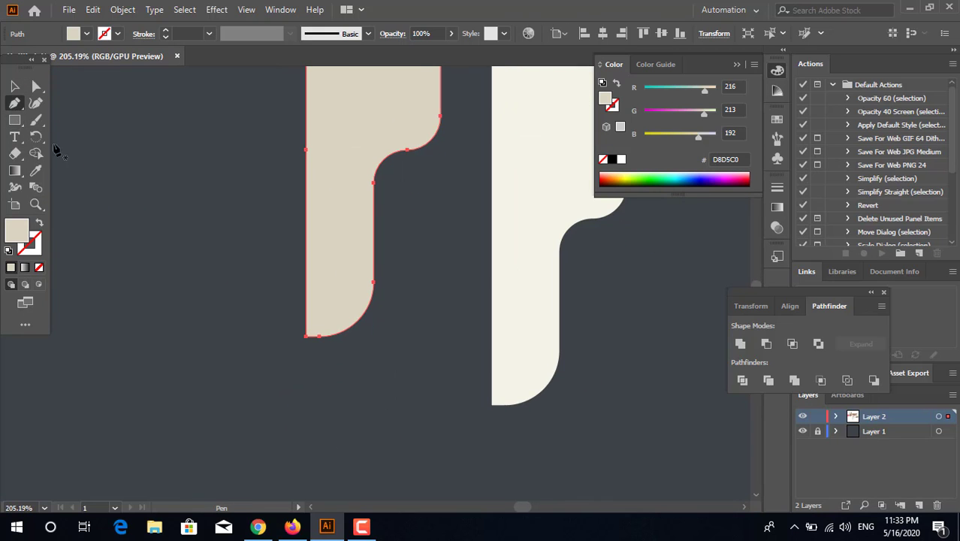
pyautogui.press('m')
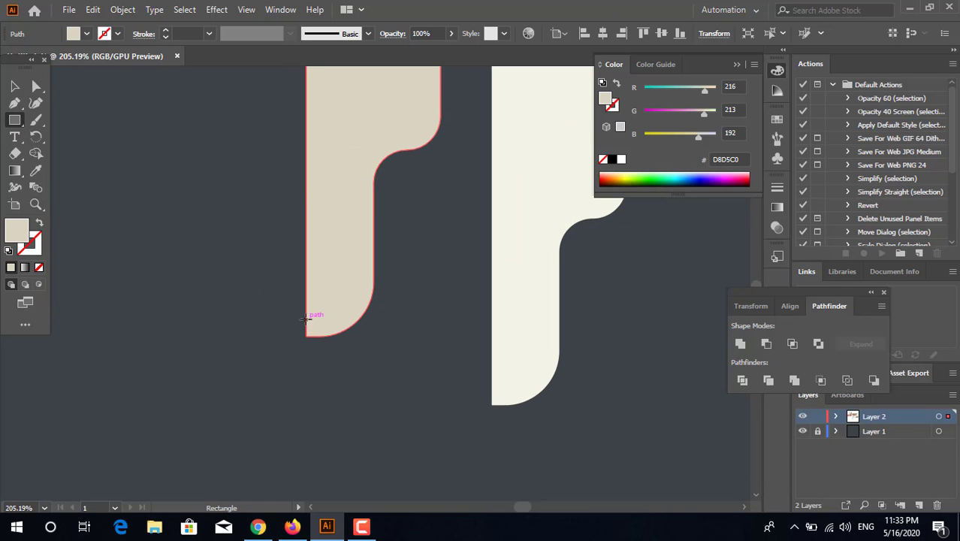
pyautogui.moveTo(306, 320); pyautogui.dragTo(371, 367)
# Fill the hoof rectangle with the body patches' brown A5836B using the Eyedropper
pyautogui.press('z')
pyautogui.moveTo(414, 404)
pyautogui.mouseDown()
pyautogui.moveTo(359, 435)
pyautogui.moveTo(382, 495)
pyautogui.mouseUp()
pyautogui.moveTo(376, 334); pyautogui.dragTo(299, 313)
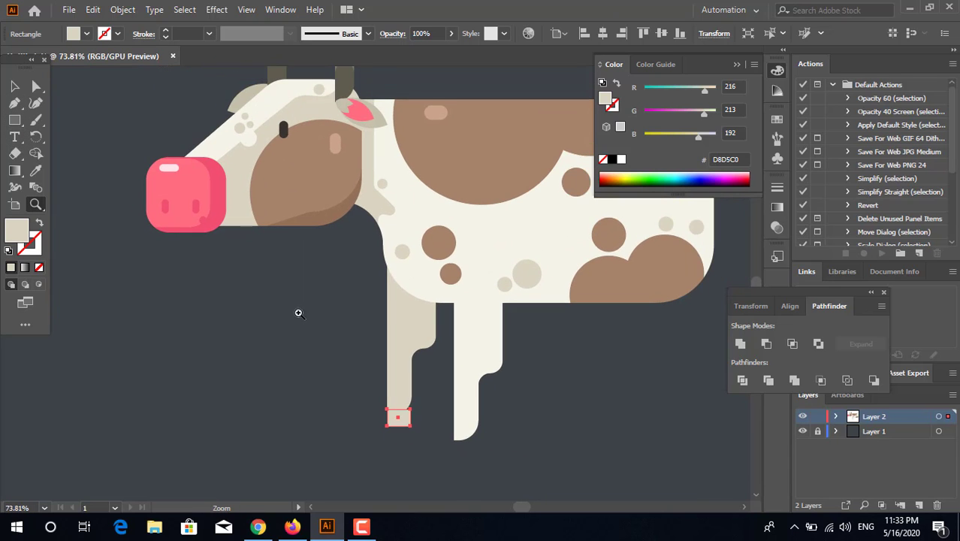
pyautogui.click(35, 171)
pyautogui.click(459, 176)
pyautogui.press('z')
pyautogui.scroll(3, 398, 420)
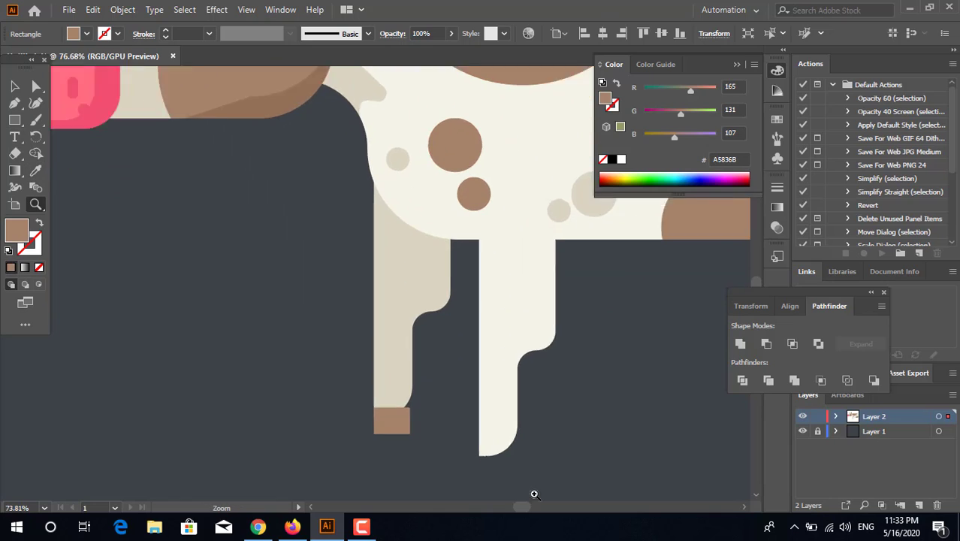
# Round only the hoof's upper back corner
pyautogui.moveTo(416, 359); pyautogui.dragTo(562, 396)
pyautogui.click(34, 83)
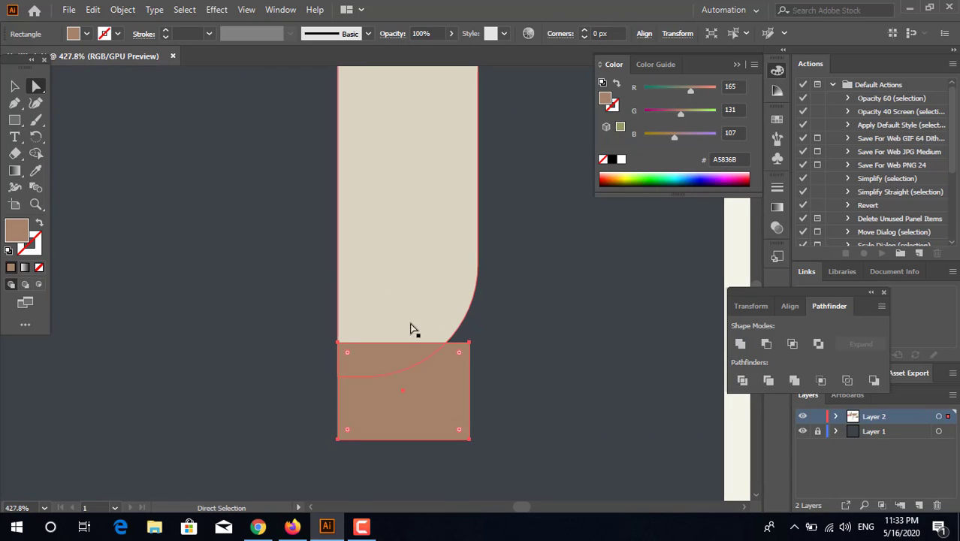
pyautogui.click(470, 343)
pyautogui.moveTo(458, 355); pyautogui.dragTo(444, 397)
pyautogui.click(518, 386)
# Draw a wide rectangle over the hoof's lower half, extending past both sides, and fill it with dark brown 775E4D
pyautogui.press('z')
pyautogui.moveTo(485, 376); pyautogui.dragTo(383, 360)
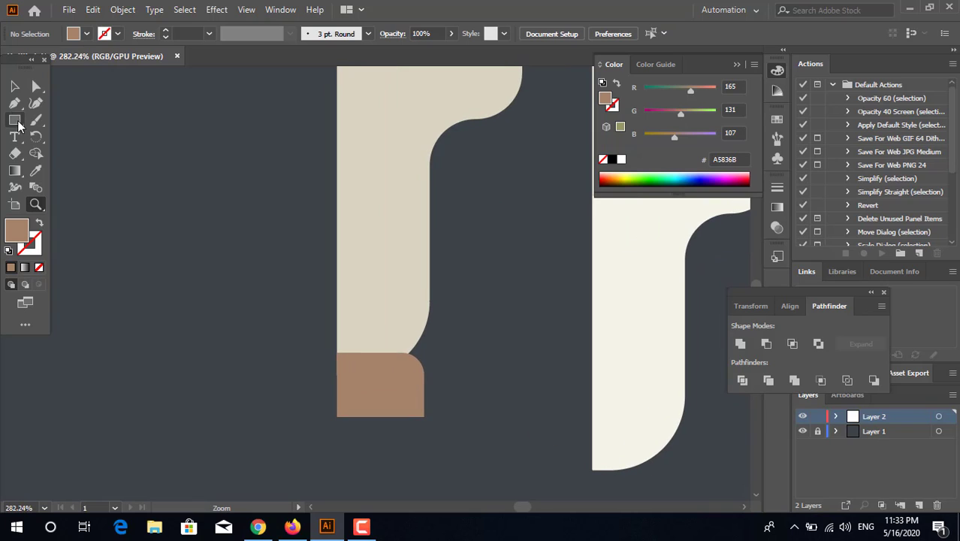
pyautogui.keyDown('ctrl'); pyautogui.click(406, 350); pyautogui.keyUp('ctrl')
pyautogui.moveTo(375, 413); pyautogui.dragTo(484, 433)
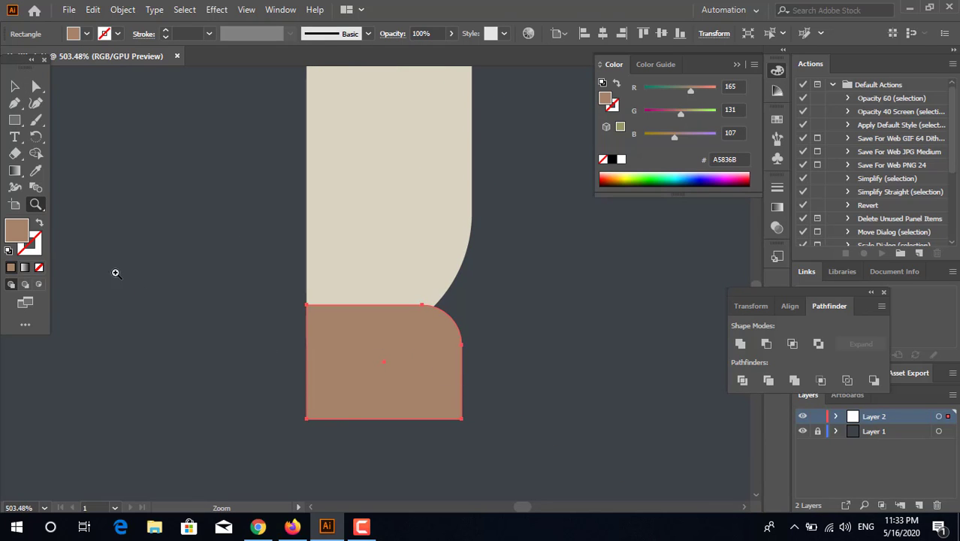
pyautogui.click(17, 121)
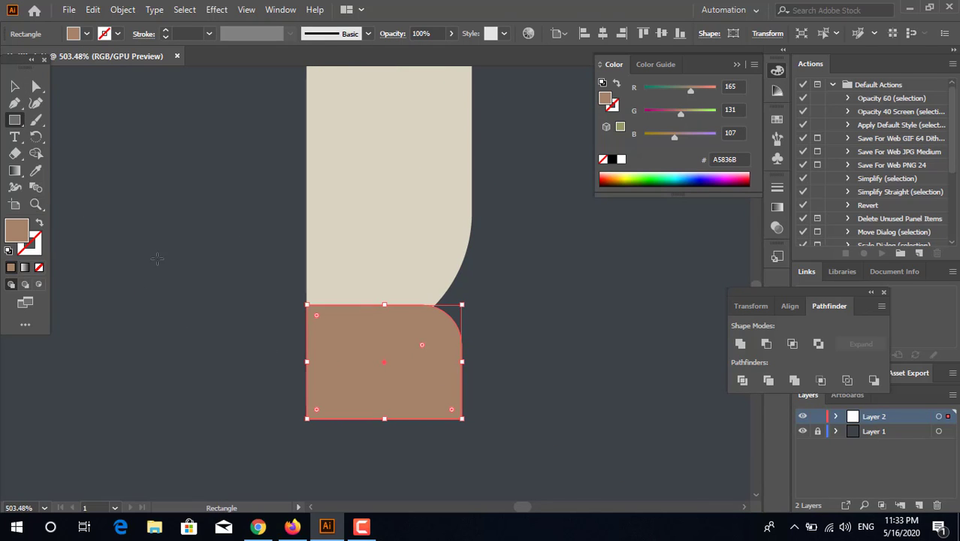
pyautogui.moveTo(275, 362); pyautogui.dragTo(549, 488)
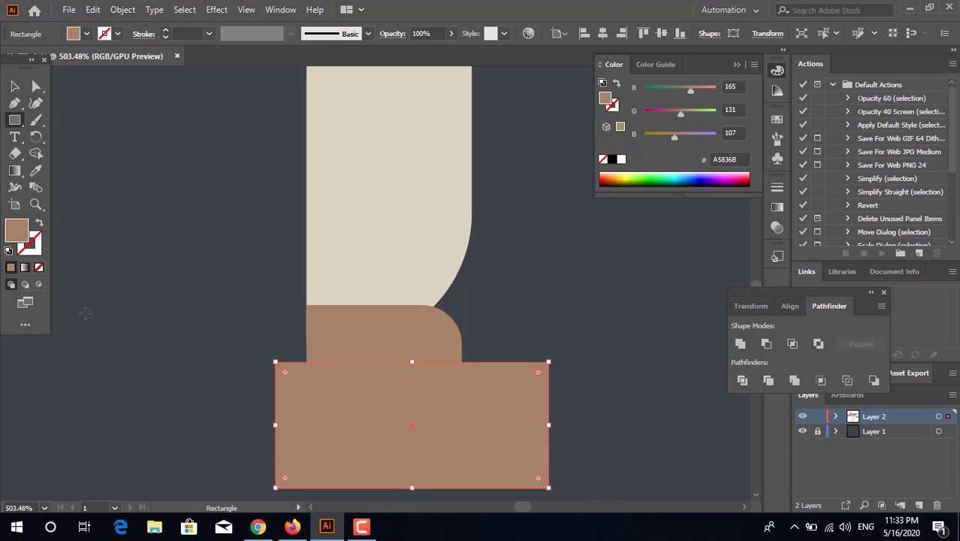
pyautogui.doubleClick(19, 236)
pyautogui.moveTo(358, 234); pyautogui.dragTo(359, 264)
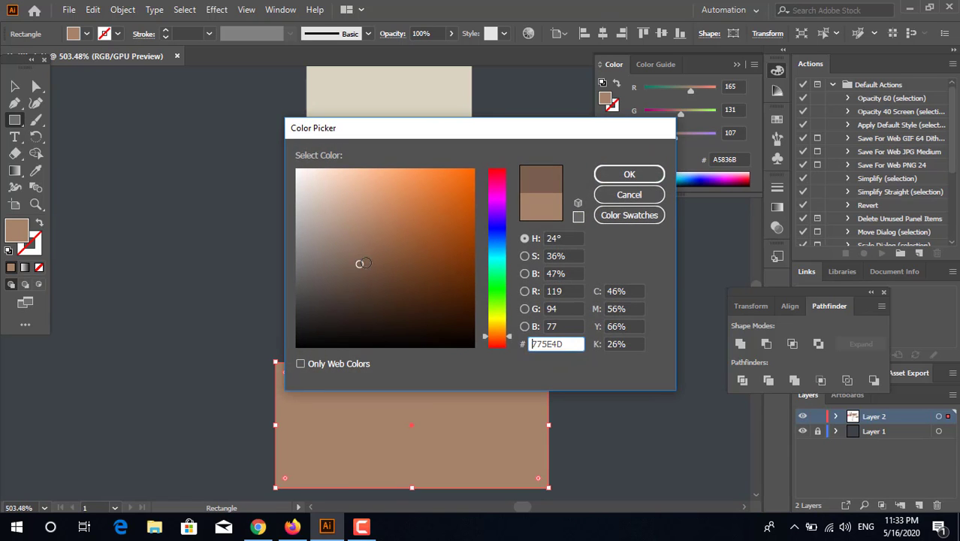
pyautogui.click(629, 174)
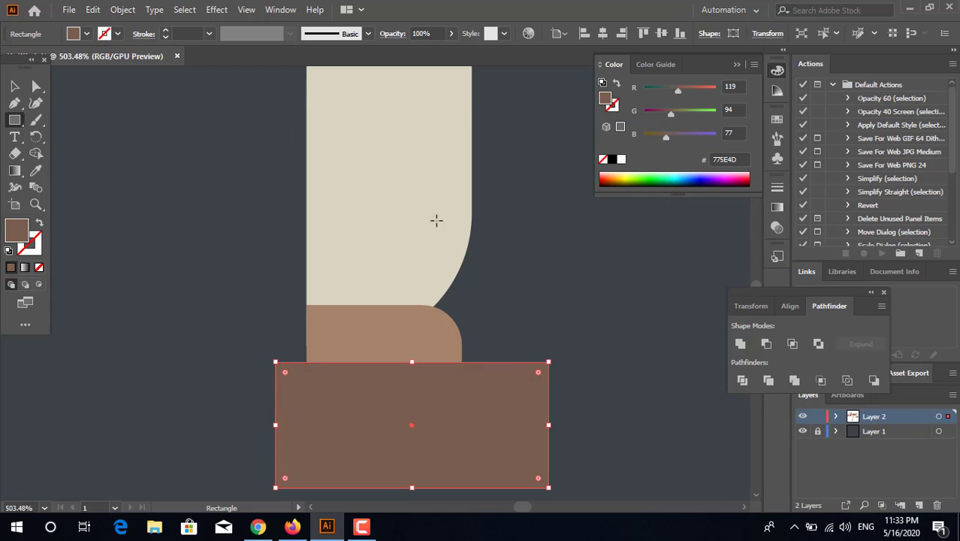
# Add a tall dark brown rectangle over the hoof's back part and unite it with the wide rectangle
pyautogui.moveTo(400, 193); pyautogui.dragTo(531, 414)
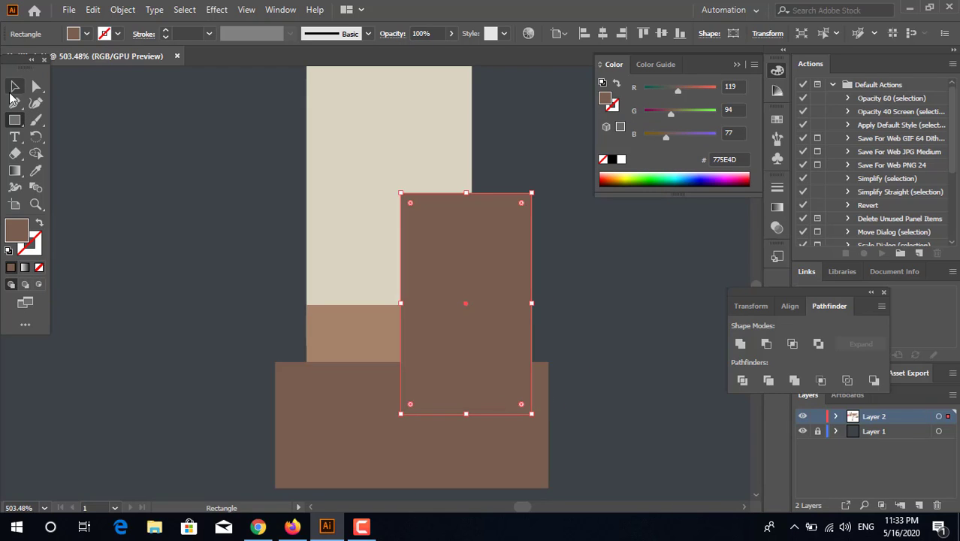
pyautogui.click(14, 87)
pyautogui.keyDown('shift'); pyautogui.click(336, 397); pyautogui.keyUp('shift')
pyautogui.click(740, 343)
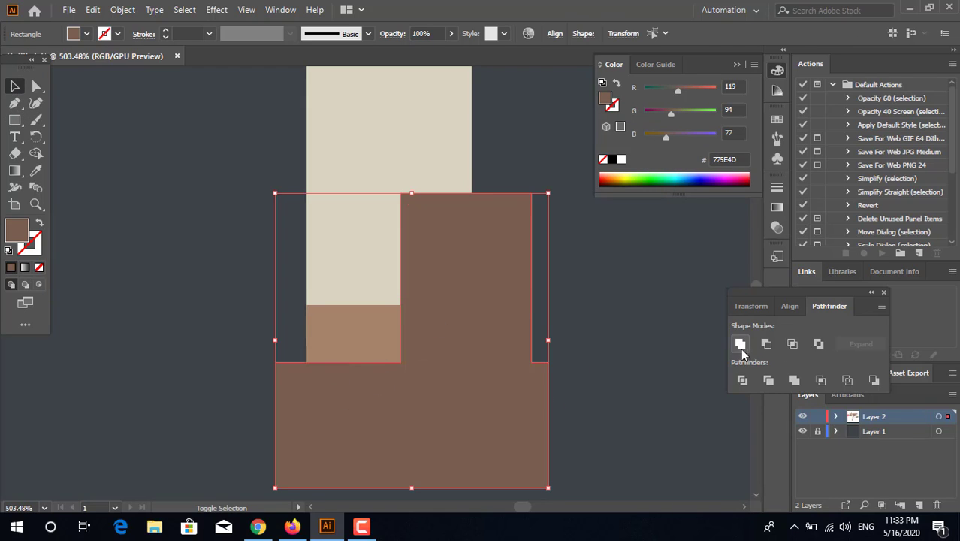
# Round the inner corner of the united dark brown shape where it crosses the hoof
pyautogui.click(36, 87)
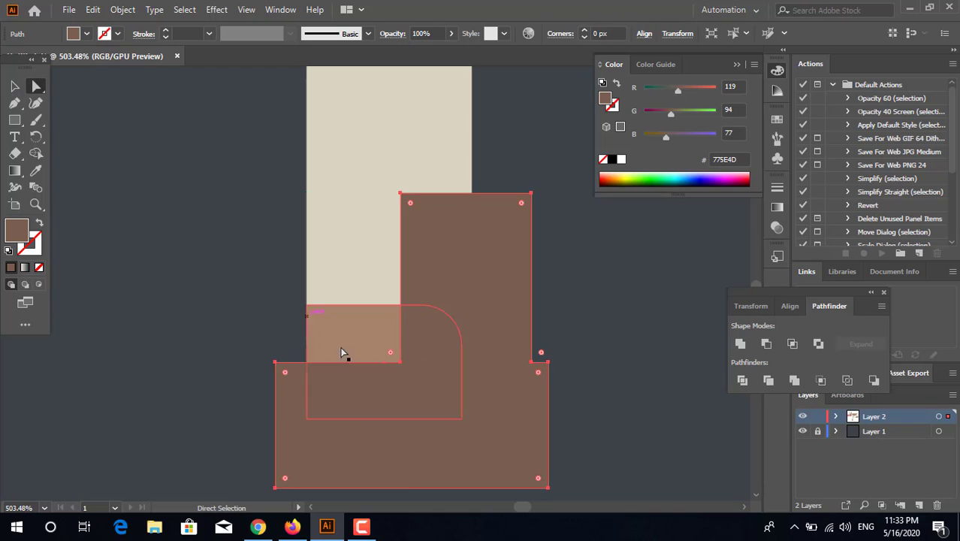
pyautogui.click(399, 363)
pyautogui.moveTo(387, 349); pyautogui.dragTo(365, 338)
# Divide the hoof and the dark brown shape with Pathfinder and delete the part outside the hoof
pyautogui.click(12, 86)
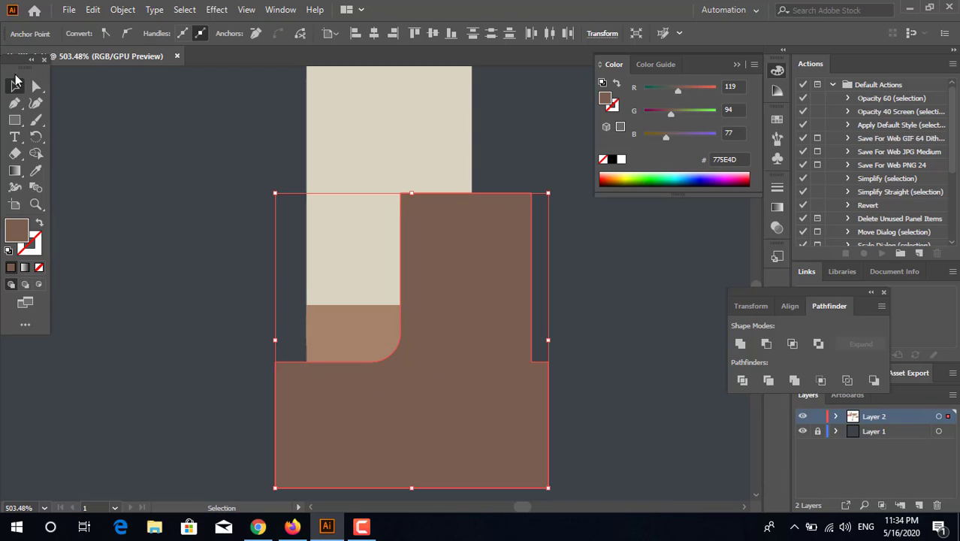
pyautogui.keyDown('shift'); pyautogui.click(344, 345); pyautogui.keyUp('shift')
pyautogui.click(742, 380)
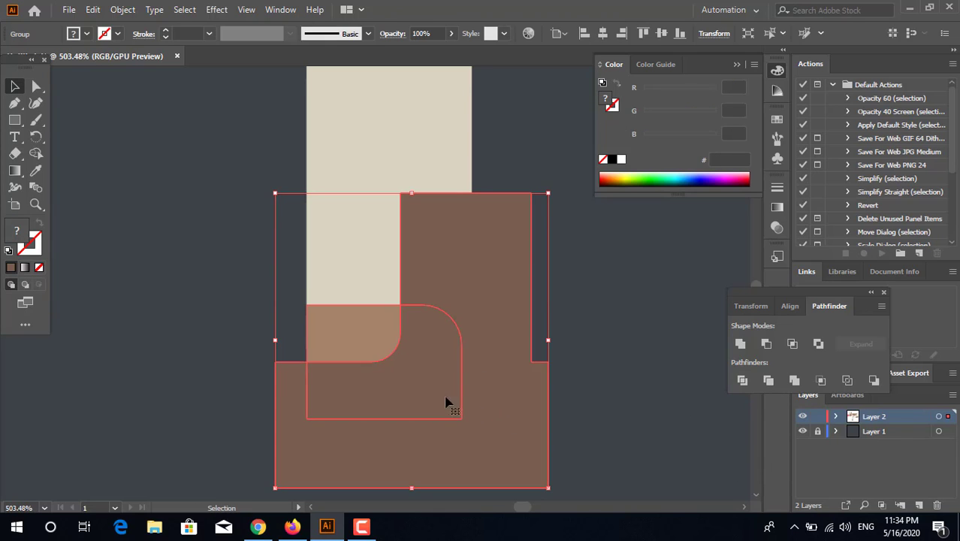
pyautogui.doubleClick(473, 412)
pyautogui.press('Delete')
pyautogui.doubleClick(567, 412)
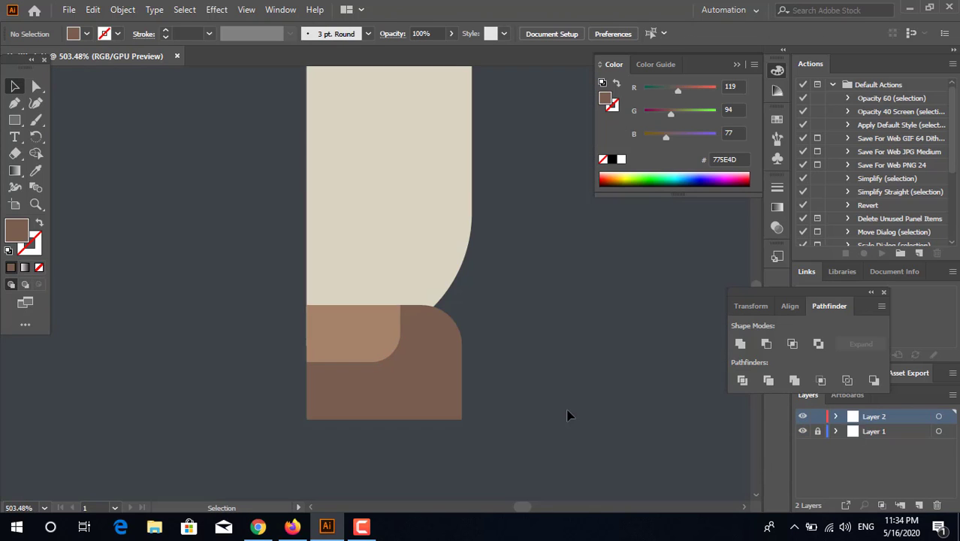
# Place a copy of the two-tone hoof below the cream front leg
pyautogui.press('z')
pyautogui.moveTo(556, 344); pyautogui.dragTo(238, 386)
pyautogui.moveTo(470, 389); pyautogui.dragTo(509, 392)
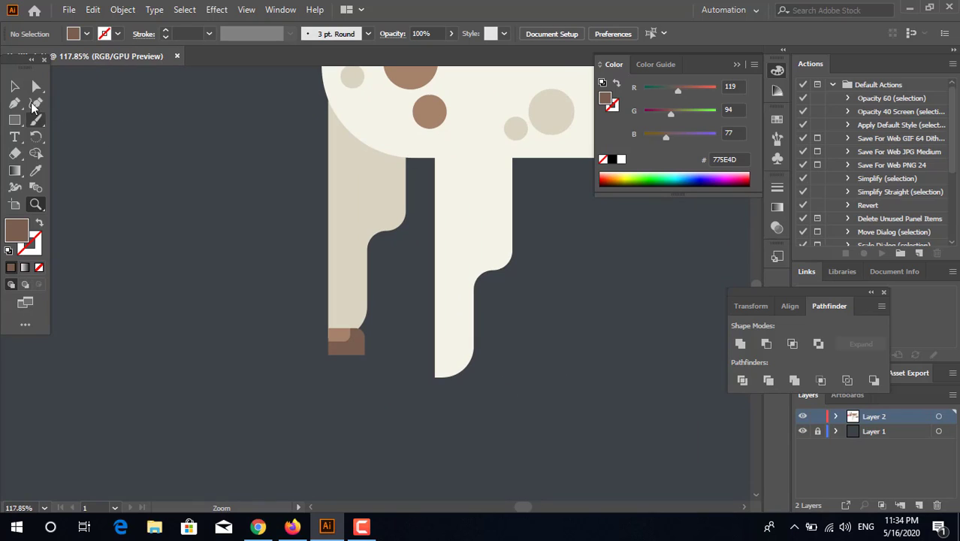
pyautogui.moveTo(358, 350); pyautogui.dragTo(440, 431)
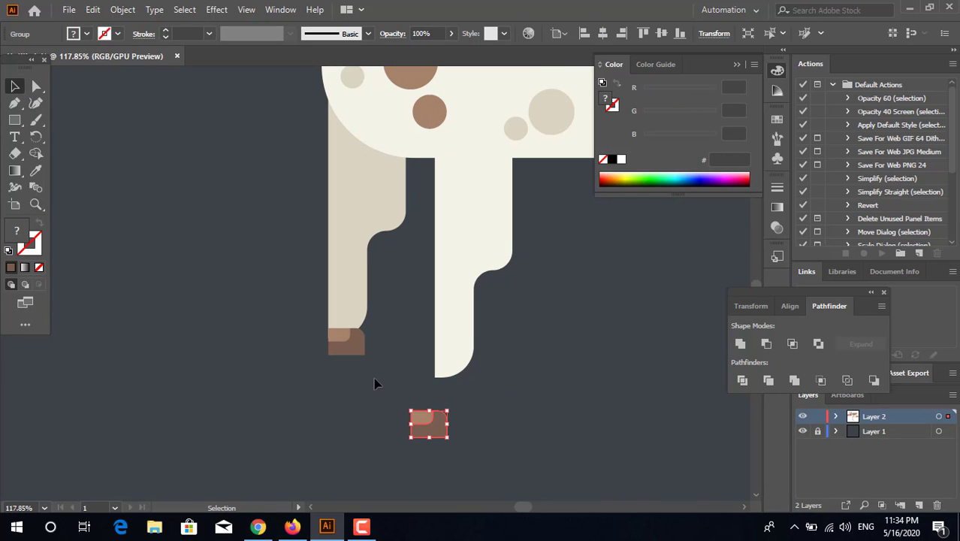
# Unite the pieces of the beige leg's hoof into one solid dark brown shape
pyautogui.click(331, 344)
pyautogui.click(739, 344)
pyautogui.click(523, 412)
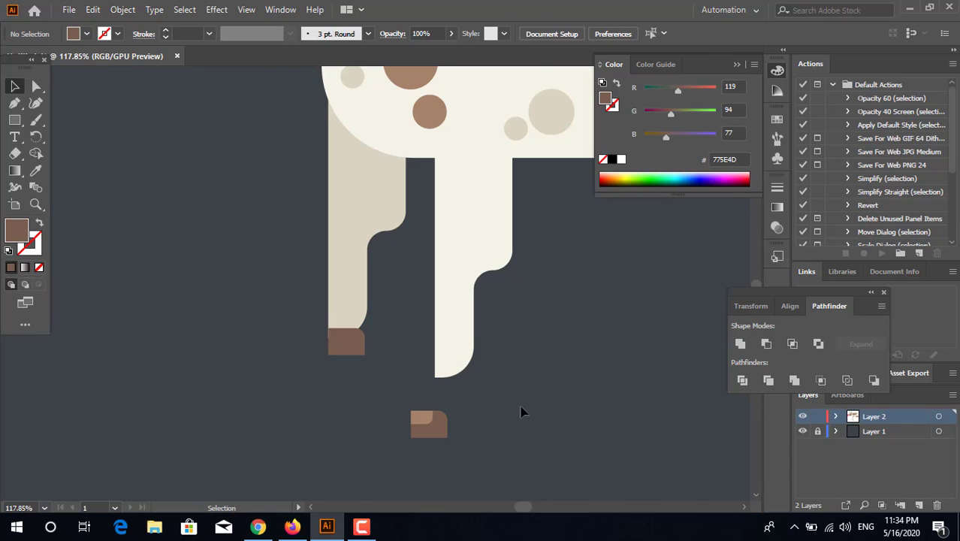
# Move the two-tone hoof up against the bottom of the cream front leg, aligned with the leg's straight edge
pyautogui.press('z')
pyautogui.moveTo(462, 414); pyautogui.dragTo(614, 460)
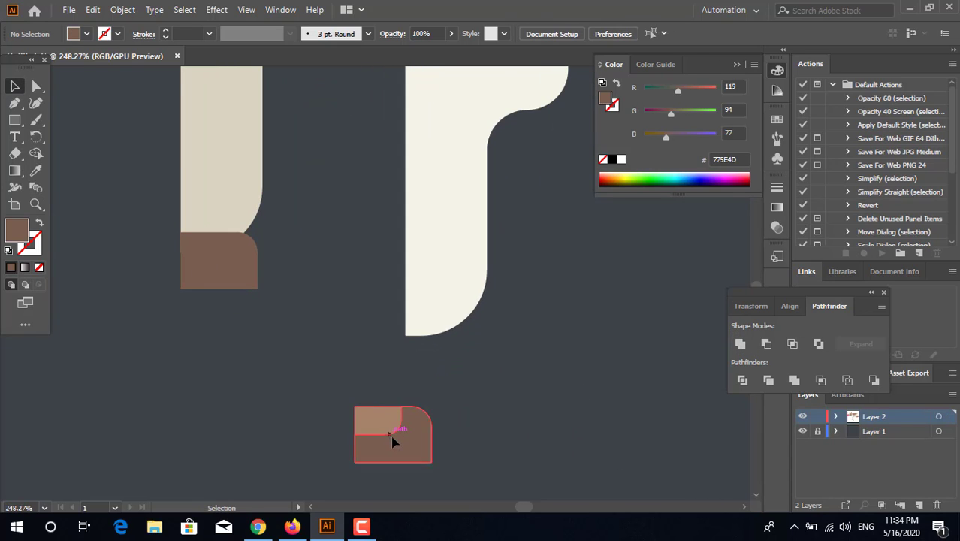
pyautogui.moveTo(390, 436); pyautogui.dragTo(490, 408)
pyautogui.hotkey('ctrl', 'shift', 'a')
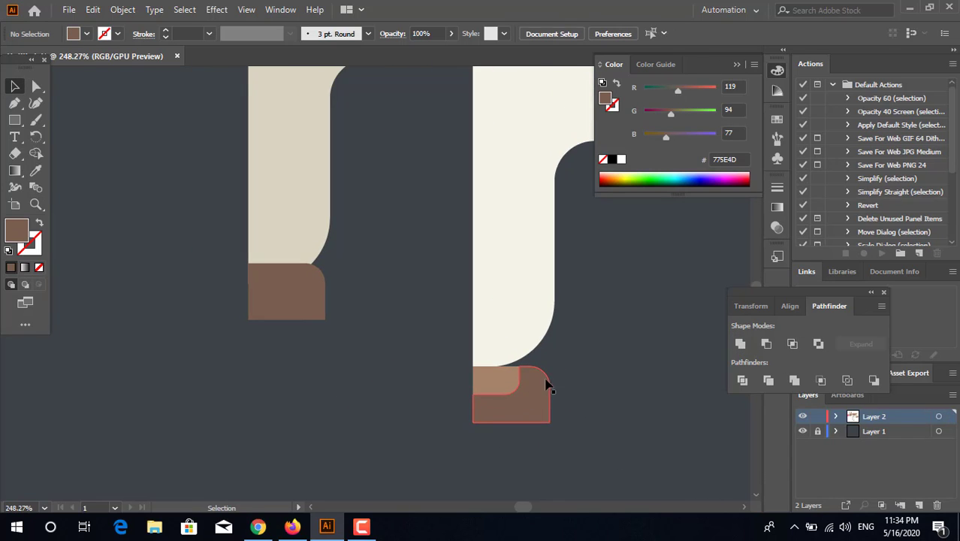
pyautogui.press('z')
pyautogui.moveTo(547, 386); pyautogui.dragTo(593, 394)
pyautogui.click(17, 87)
pyautogui.moveTo(535, 420); pyautogui.dragTo(546, 395)
pyautogui.click(588, 408)
# Realign the solid dark brown hoof flush with the straight edge at the bottom of the beige front leg
pyautogui.press('z')
pyautogui.moveTo(646, 413); pyautogui.dragTo(444, 406)
pyautogui.moveTo(465, 347); pyautogui.dragTo(557, 390)
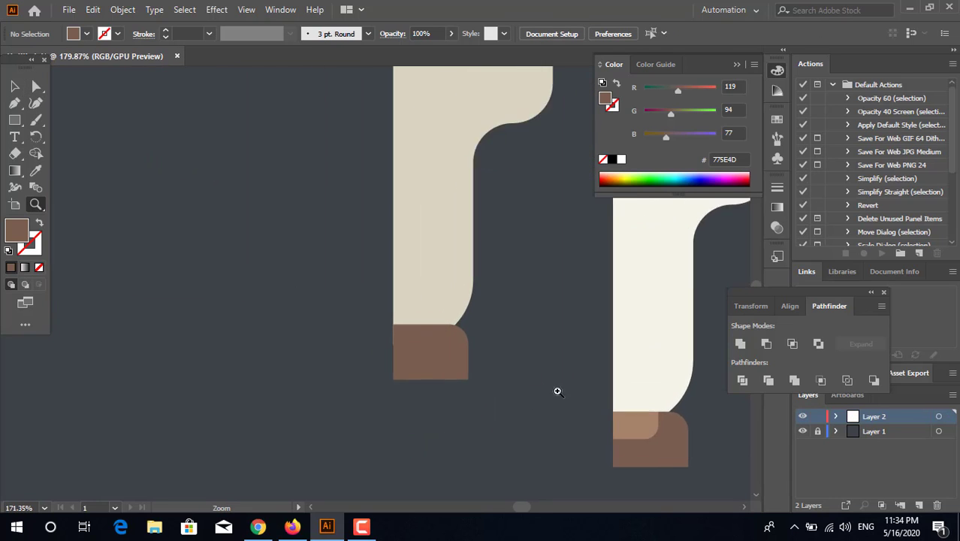
pyautogui.moveTo(480, 420); pyautogui.dragTo(575, 450)
pyautogui.moveTo(556, 443); pyautogui.dragTo(524, 349)
pyautogui.scroll(-1, 402, 345)
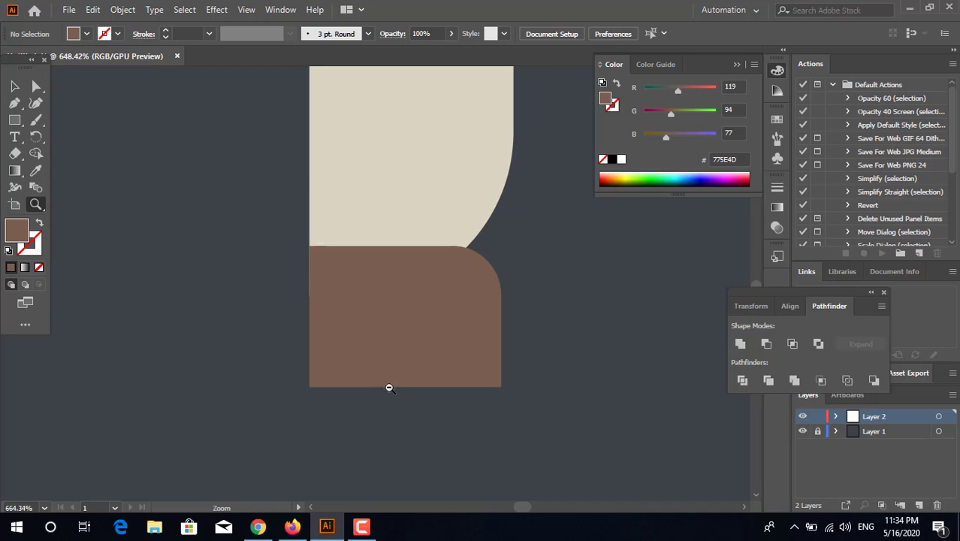
pyautogui.click(15, 87)
pyautogui.moveTo(473, 363); pyautogui.dragTo(449, 406)
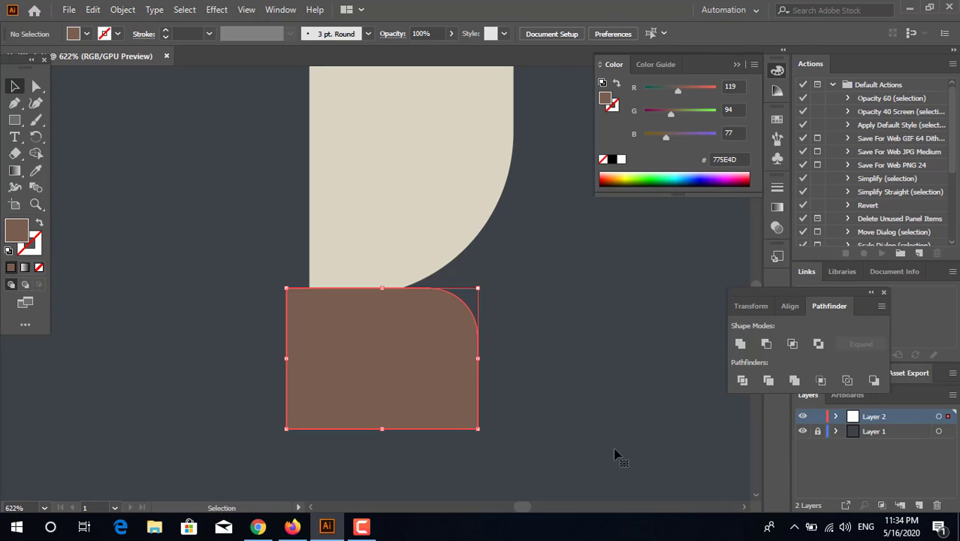
pyautogui.click(615, 452)
pyautogui.moveTo(402, 370); pyautogui.dragTo(425, 331)
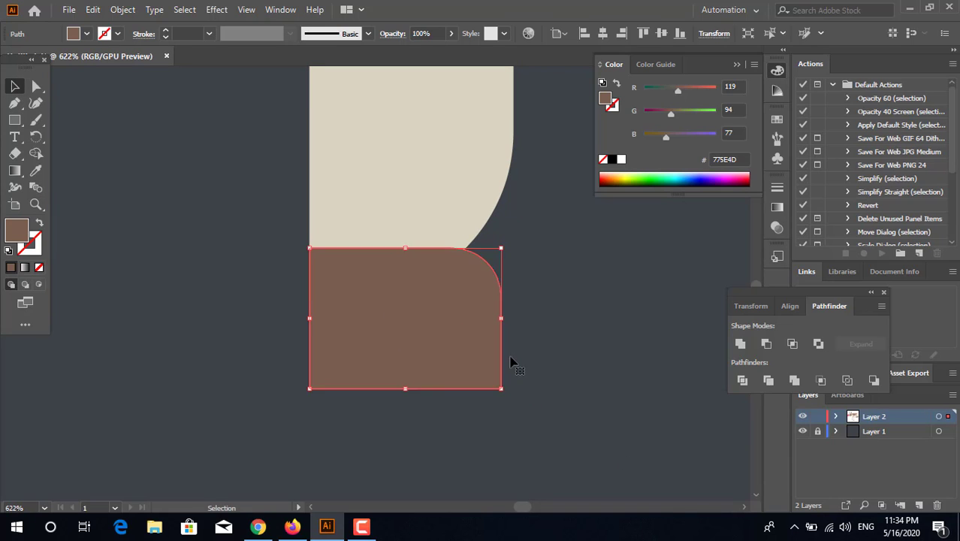
pyautogui.click(567, 381)
# Duplicate both front legs with their hooves and place the copies at the rear of the body
pyautogui.press('z')
pyautogui.moveTo(573, 386); pyautogui.dragTo(86, 369)
pyautogui.moveTo(453, 364); pyautogui.dragTo(265, 367)
pyautogui.moveTo(452, 364); pyautogui.dragTo(432, 407)
pyautogui.moveTo(567, 397); pyautogui.dragTo(479, 390)
pyautogui.moveTo(345, 312); pyautogui.dragTo(423, 366)
pyautogui.click(16, 87)
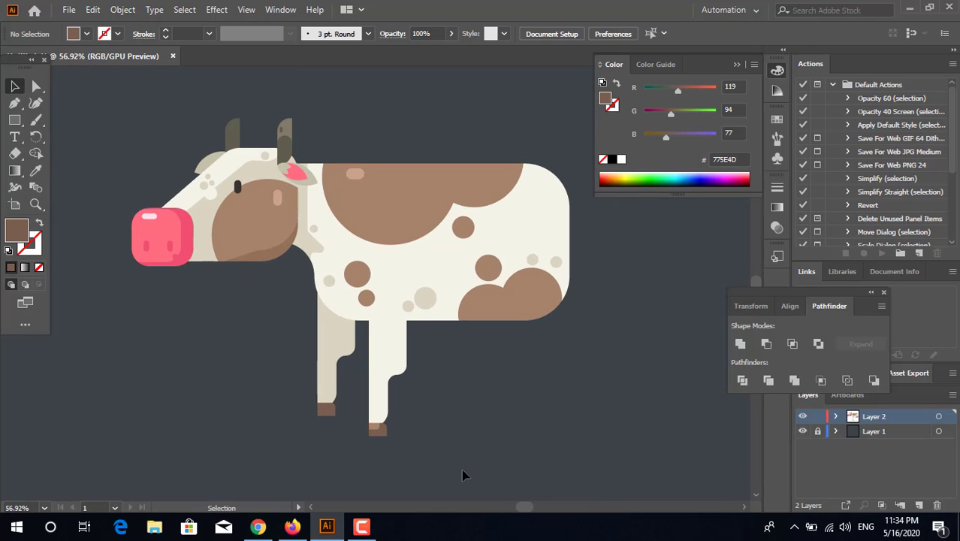
pyautogui.moveTo(368, 344); pyautogui.dragTo(368, 346)
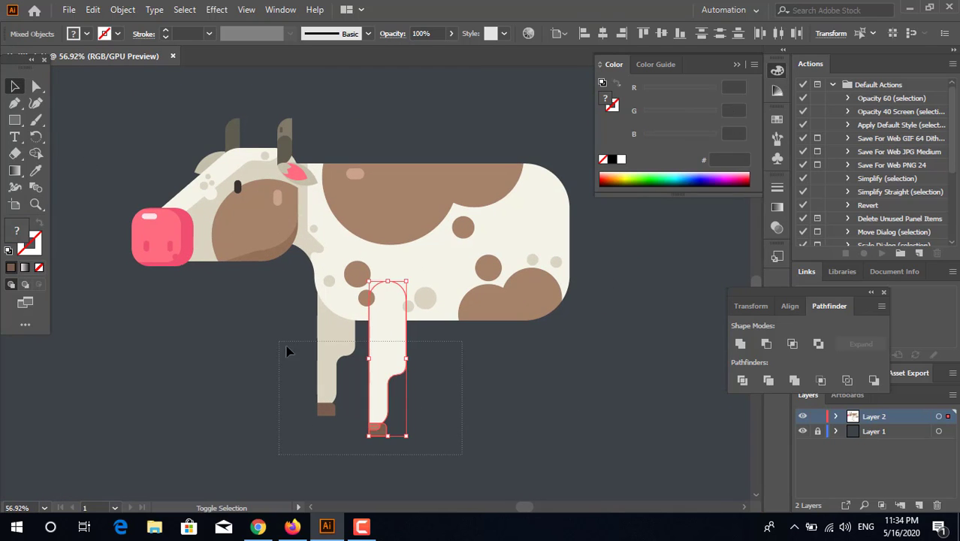
pyautogui.moveTo(286, 351); pyautogui.dragTo(287, 350)
pyautogui.moveTo(458, 433); pyautogui.dragTo(254, 342)
pyautogui.moveTo(387, 346); pyautogui.dragTo(546, 383)
pyautogui.click(614, 429)
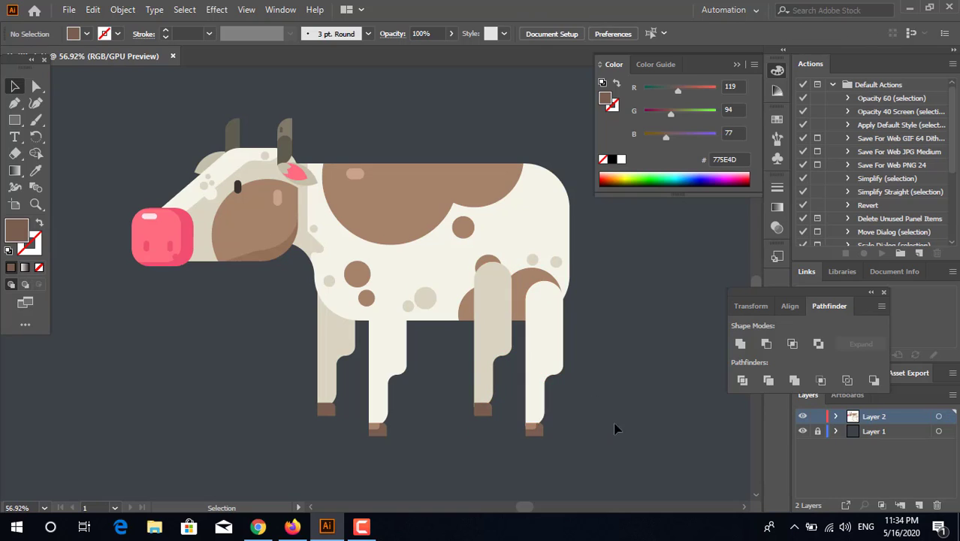
# Send the two rear legs and their hooves behind the cow's body
pyautogui.moveTo(537, 437); pyautogui.dragTo(467, 362)
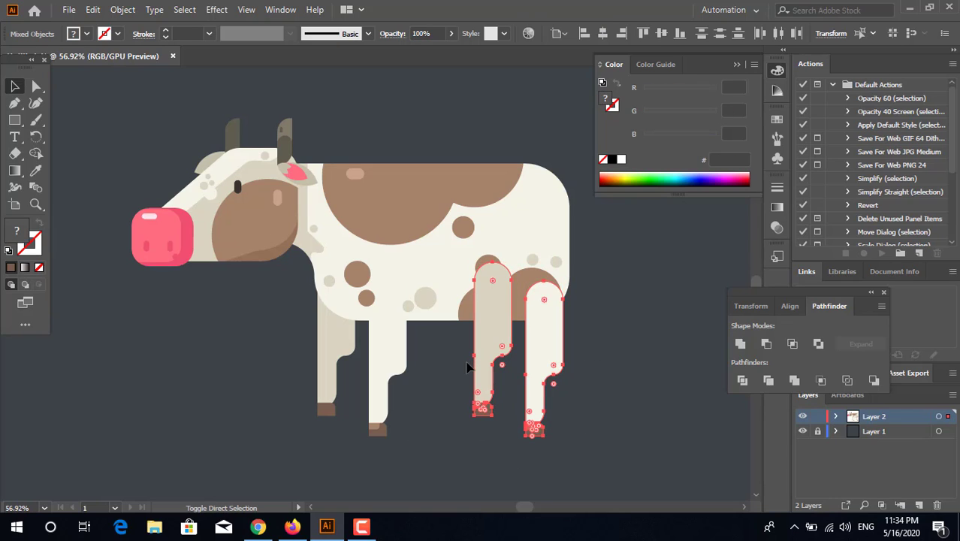
pyautogui.hotkey('ctrl', 'shift', '[')
pyautogui.click(627, 372)
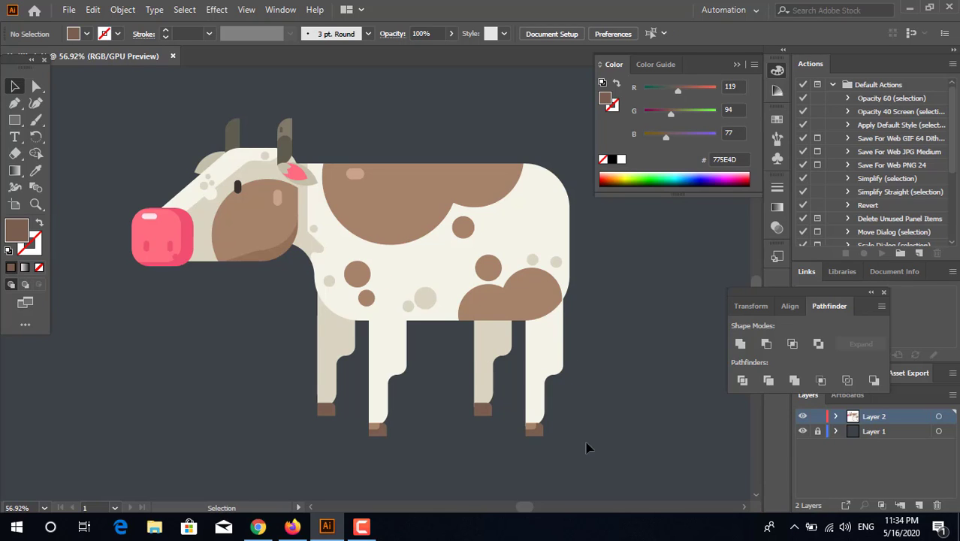
# Move all four legs with their hooves up so they tuck further under the body
pyautogui.moveTo(272, 346); pyautogui.dragTo(272, 346)
pyautogui.moveTo(403, 382); pyautogui.dragTo(390, 364)
pyautogui.click(589, 396)
pyautogui.press('z')
pyautogui.moveTo(606, 381); pyautogui.dragTo(400, 380)
pyautogui.moveTo(582, 381); pyautogui.dragTo(686, 402)
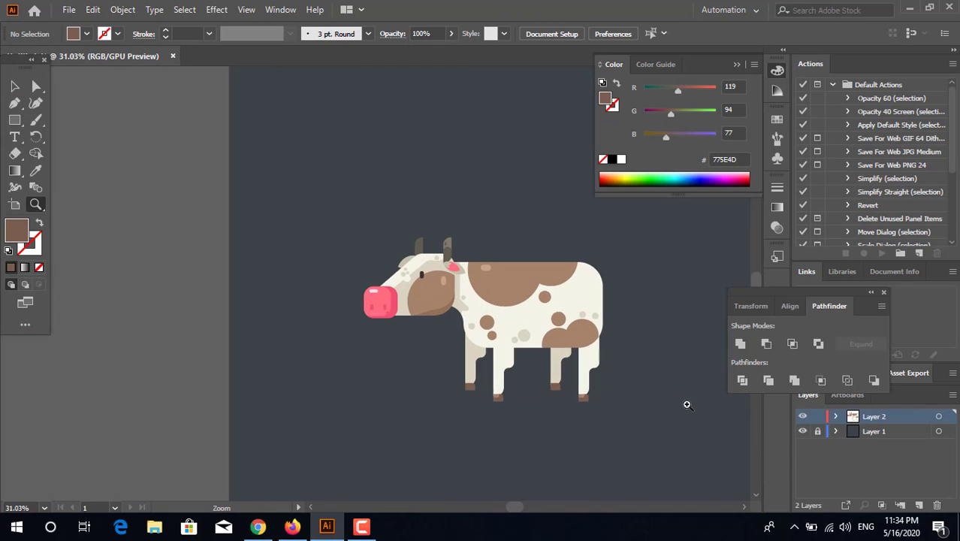
# Draw a circle over the upper part of the cream rear leg and fill it with the body patches' brown, A5836B
pyautogui.moveTo(472, 301); pyautogui.dragTo(548, 421)
pyautogui.moveTo(552, 431); pyautogui.dragTo(114, 279)
pyautogui.moveTo(175, 244); pyautogui.dragTo(396, 334)
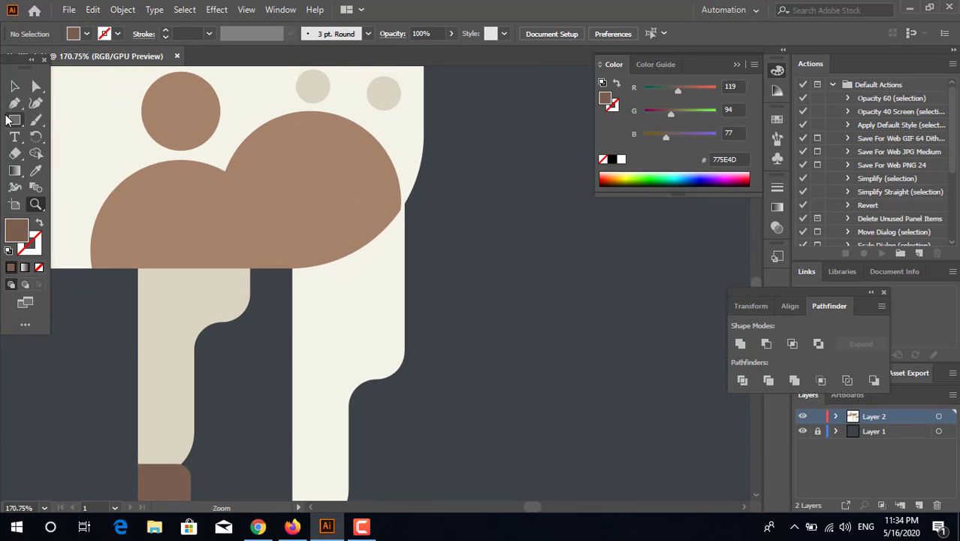
pyautogui.moveTo(13, 121); pyautogui.dragTo(69, 138)
pyautogui.moveTo(340, 257); pyautogui.dragTo(395, 322)
pyautogui.click(35, 171)
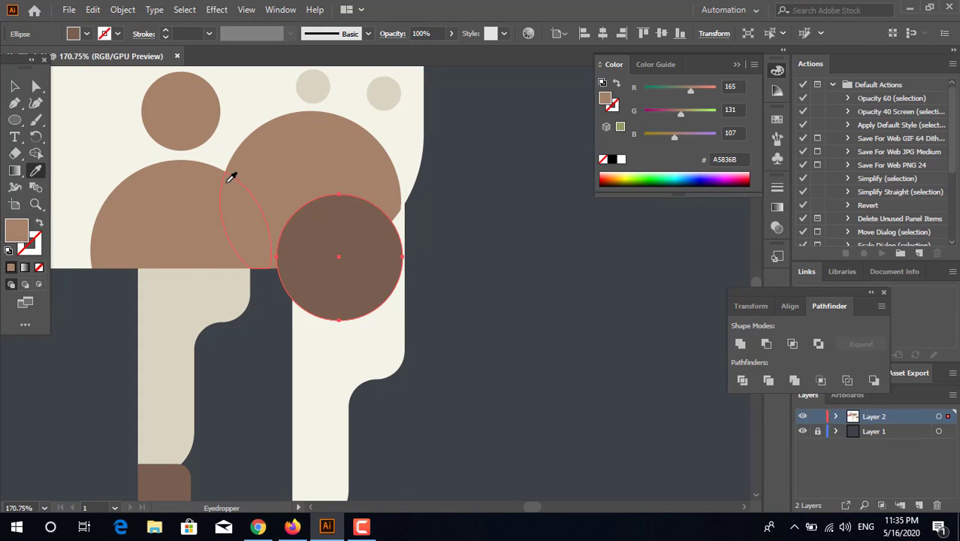
pyautogui.click(231, 171)
# Draw a small brown circle on the cream rear leg just below the large circle
pyautogui.click(15, 120)
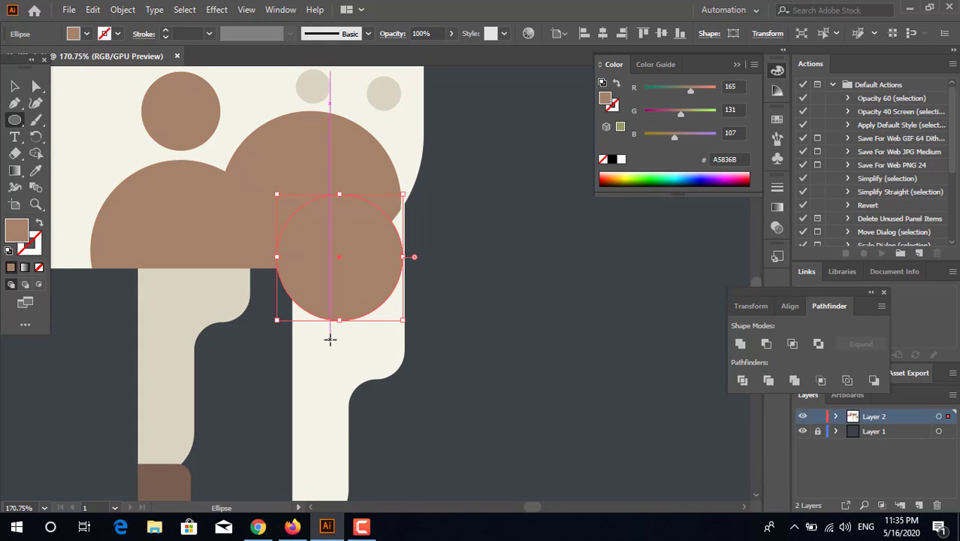
pyautogui.moveTo(311, 321)
pyautogui.mouseDown()
pyautogui.moveTo(342, 346)
pyautogui.moveTo(317, 341)
pyautogui.mouseUp()
pyautogui.press('v')
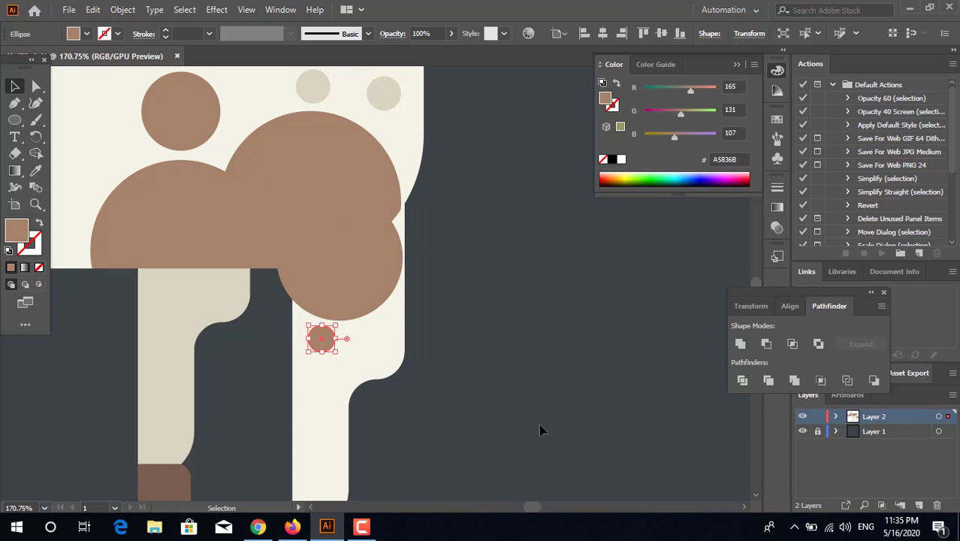
pyautogui.click(538, 424)
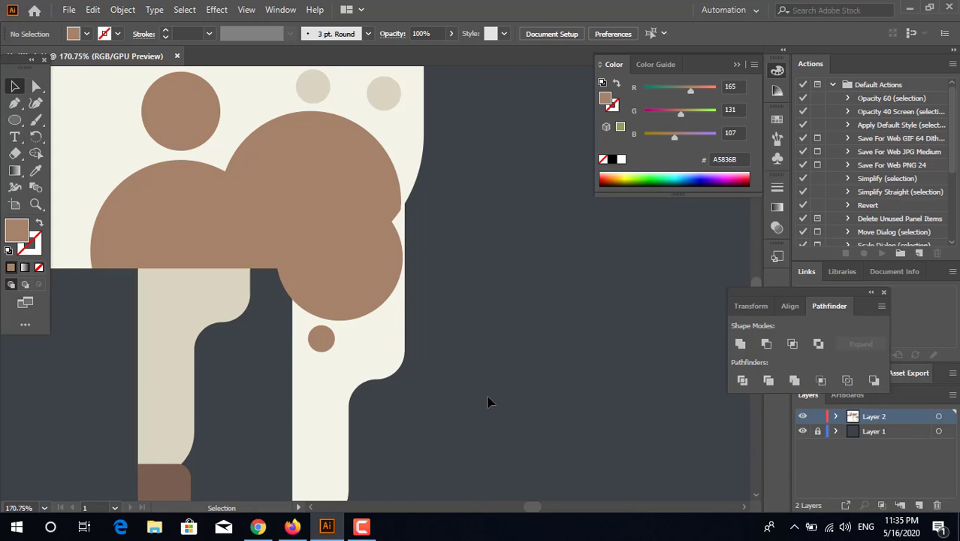
pyautogui.click(362, 303)
pyautogui.click(334, 361)
pyautogui.keyDown('shift'); pyautogui.click(321, 338); pyautogui.keyUp('shift')
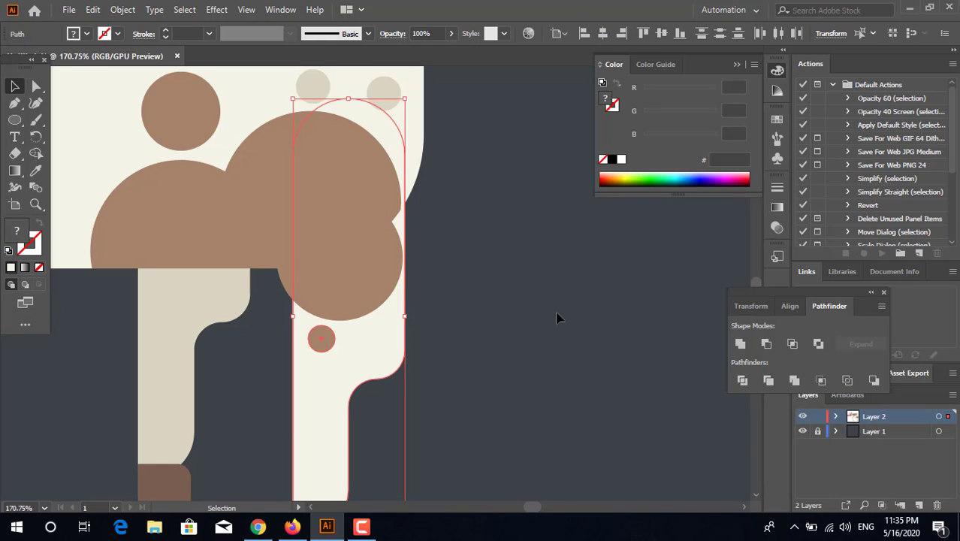
pyautogui.click(559, 317)
# Divide the cream rear leg with its two brown circles using Pathfinder and delete the circle part outside the leg
pyautogui.click(334, 304)
pyautogui.keyDown('shift'); pyautogui.click(321, 339); pyautogui.keyUp('shift')
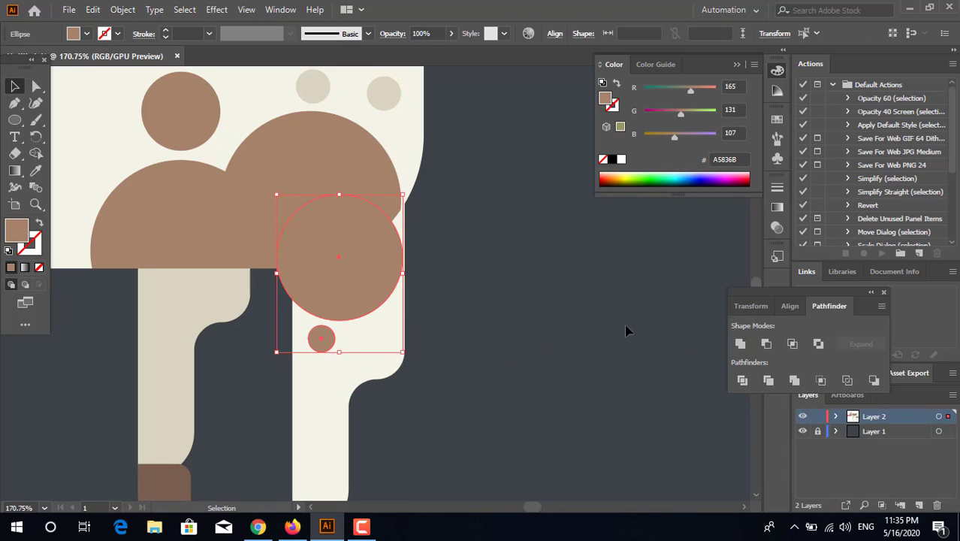
pyautogui.hotkey('ctrl', '[')
pyautogui.hotkey('ctrl', ']')
pyautogui.keyDown('shift'); pyautogui.click(375, 311); pyautogui.keyUp('shift')
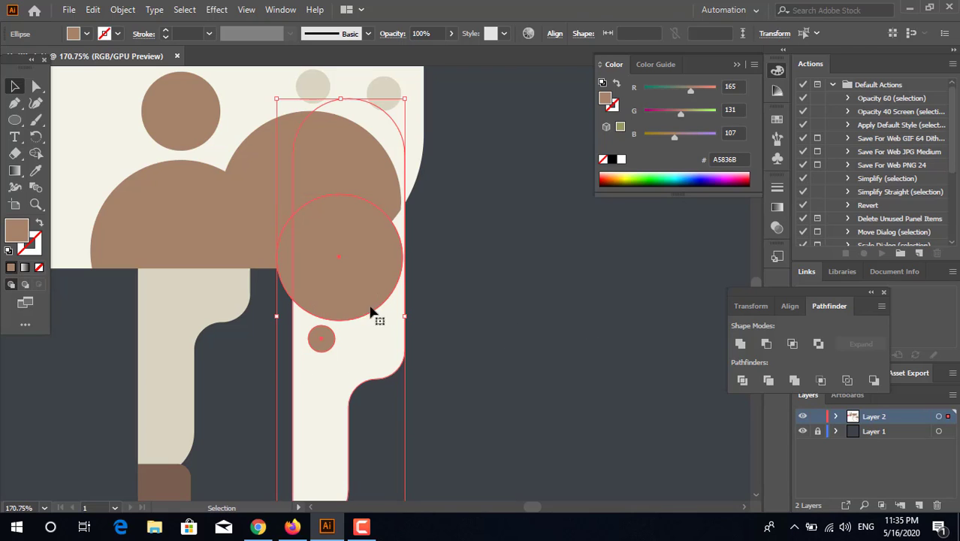
pyautogui.click(742, 381)
pyautogui.doubleClick(290, 286)
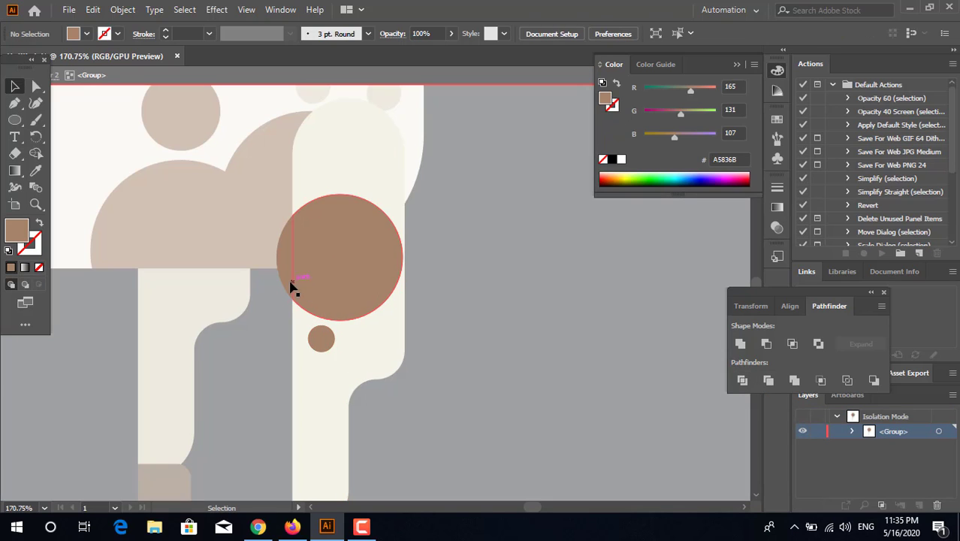
pyautogui.press('Delete')
pyautogui.doubleClick(544, 341)
# Draw a brown circle overlapping the outer curved edge of the cream front leg, just above its narrow part
pyautogui.press('z')
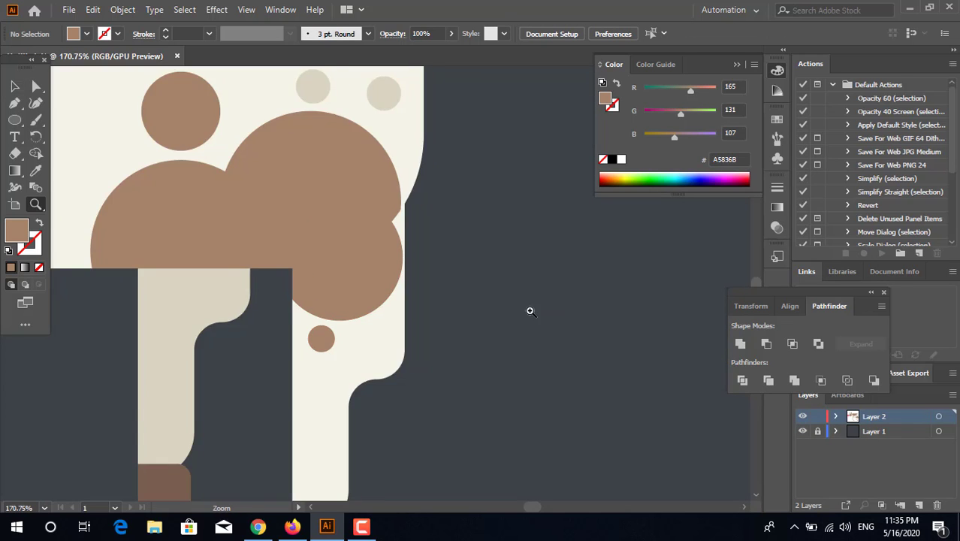
pyautogui.moveTo(531, 310); pyautogui.dragTo(486, 322)
pyautogui.moveTo(538, 343); pyautogui.dragTo(565, 347)
pyautogui.moveTo(547, 345); pyautogui.dragTo(579, 364)
pyautogui.moveTo(471, 352); pyautogui.dragTo(480, 345)
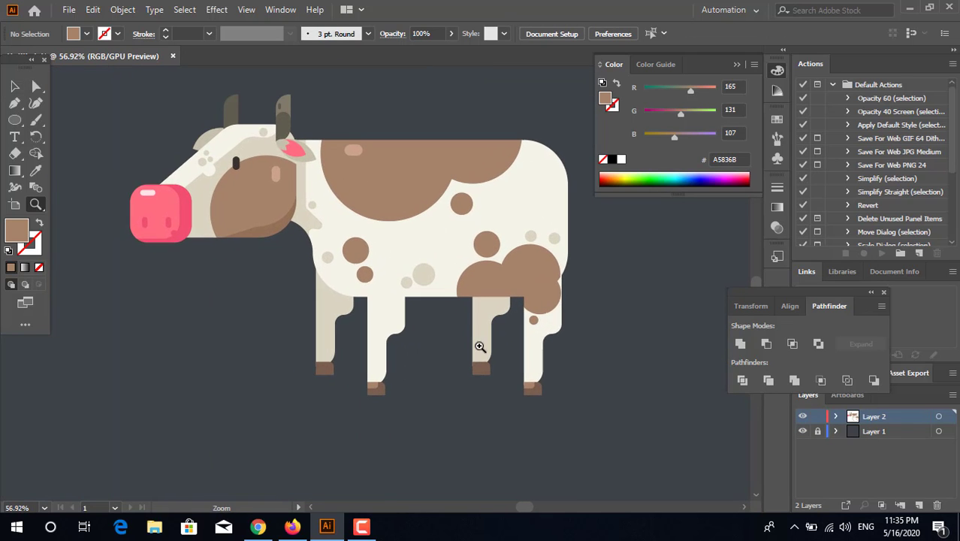
pyautogui.moveTo(371, 310)
pyautogui.mouseDown()
pyautogui.moveTo(365, 357)
pyautogui.moveTo(451, 360)
pyautogui.moveTo(530, 435)
pyautogui.mouseUp()
pyautogui.click(15, 120)
pyautogui.click(15, 86)
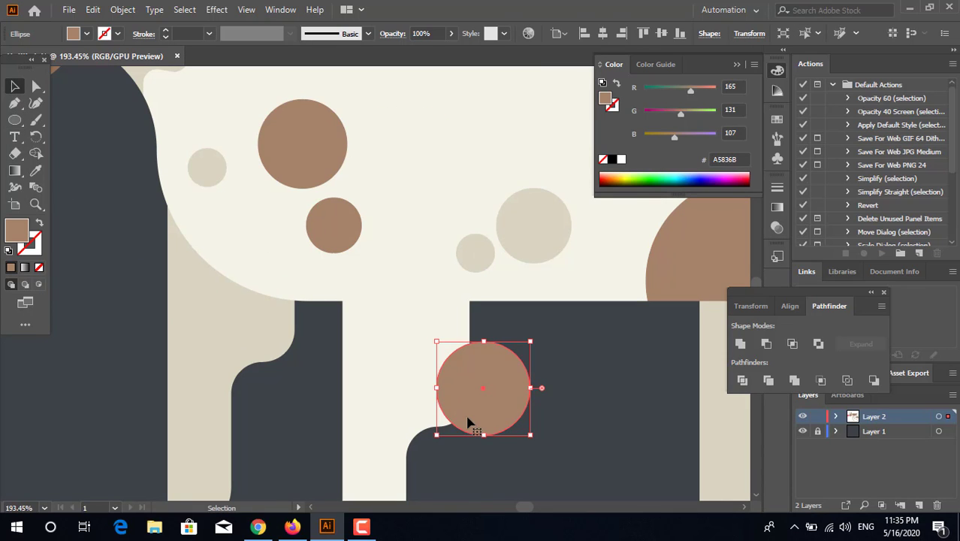
# Place a copy of the brown circle higher on the cream front leg and shrink it to about half size
pyautogui.moveTo(467, 423); pyautogui.dragTo(378, 386)
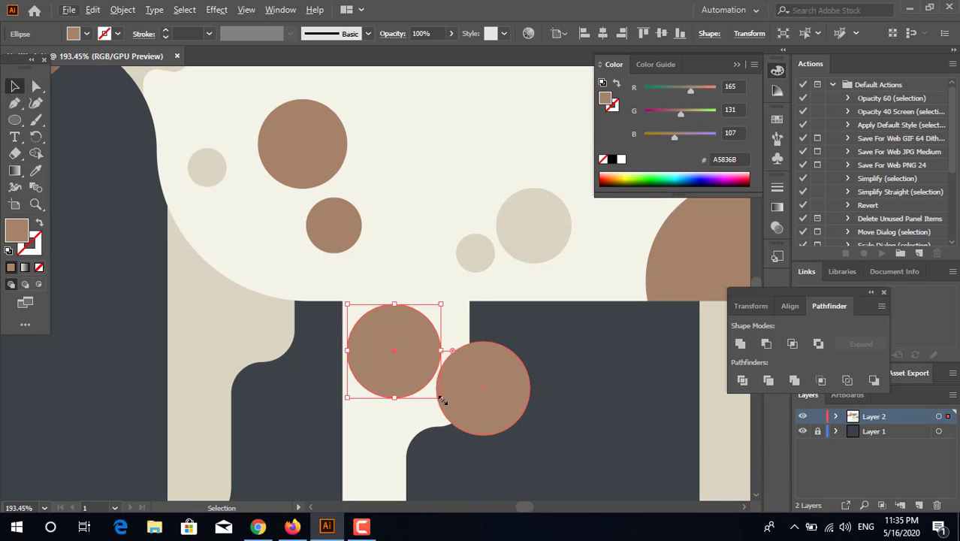
pyautogui.moveTo(442, 401); pyautogui.dragTo(419, 374)
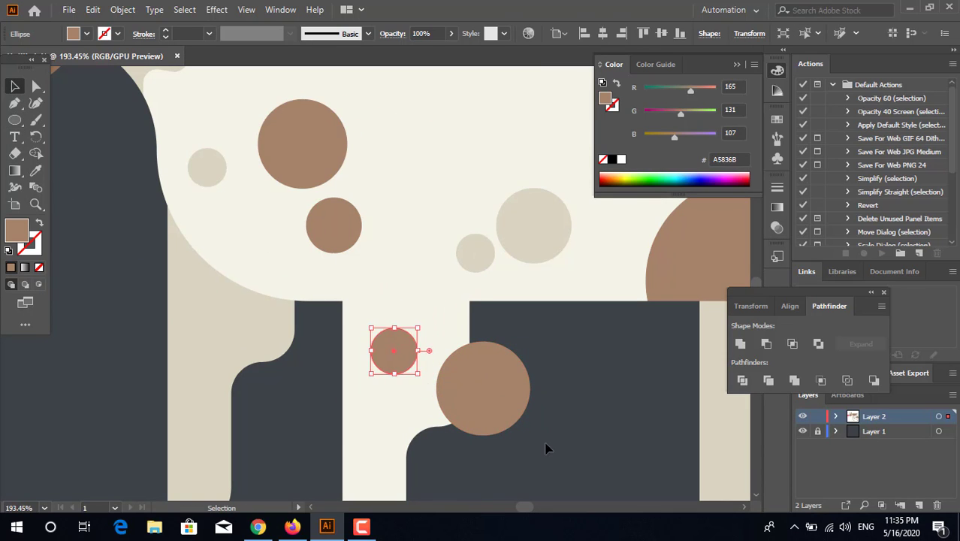
# Divide the cream front leg and the overlapping brown circle with Pathfinder and delete the part outside the leg
pyautogui.press('a')
pyautogui.click(505, 418)
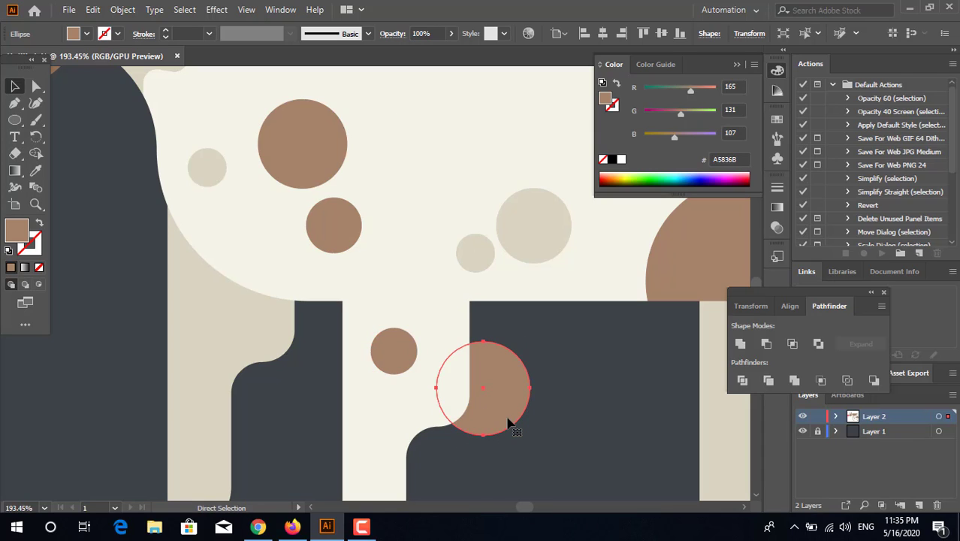
pyautogui.press('v')
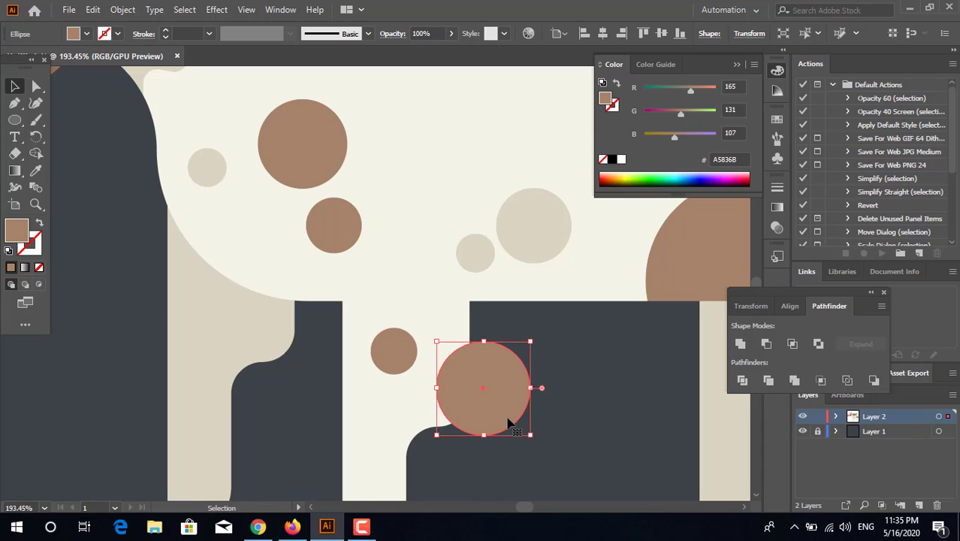
pyautogui.keyDown('shift'); pyautogui.click(431, 399); pyautogui.keyUp('shift')
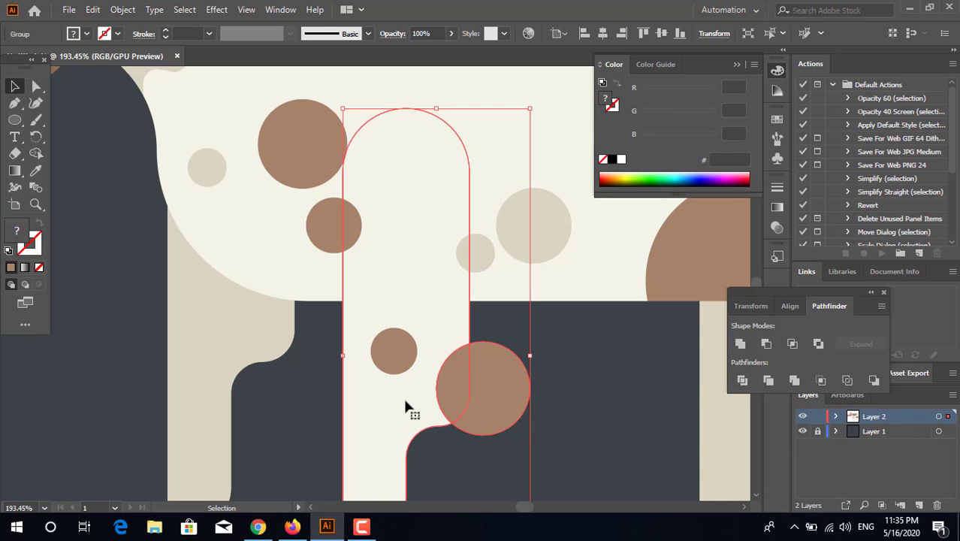
pyautogui.doubleClick(450, 381)
pyautogui.click(493, 389)
pyautogui.press('Escape')
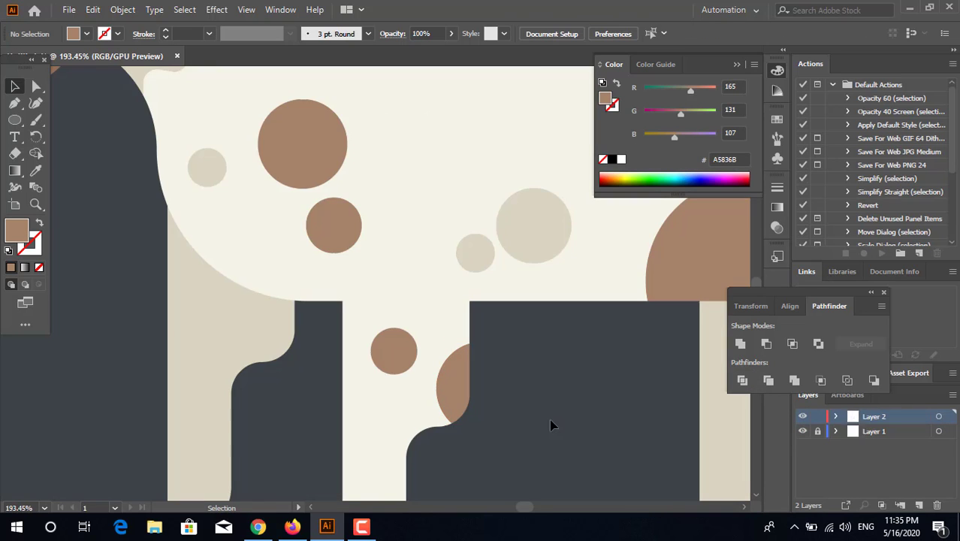
# Duplicate the body group in place and unite the copy into one solid beige silhouette
pyautogui.press('z')
pyautogui.keyDown('alt'); pyautogui.click(345, 381); pyautogui.keyUp('alt')
pyautogui.keyDown('alt'); pyautogui.click(346, 381); pyautogui.keyUp('alt')
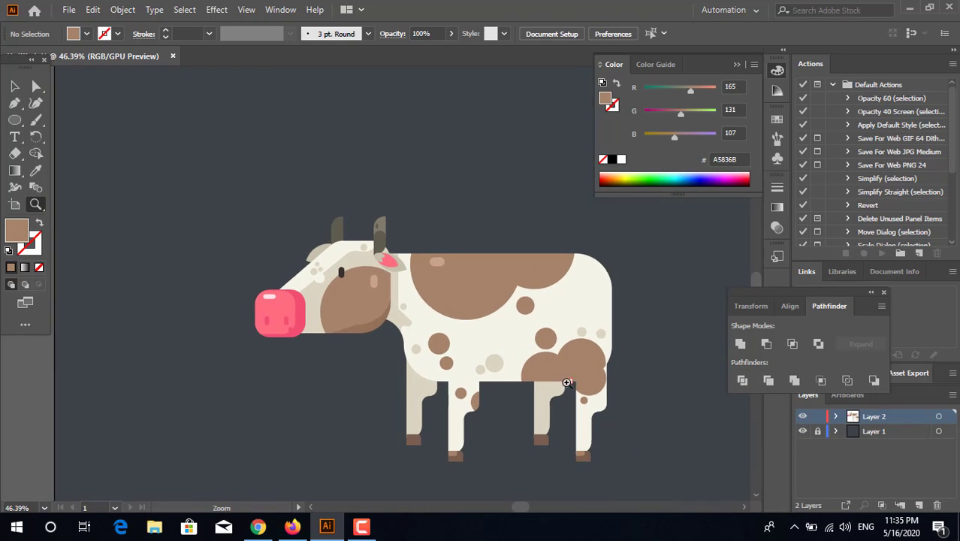
pyautogui.press('v')
pyautogui.click(469, 219)
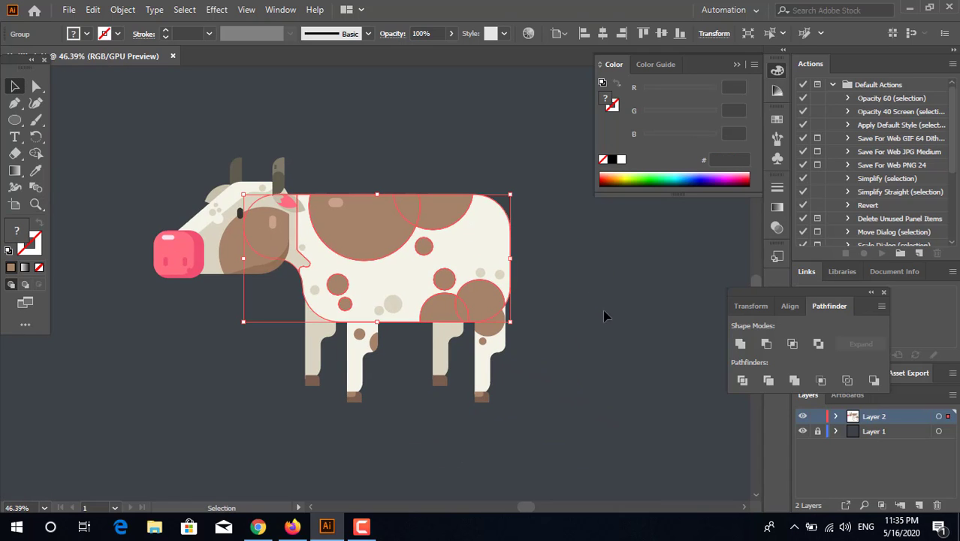
pyautogui.click(740, 343)
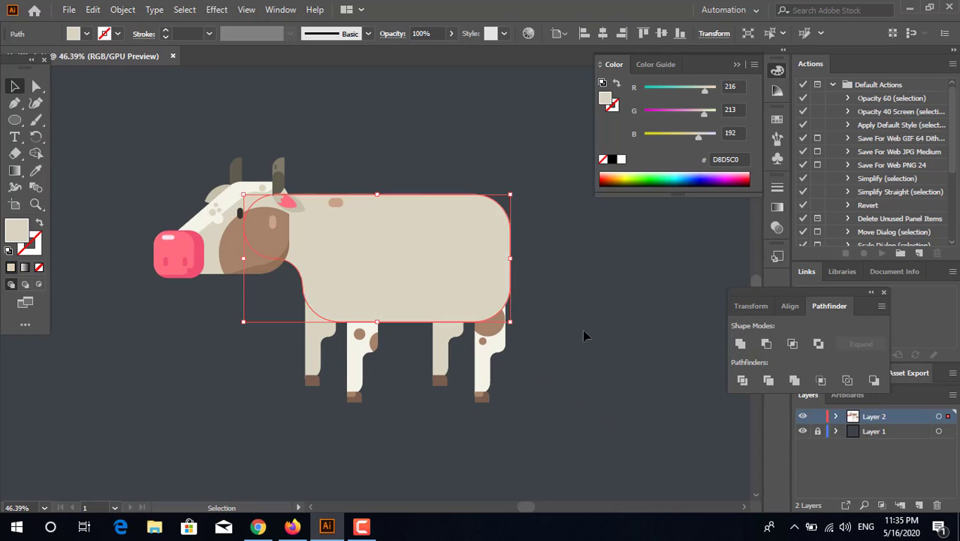
# Shift the beige body silhouette slightly past the rump and turn its fill into a 10 pt outline with no fill
pyautogui.moveTo(485, 269); pyautogui.dragTo(504, 269)
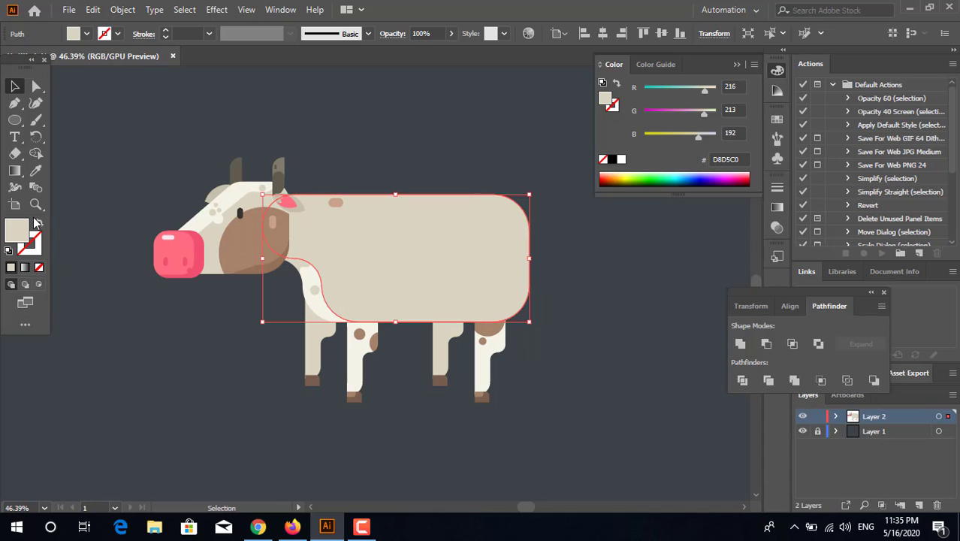
pyautogui.hotkey('shift', 'x')
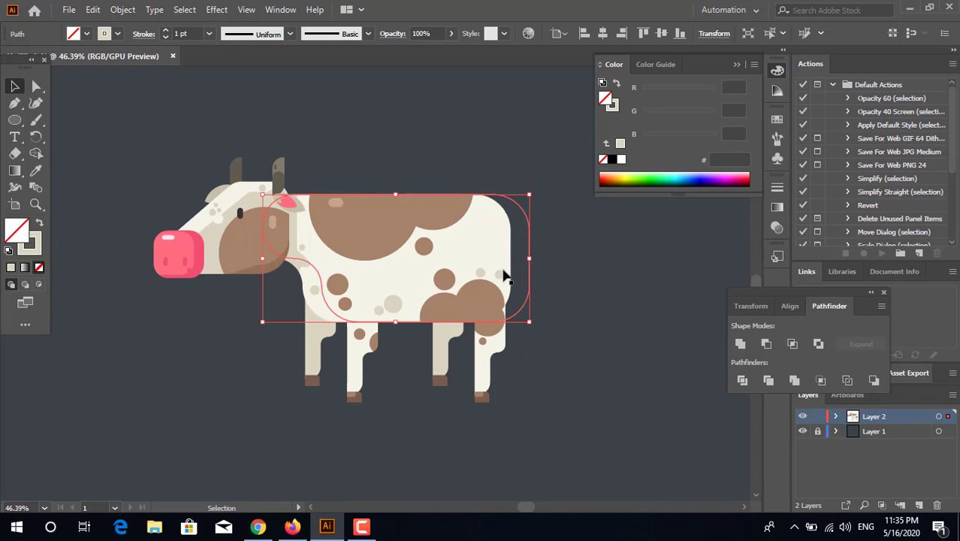
pyautogui.click(194, 33)
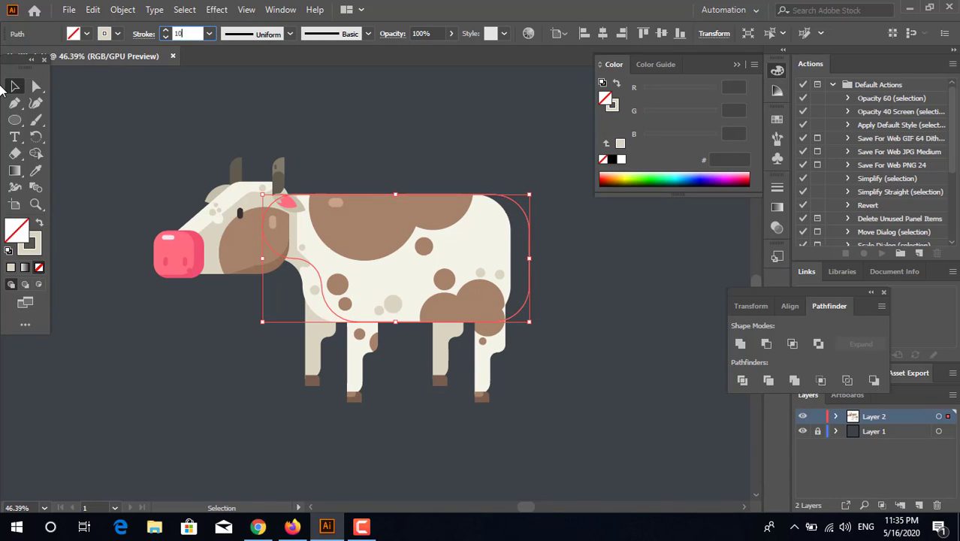
pyautogui.press('Return')
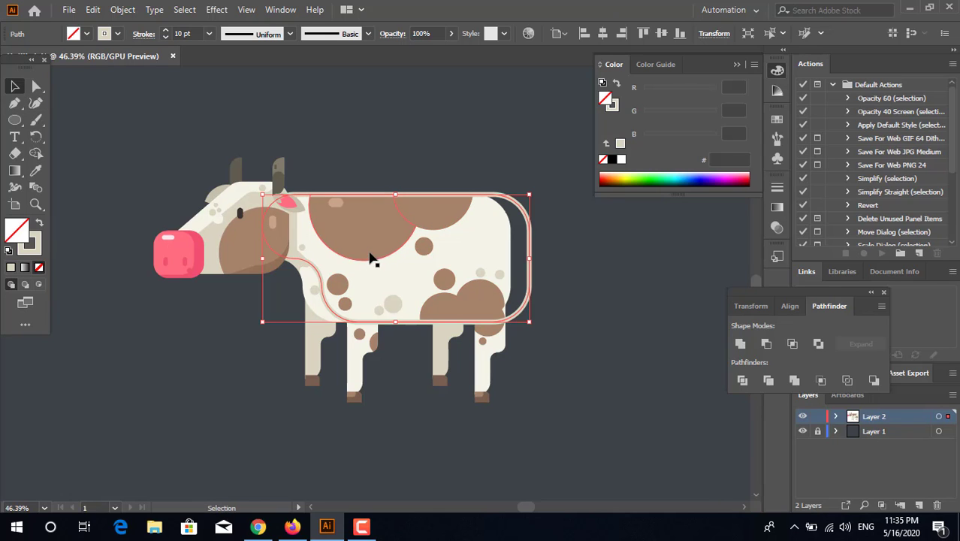
# Isolate the outline and delete its front and belly segments, keeping only the curve around the rump as a tail
pyautogui.doubleClick(533, 246)
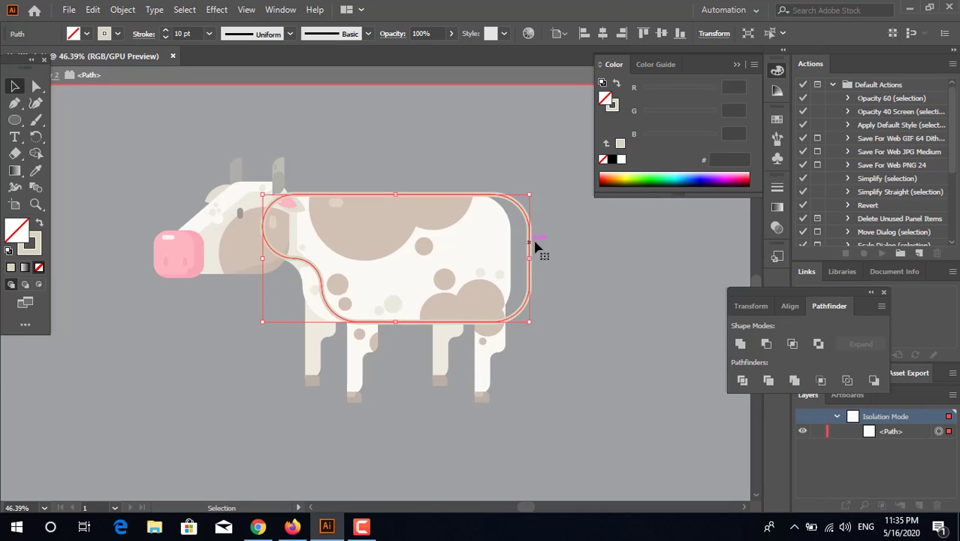
pyautogui.press('z')
pyautogui.moveTo(531, 246); pyautogui.dragTo(578, 289)
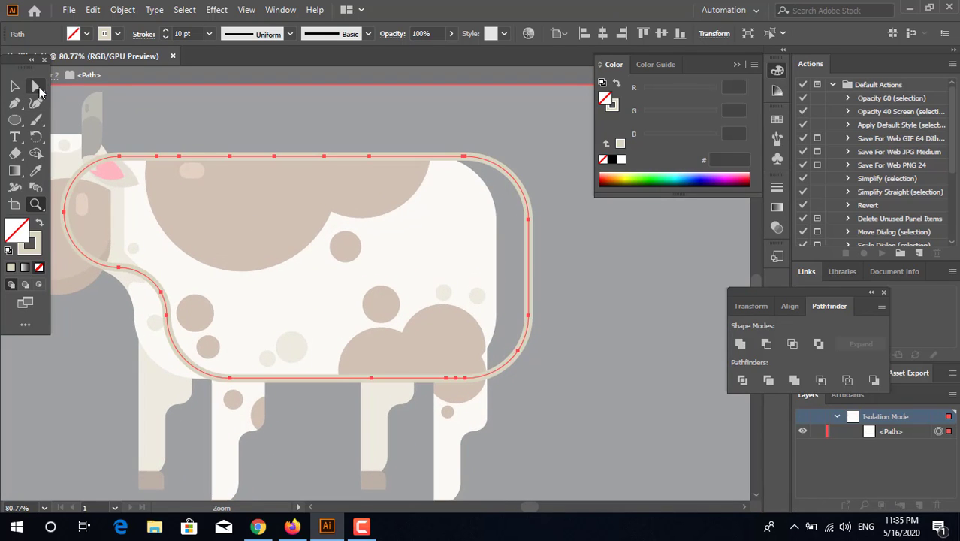
pyautogui.click(36, 87)
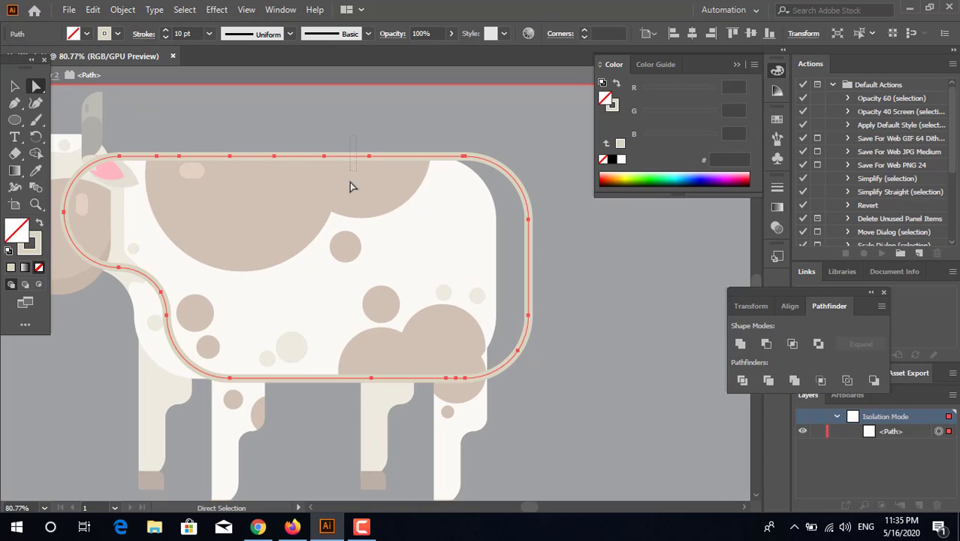
pyautogui.moveTo(31, 371); pyautogui.dragTo(35, 369)
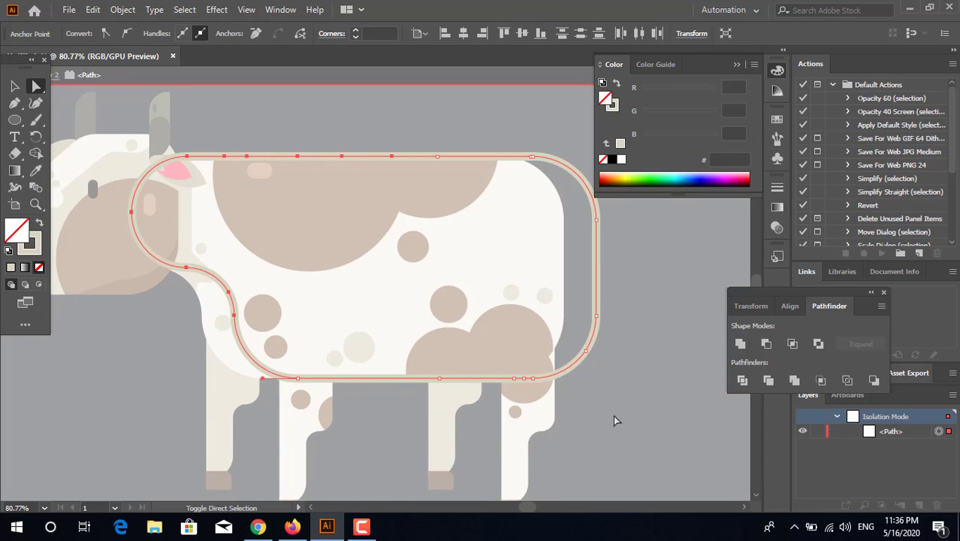
pyautogui.press('Delete')
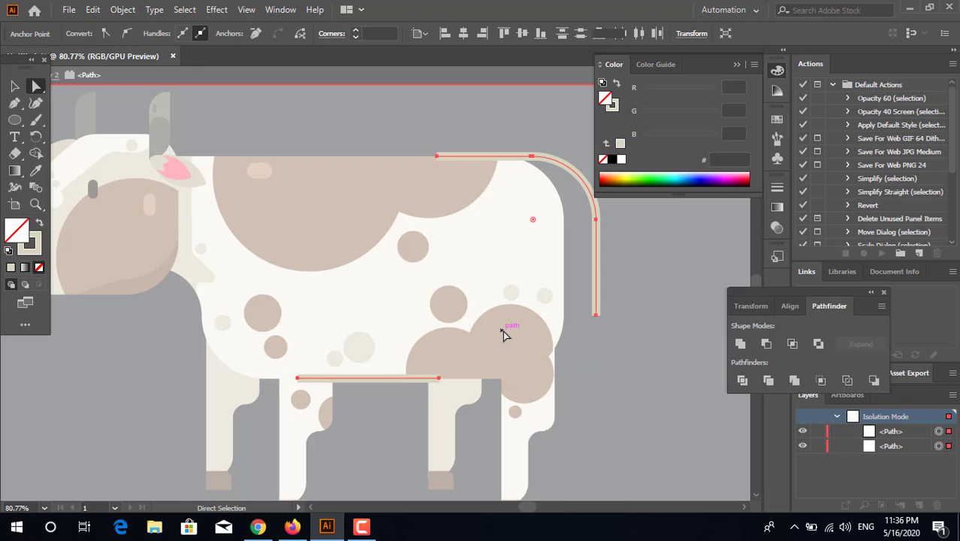
pyautogui.click(368, 379)
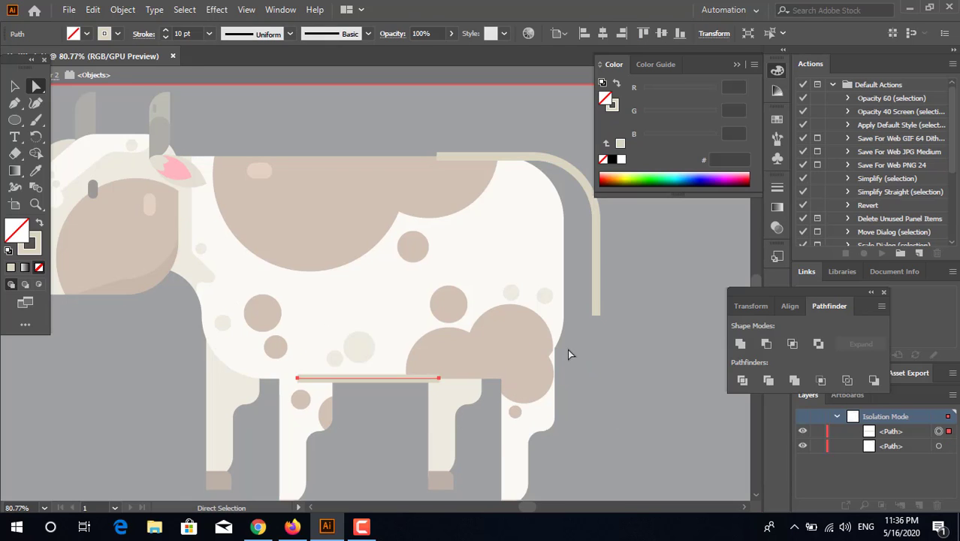
pyautogui.press('Delete')
pyautogui.click(15, 86)
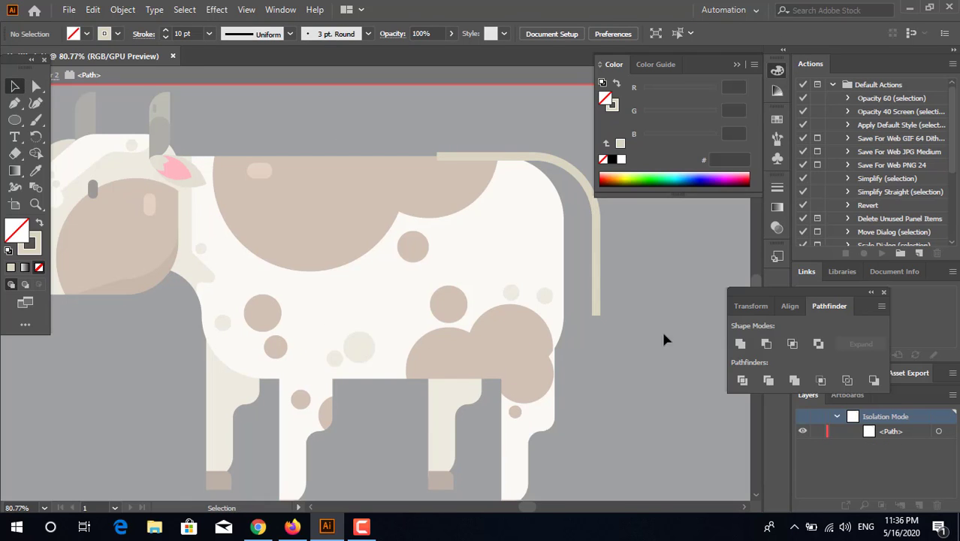
# Give the tail path the body's cream colour as a stroke without fill and set its weight to 15 pt
pyautogui.moveTo(584, 288); pyautogui.dragTo(586, 285)
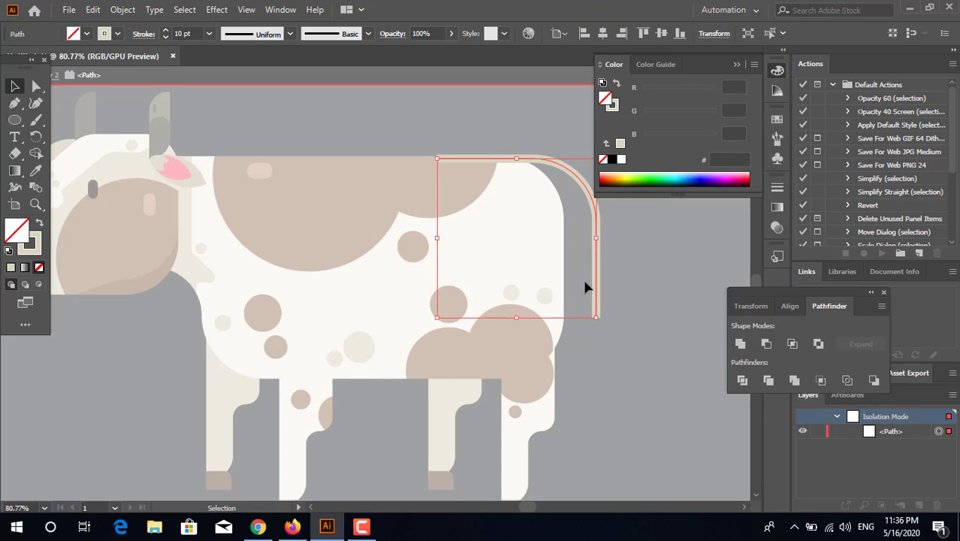
pyautogui.press('z')
pyautogui.moveTo(553, 261); pyautogui.dragTo(360, 214)
pyautogui.click(36, 171)
pyautogui.click(382, 253)
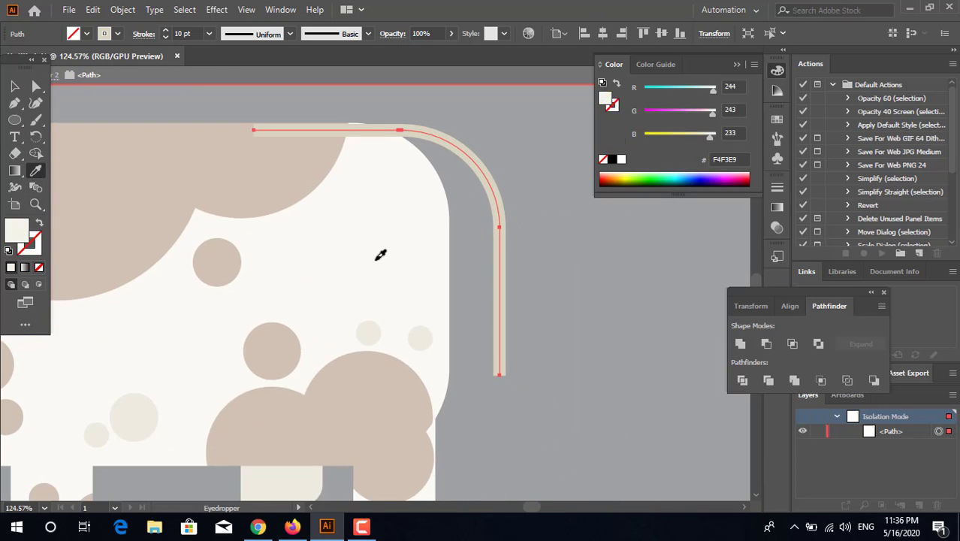
pyautogui.click(39, 224)
pyautogui.press('v')
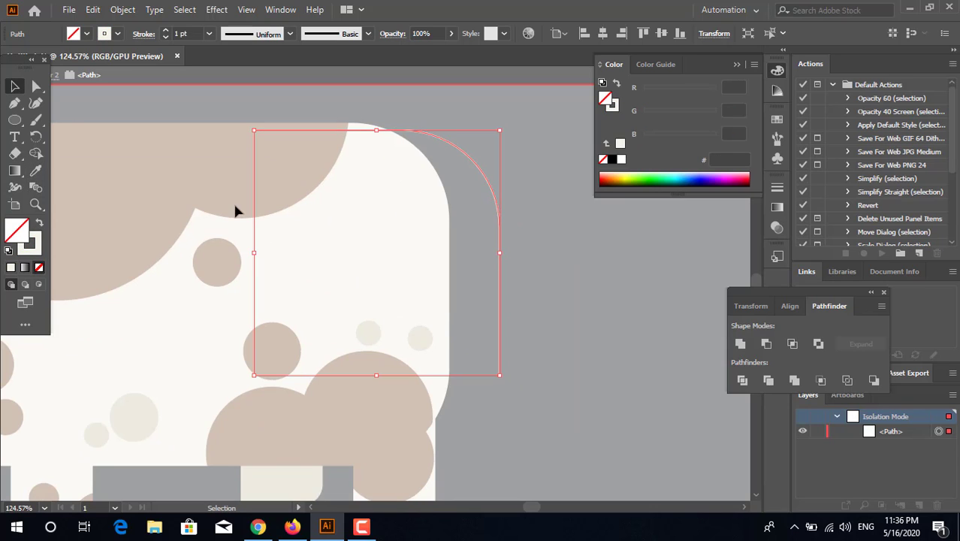
pyautogui.click(181, 34)
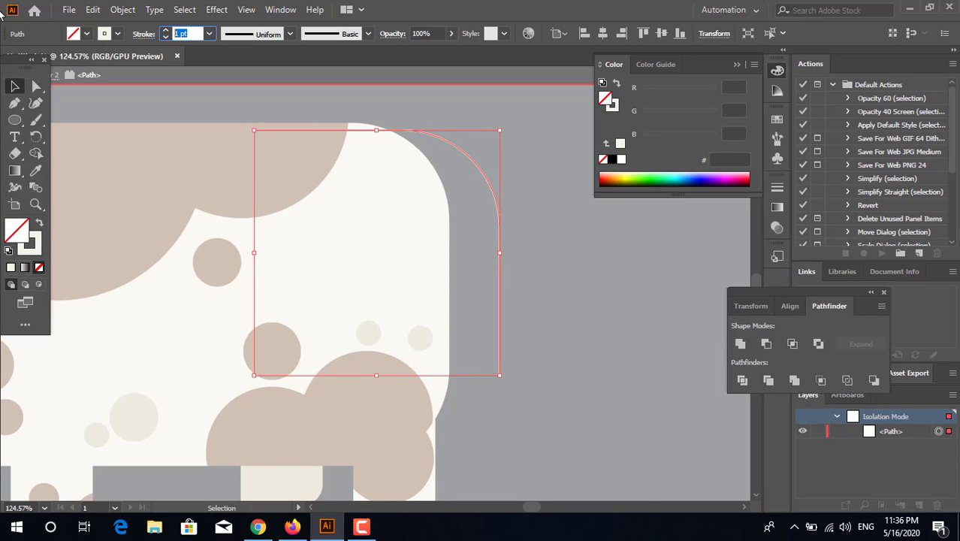
pyautogui.write('15')
pyautogui.press('Return')
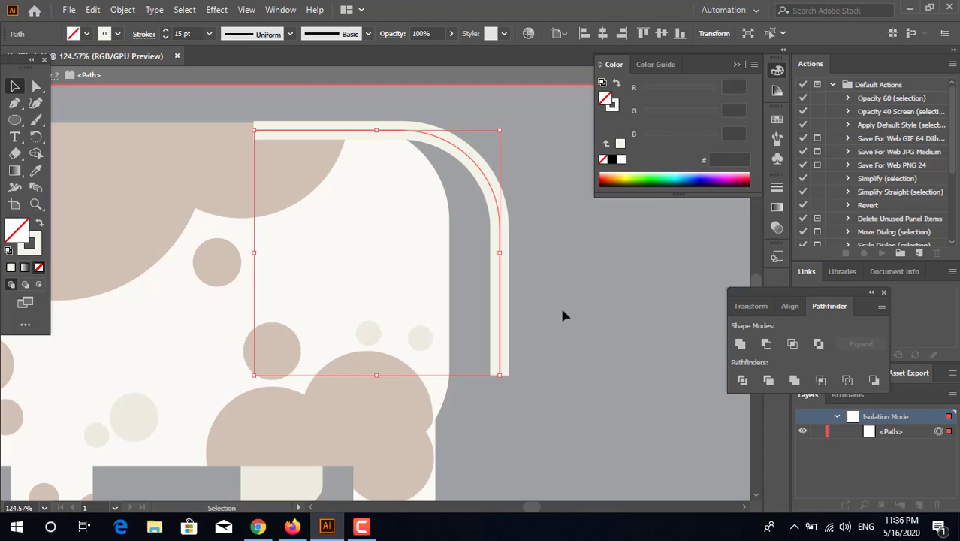
pyautogui.click(584, 294)
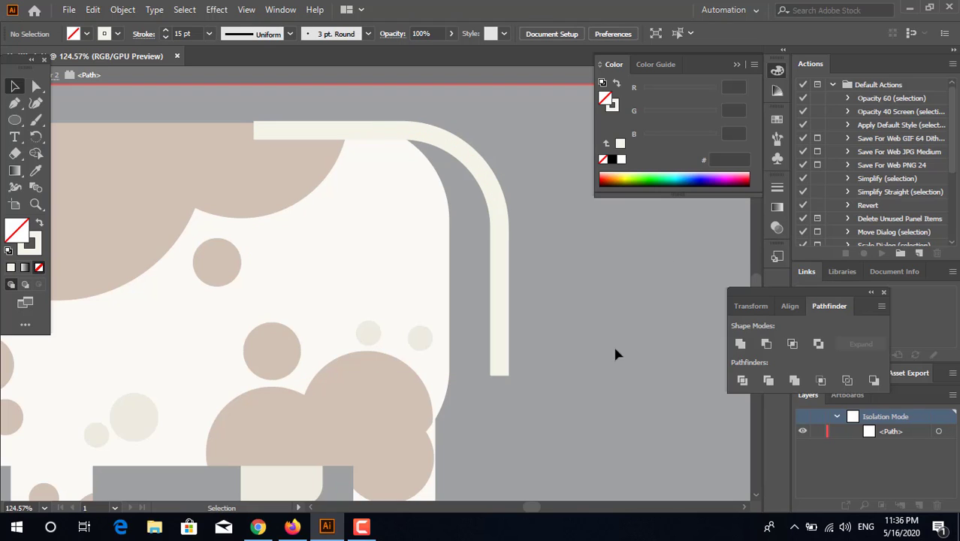
# Nudge the tail path slightly down and closer to the cow's rump
pyautogui.click(482, 333)
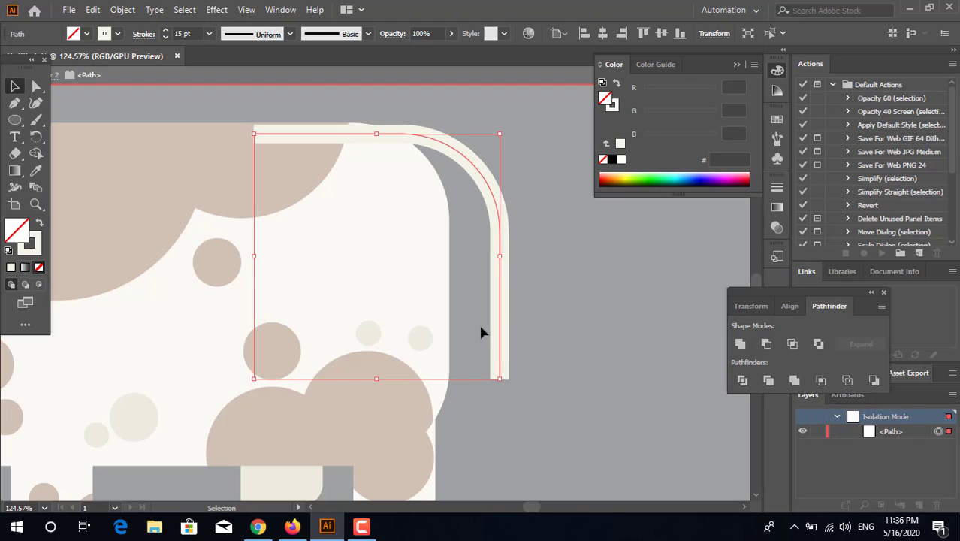
pyautogui.press('Left')
pyautogui.press('Left')
pyautogui.press('Left')
pyautogui.press('Left')
pyautogui.press('Left')
pyautogui.press('Left')
pyautogui.press('Left')
pyautogui.press('Left')
pyautogui.press('Left')
pyautogui.press('Left')
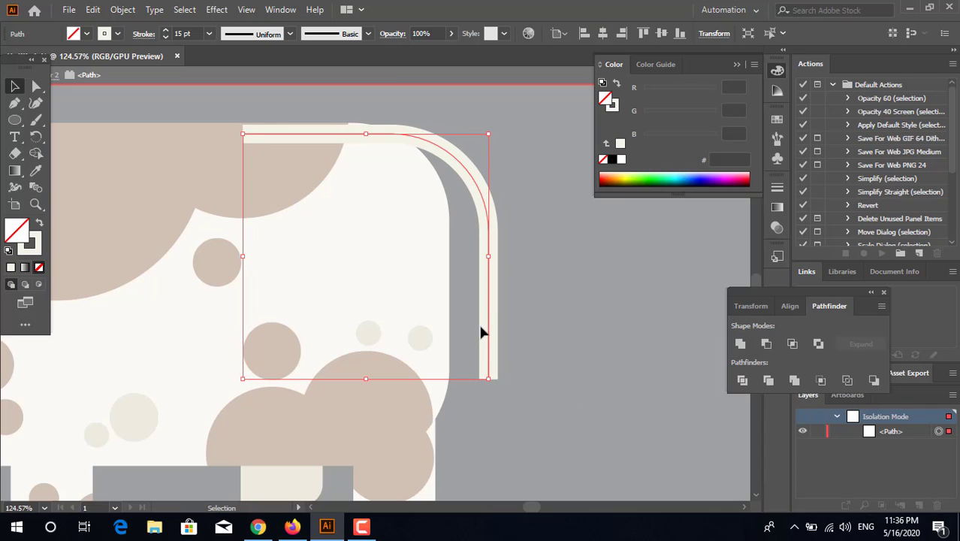
# Give the tail stroke round caps and expand it into a filled shape
pyautogui.click(144, 33)
pyautogui.click(70, 69)
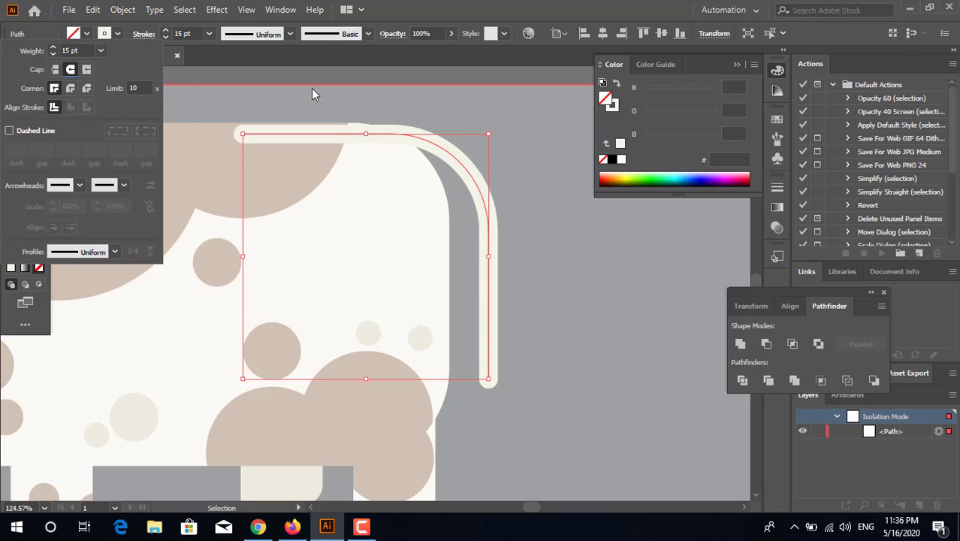
pyautogui.click(123, 9)
pyautogui.click(161, 169)
pyautogui.click(458, 345)
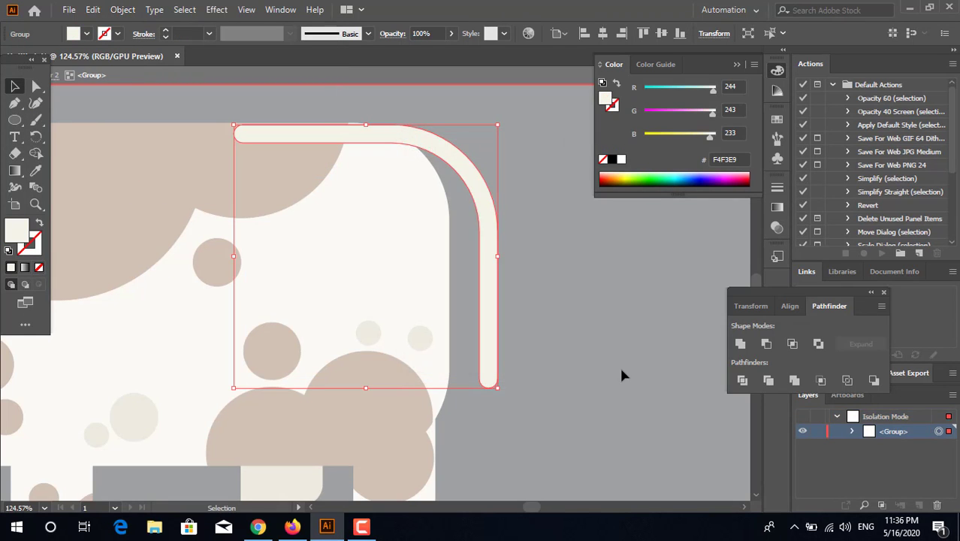
# Exit isolation mode and send the tail to the back, behind the cow's body
pyautogui.doubleClick(621, 367)
pyautogui.press('z')
pyautogui.moveTo(610, 276)
pyautogui.mouseDown()
pyautogui.moveTo(478, 283)
pyautogui.moveTo(443, 266)
pyautogui.mouseUp()
pyautogui.press('v')
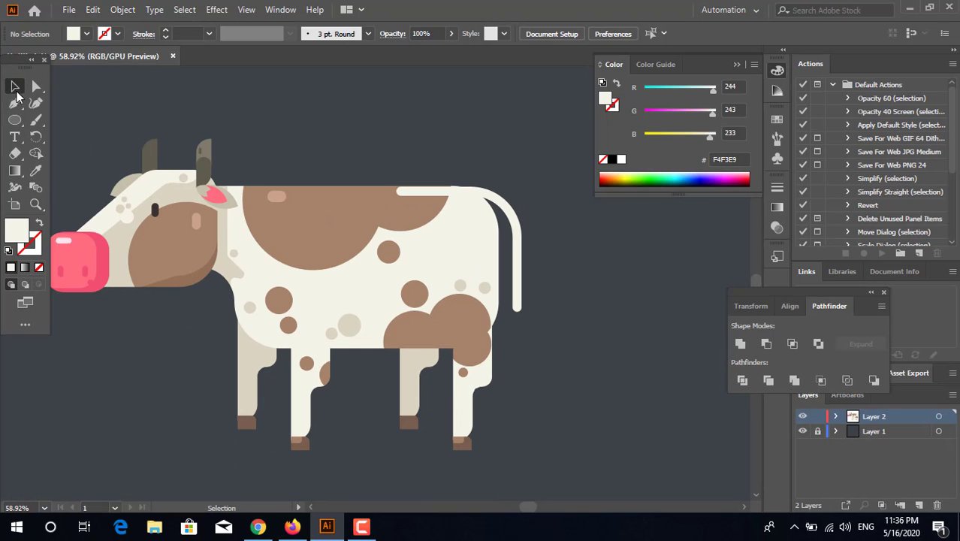
pyautogui.click(518, 295)
pyautogui.hotkey('ctrl', 'shift', '[')
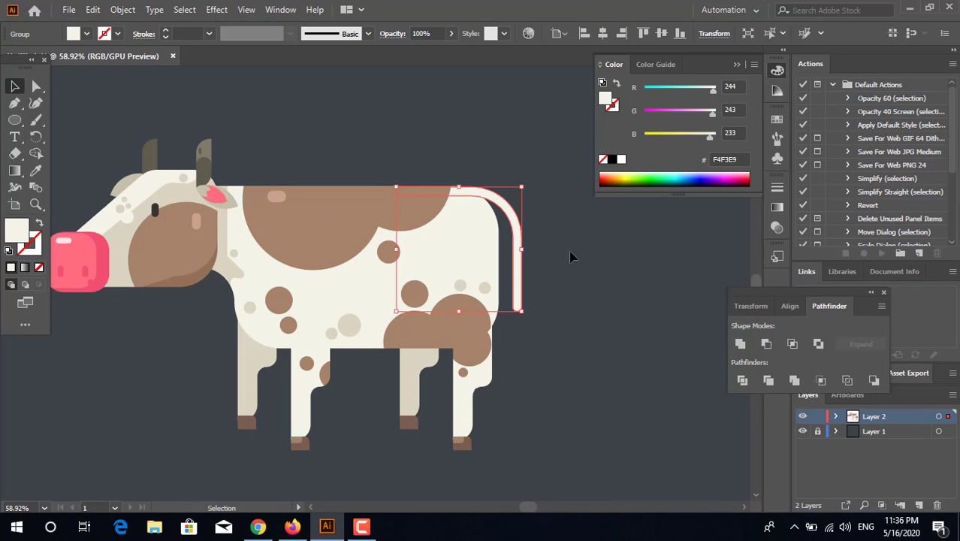
pyautogui.click(589, 236)
# Draw a small upright rectangle over the tail's lower end and fill it with the body patches' brown, A5836B
pyautogui.press('z')
pyautogui.moveTo(396, 220); pyautogui.dragTo(315, 242)
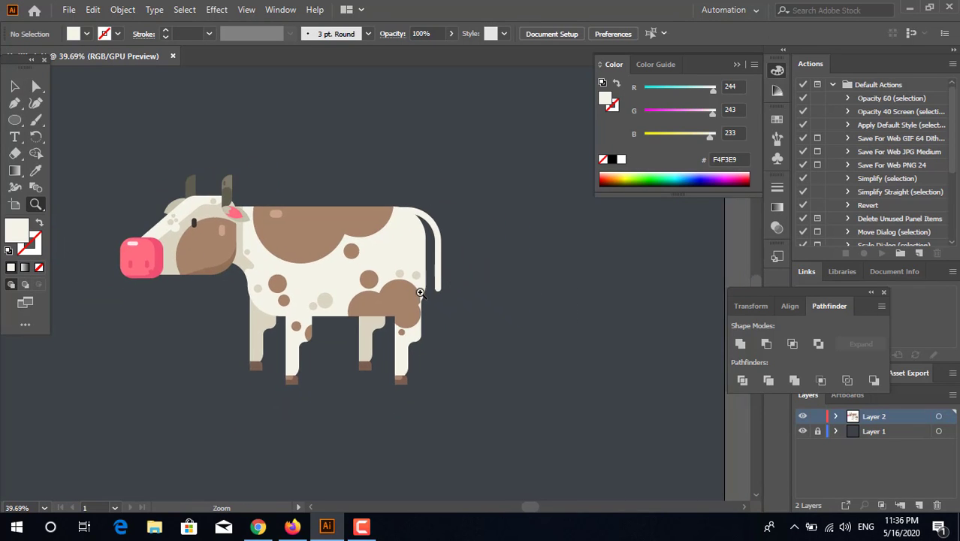
pyautogui.moveTo(420, 299); pyautogui.dragTo(567, 296)
pyautogui.moveTo(15, 120); pyautogui.dragTo(72, 118)
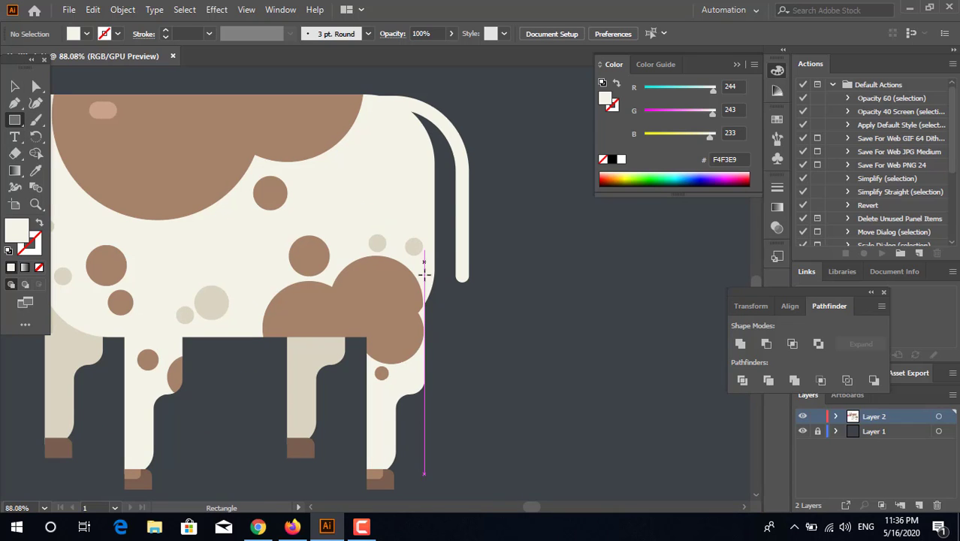
pyautogui.moveTo(455, 266); pyautogui.dragTo(494, 321)
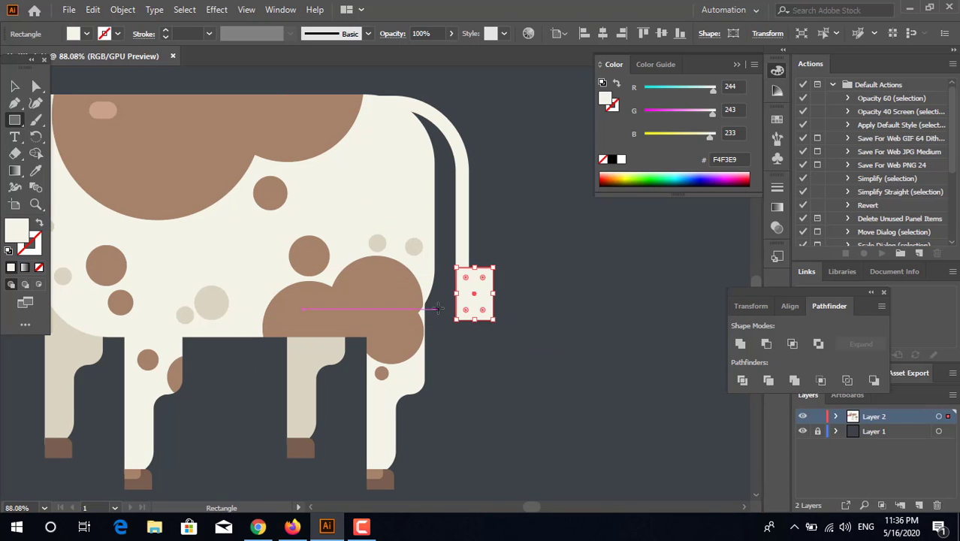
pyautogui.click(36, 171)
pyautogui.click(174, 172)
pyautogui.press('z')
pyautogui.moveTo(547, 303); pyautogui.dragTo(696, 424)
pyautogui.moveTo(385, 315); pyautogui.dragTo(482, 326)
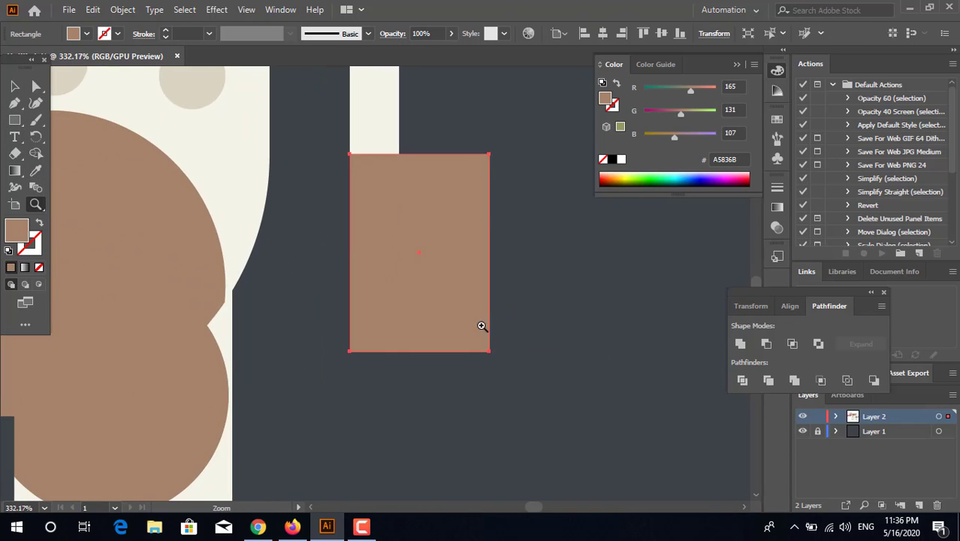
# Round the upper outer and lower inner corners of the brown rectangle to form a leaf-shaped tail tuft
pyautogui.press('a')
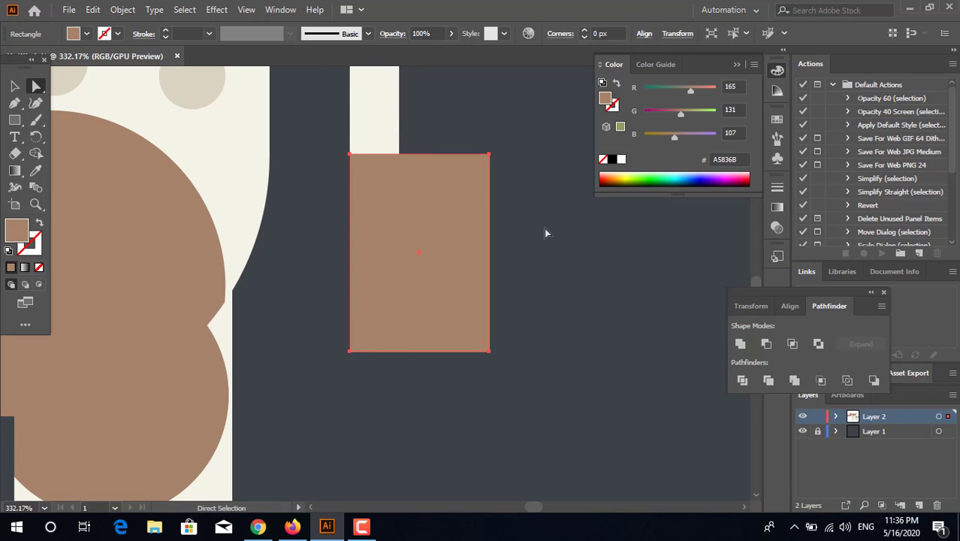
pyautogui.moveTo(550, 224); pyautogui.dragTo(477, 126)
pyautogui.moveTo(479, 164); pyautogui.dragTo(419, 365)
pyautogui.moveTo(341, 325); pyautogui.dragTo(464, 307)
# Examine the whole cow, checking how the tail and brown tuft fit the body
pyautogui.press('z')
pyautogui.moveTo(653, 340); pyautogui.dragTo(332, 332)
pyautogui.moveTo(517, 276); pyautogui.dragTo(413, 232)
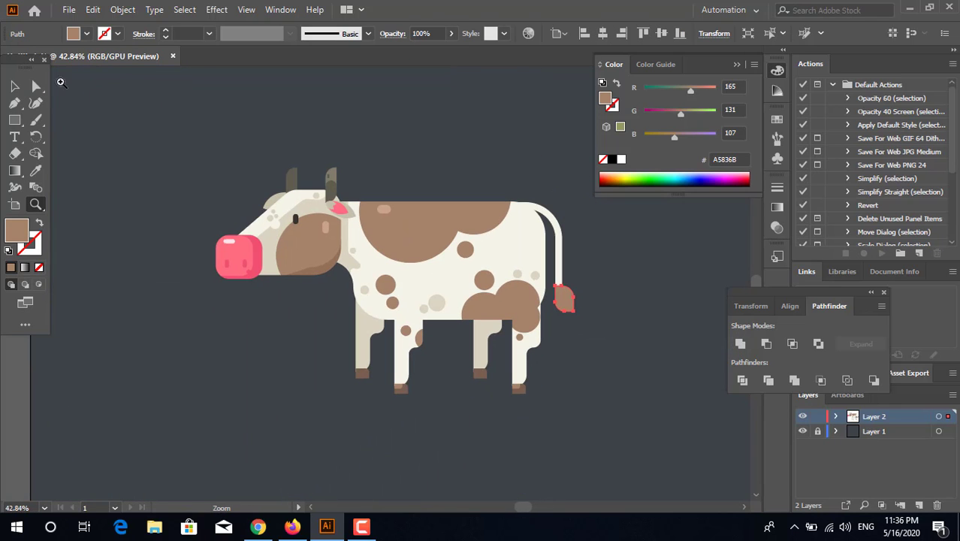
pyautogui.click(13, 86)
pyautogui.click(188, 150)
pyautogui.click(564, 304)
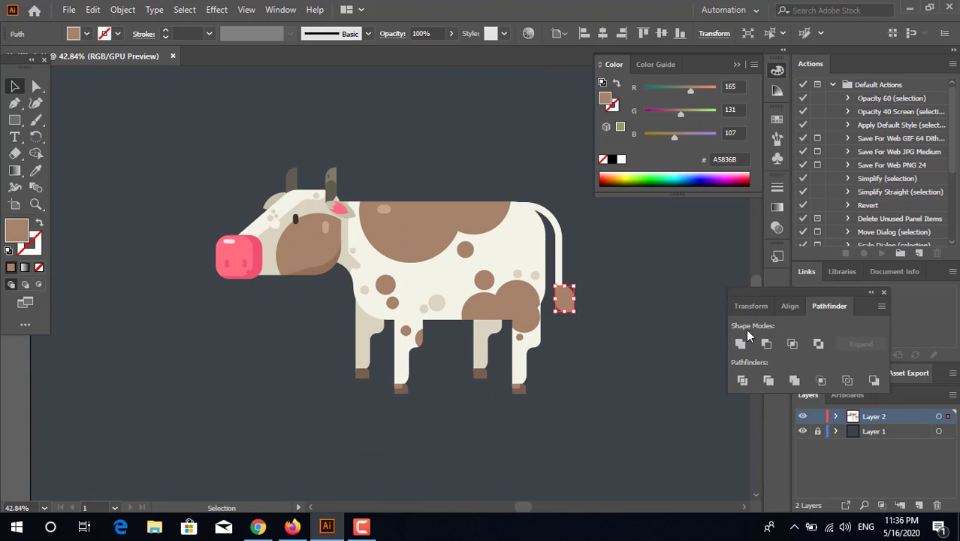
pyautogui.click(664, 290)
pyautogui.click(551, 235)
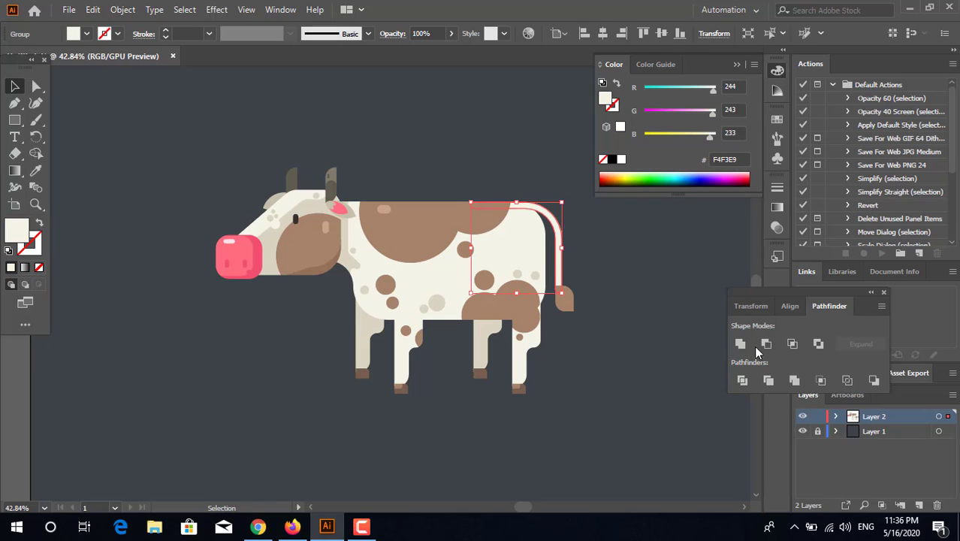
pyautogui.click(626, 314)
pyautogui.press('z')
pyautogui.moveTo(625, 314); pyautogui.dragTo(598, 319)
pyautogui.moveTo(537, 325); pyautogui.dragTo(638, 335)
pyautogui.moveTo(520, 311); pyautogui.dragTo(568, 342)
pyautogui.moveTo(561, 365); pyautogui.dragTo(578, 335)
pyautogui.moveTo(488, 312); pyautogui.dragTo(505, 316)
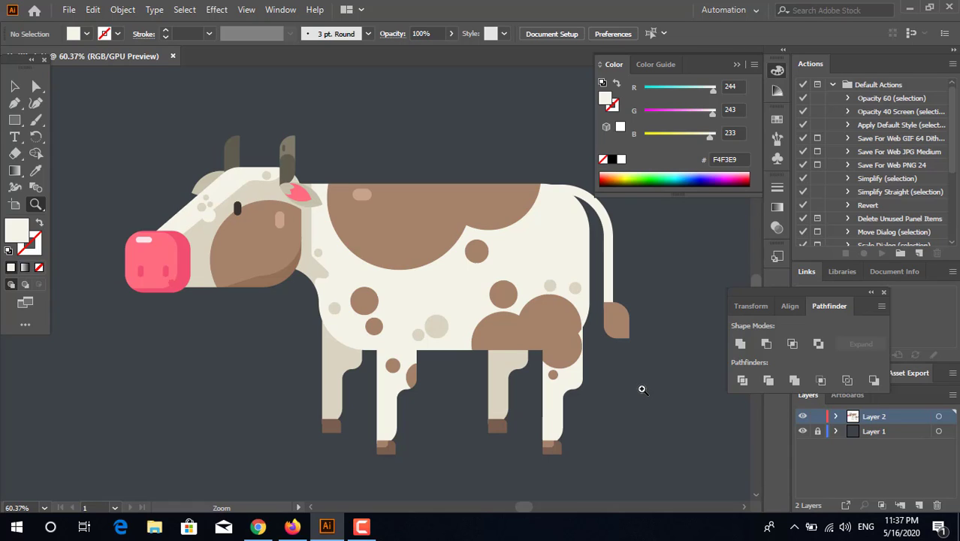